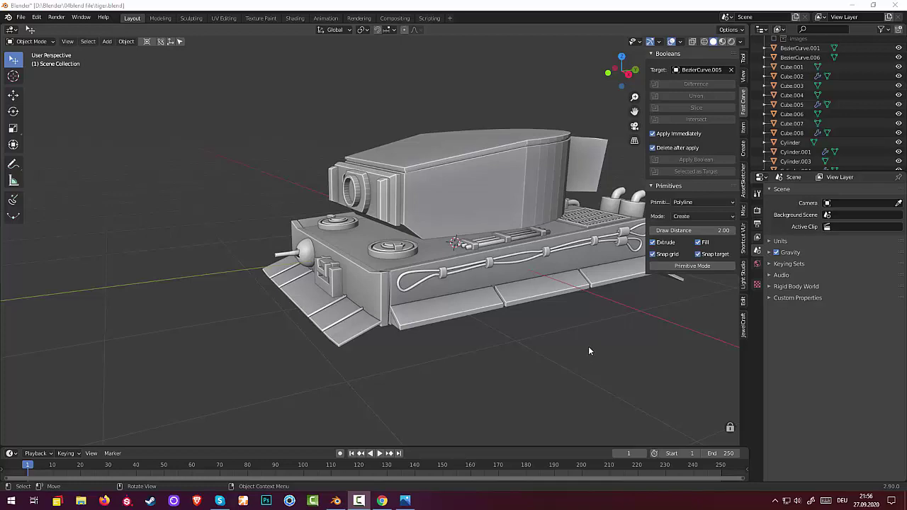
- Add a new cylinder mesh to the tank scene
{"action": "mouse_move", "coordinate": [587, 354]}
{"action": "middle_mouse_down"}
{"action": "mouse_move", "coordinate": [589, 370]}
{"action": "mouse_move", "coordinate": [569, 348]}
{"action": "middle_mouse_up"}
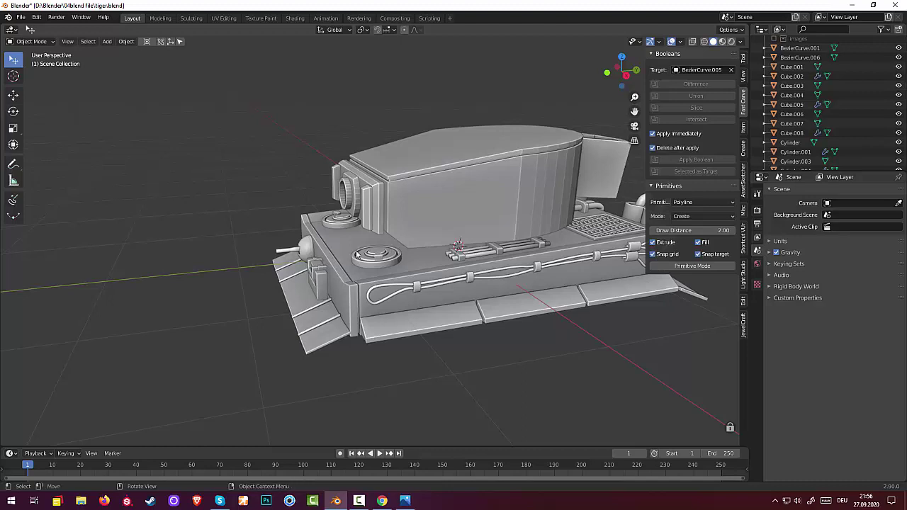
{"action": "key", "text": "shift+a"}
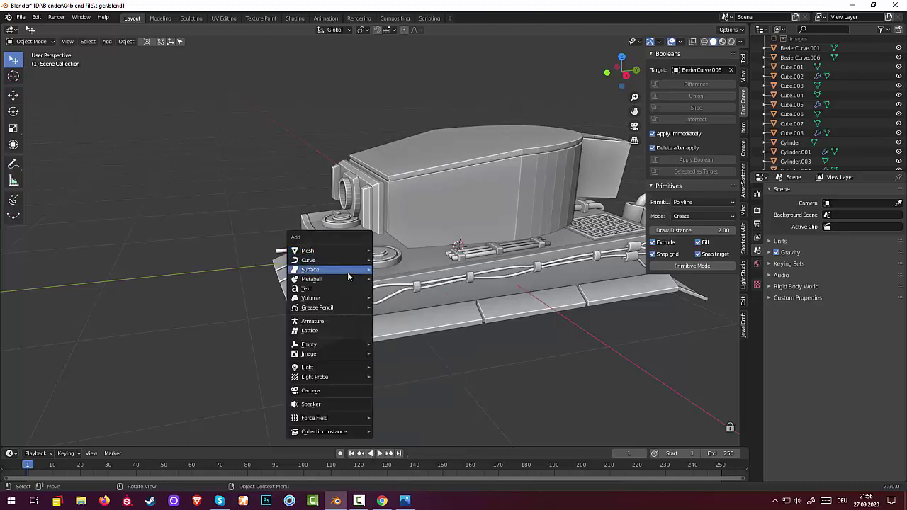
{"action": "mouse_move", "coordinate": [307, 250]}
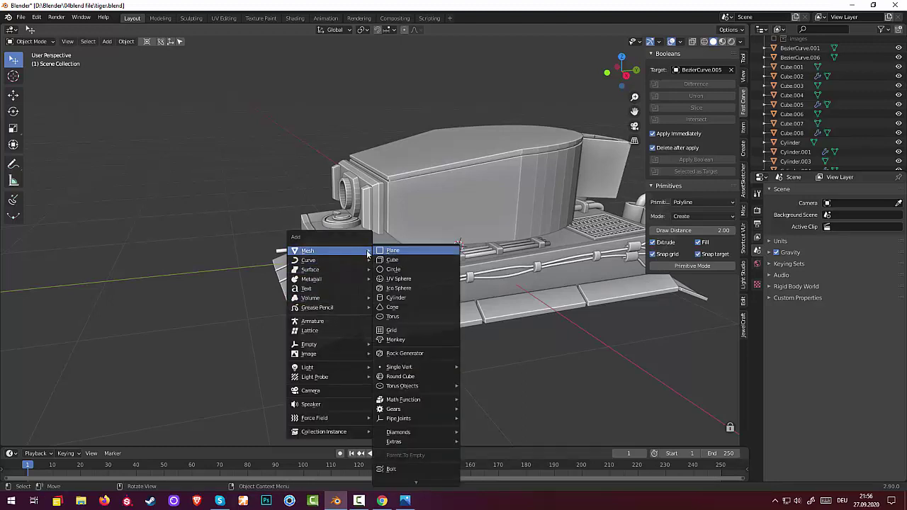
{"action": "left_click", "coordinate": [398, 297]}
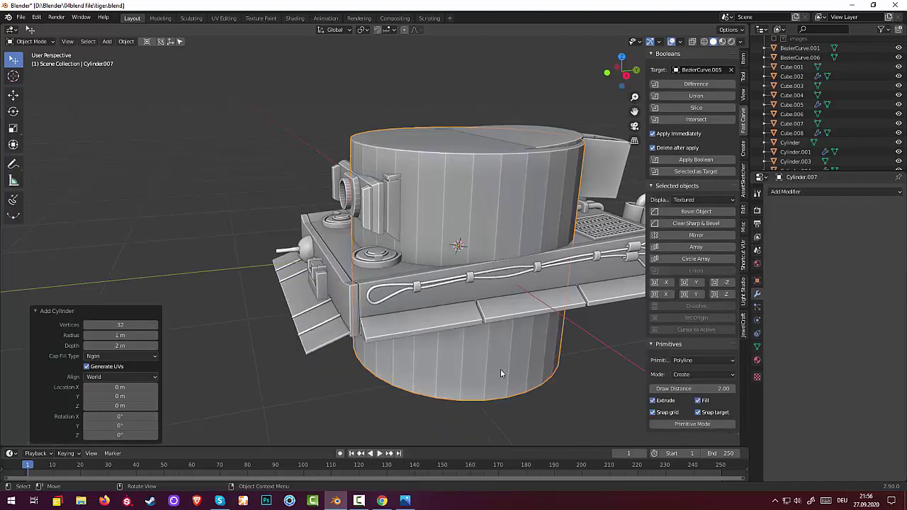
- Rotate the cylinder 90° about X in side view and begin scaling it down
{"action": "key", "text": "KP_3"}
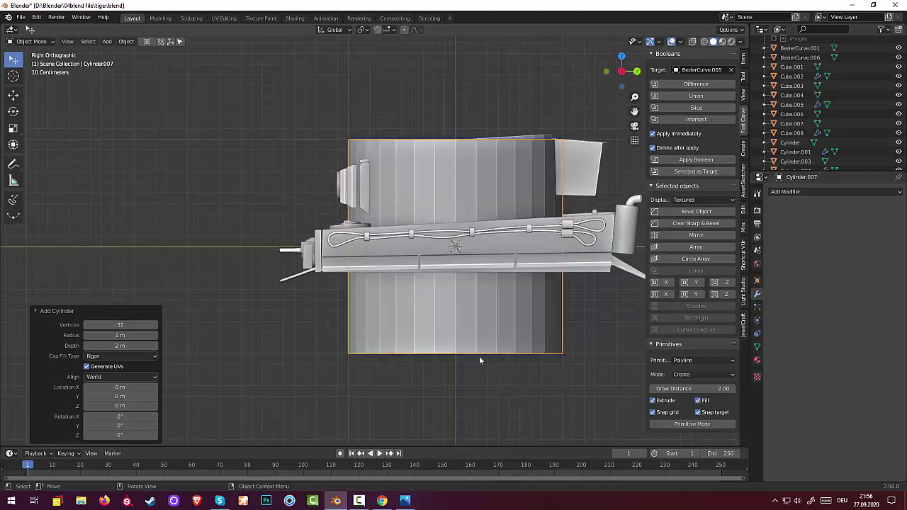
{"action": "key", "text": "r"}
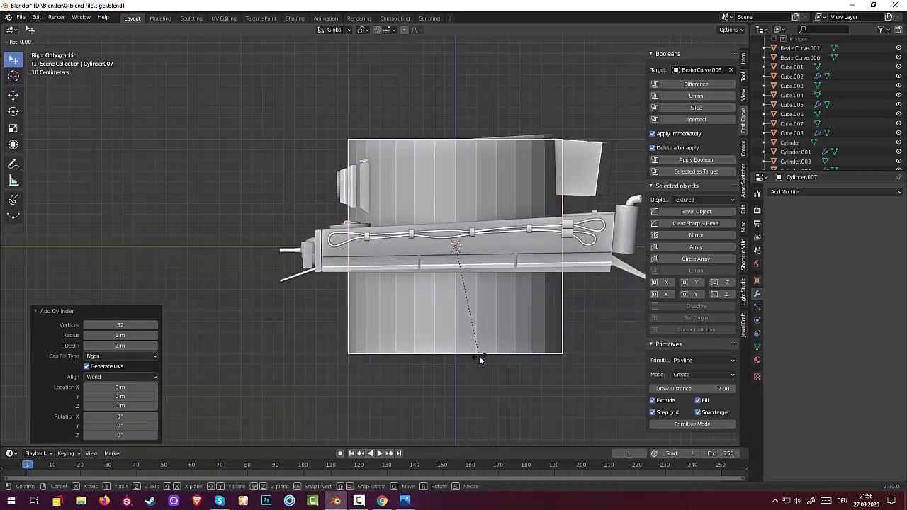
{"action": "key", "text": "x"}
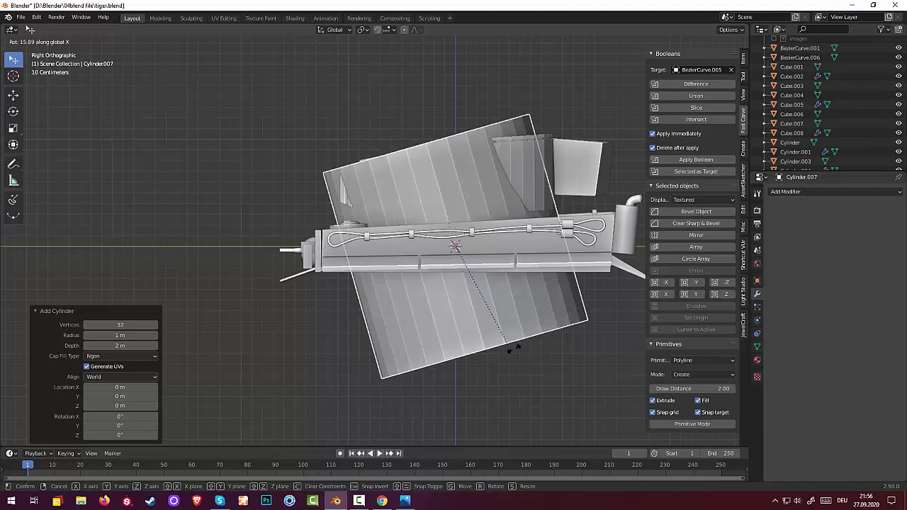
{"action": "type", "text": "90"}
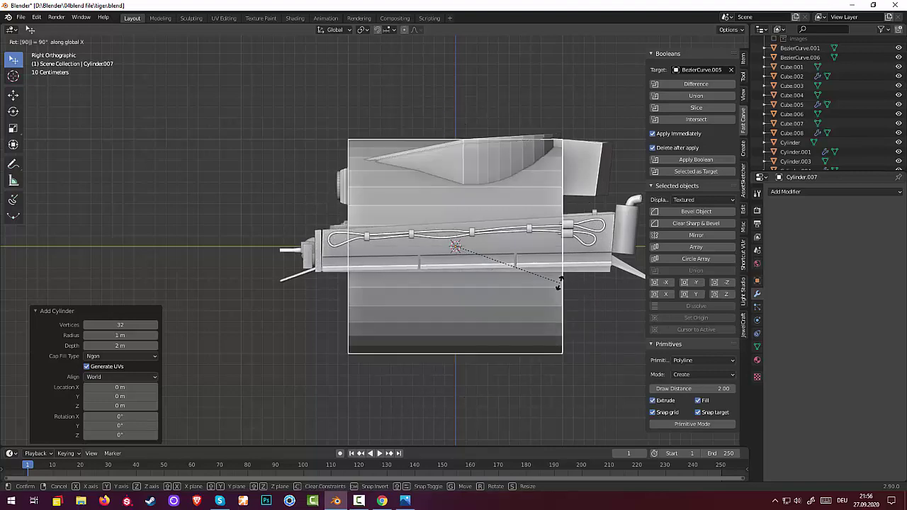
{"action": "key", "text": "Return"}
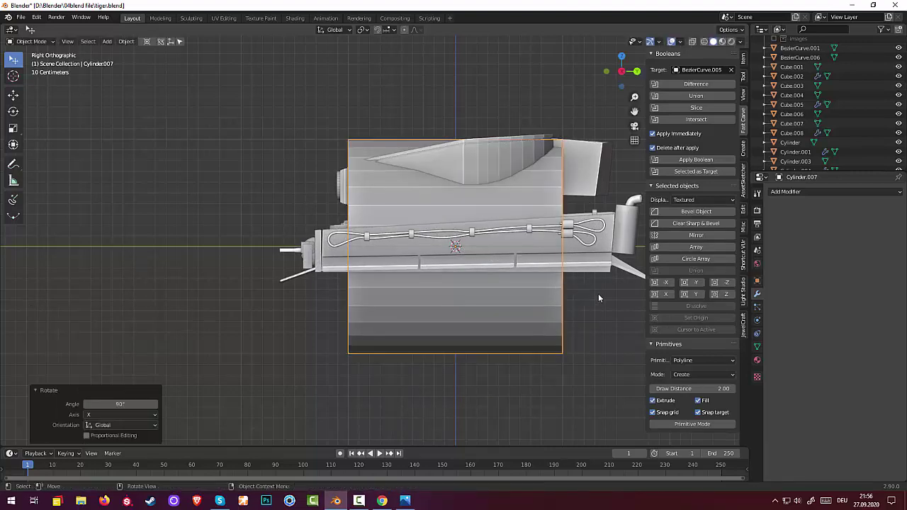
{"action": "key", "text": "s"}
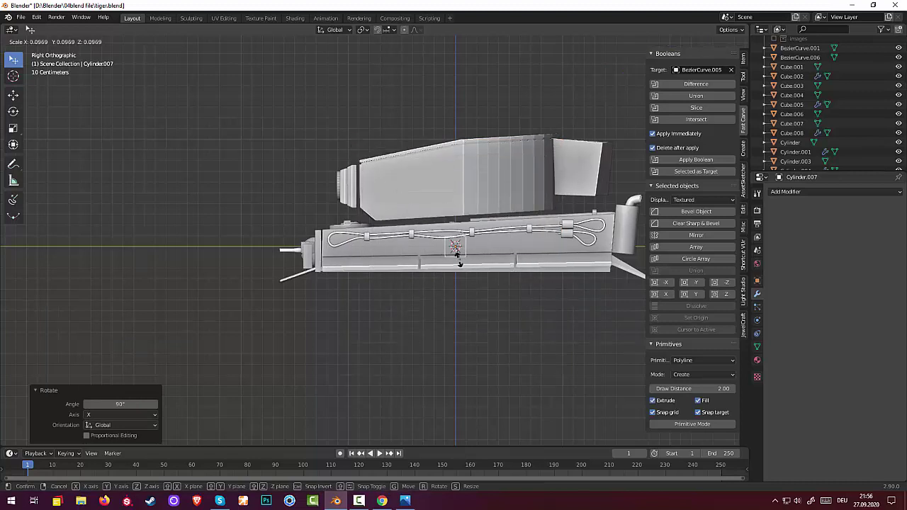
- Finish shrinking the cylinder and move it into the turret's front opening
{"action": "left_click", "coordinate": [462, 260]}
{"action": "left_click", "coordinate": [463, 260]}
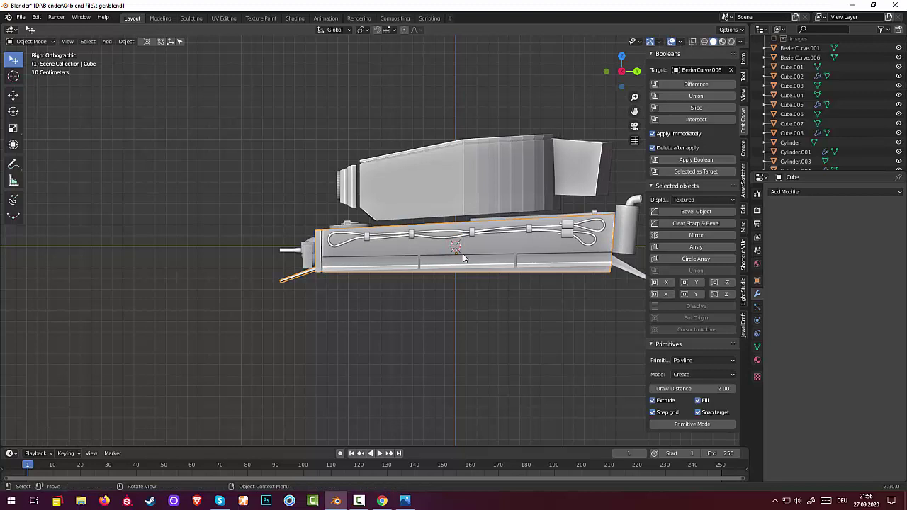
{"action": "left_click", "coordinate": [463, 259], "text": "ctrl"}
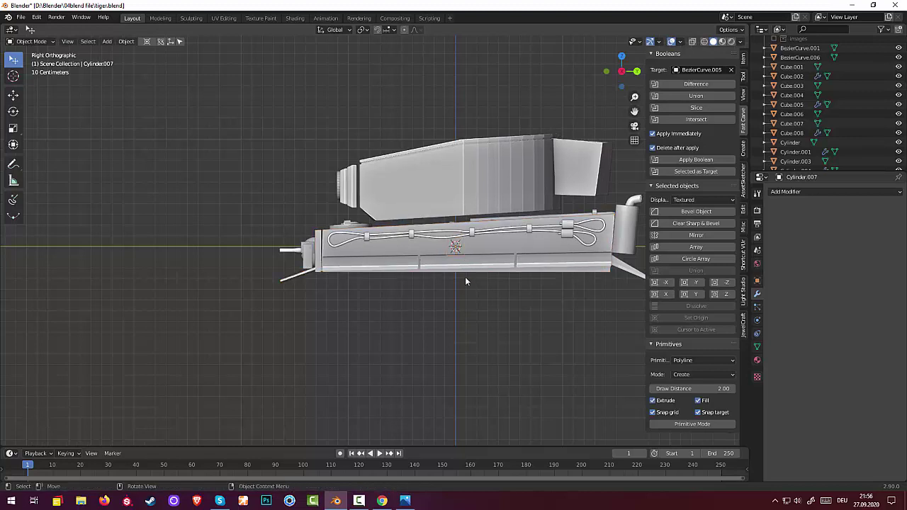
{"action": "key", "text": "g"}
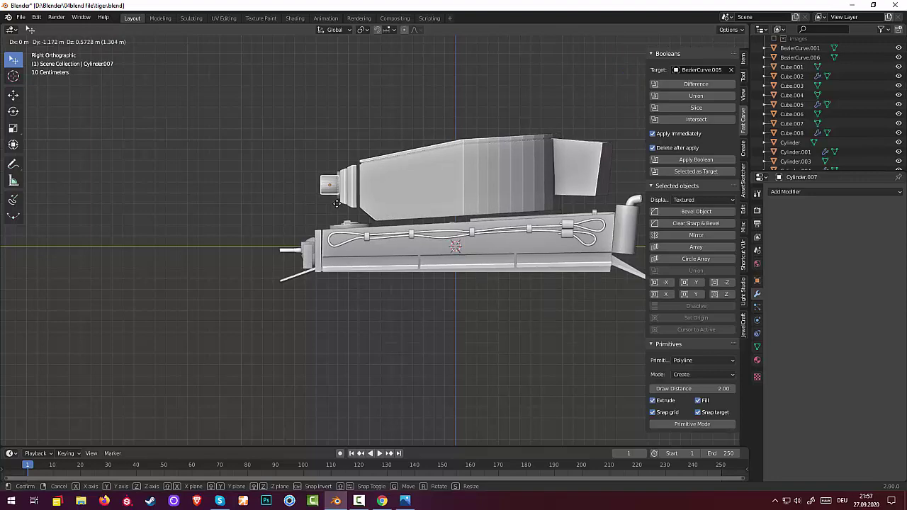
{"action": "left_click", "coordinate": [337, 203]}
{"action": "middle_click_drag", "start_coordinate": [336, 203], "coordinate": [502, 203]}
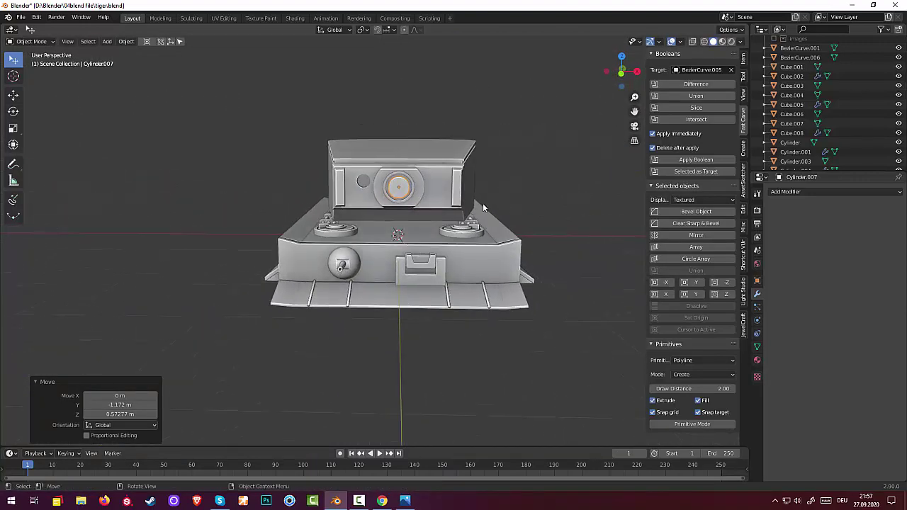
{"action": "scroll", "coordinate": [475, 205], "scroll_direction": "up", "scroll_amount": 2}
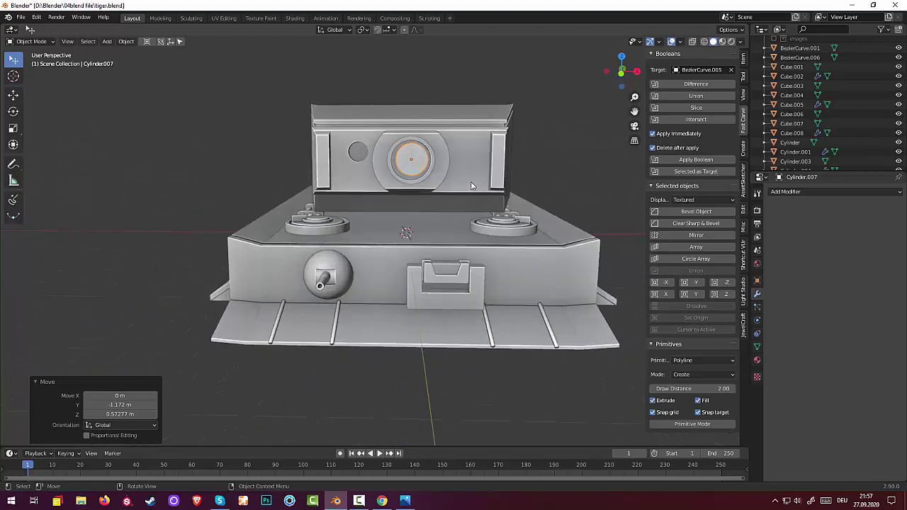
{"action": "middle_click_drag", "start_coordinate": [471, 186], "coordinate": [457, 186]}
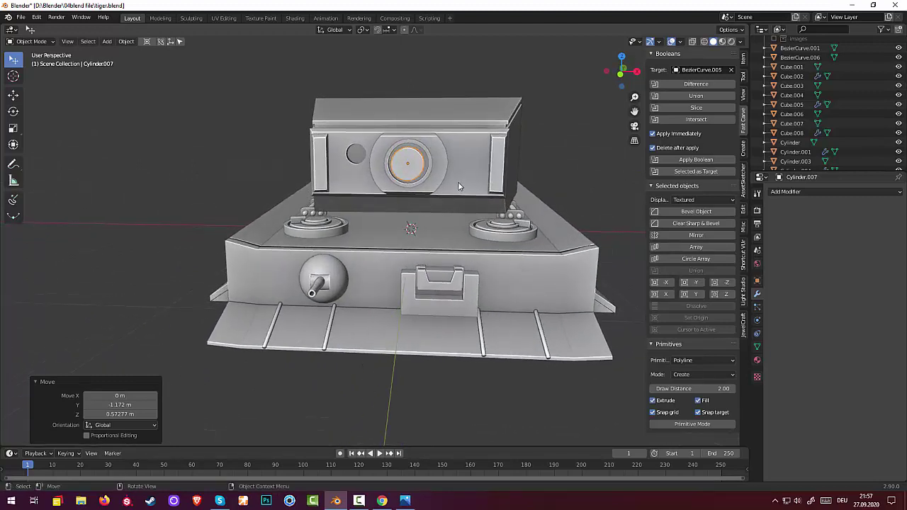
- Enlarge the cylinder by 1.219 to fit the turret mantlet
{"action": "key", "text": "s"}
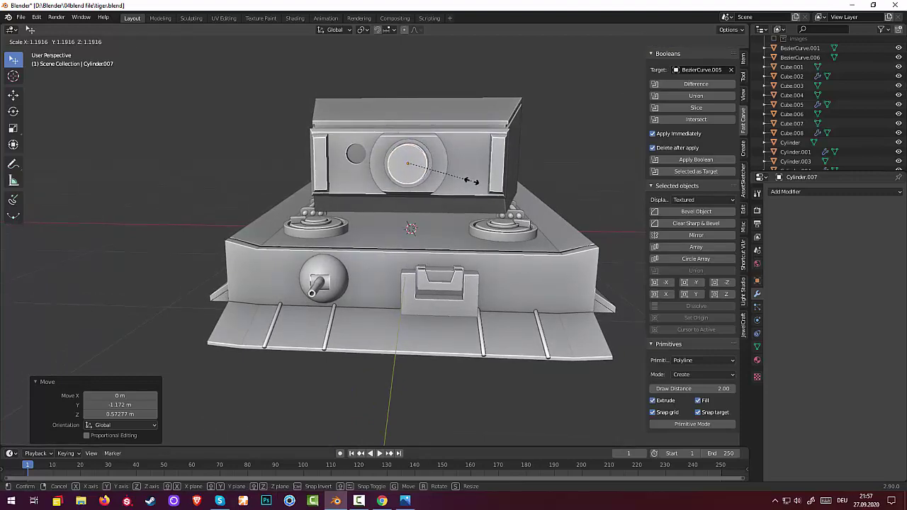
{"action": "left_click", "coordinate": [476, 189]}
{"action": "middle_click_drag", "start_coordinate": [478, 190], "coordinate": [414, 214]}
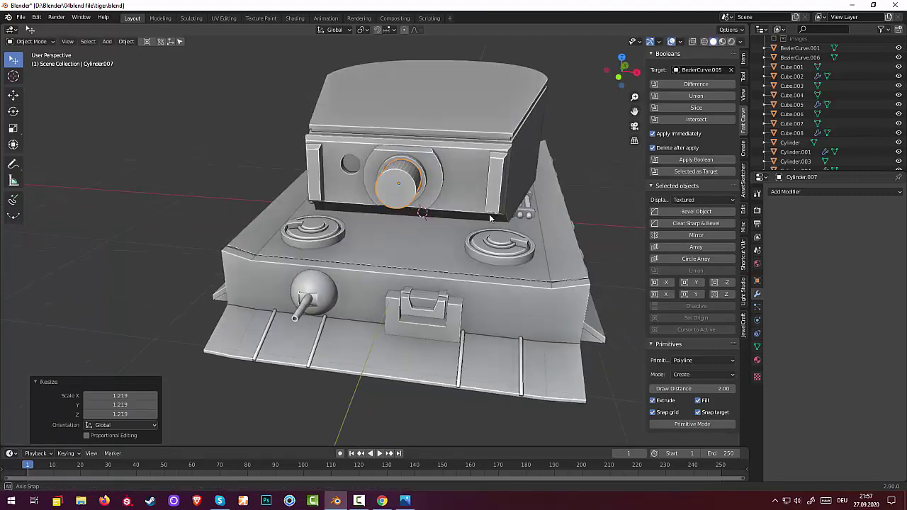
{"action": "scroll", "coordinate": [414, 214], "scroll_direction": "down", "scroll_amount": 2}
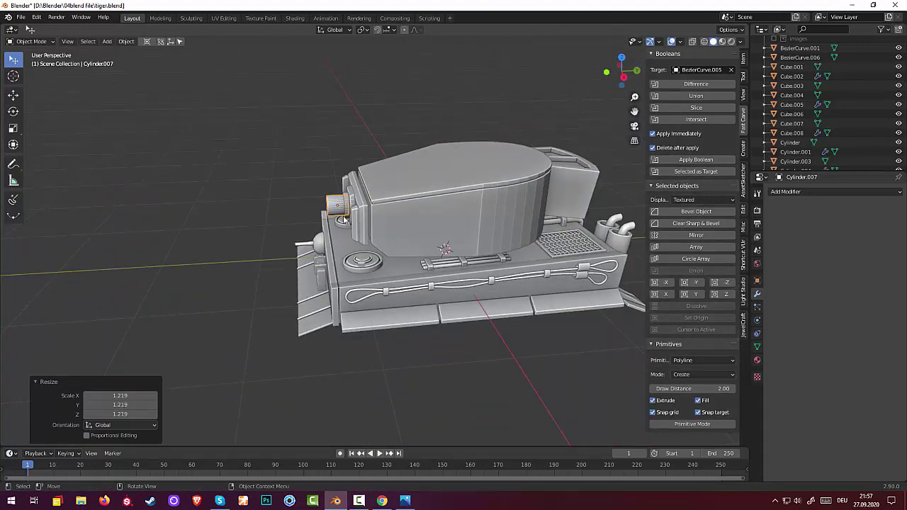
- Stretch the cylinder 13.228 along Y into a long gun barrel
{"action": "key", "text": "s"}
{"action": "key", "text": "y"}
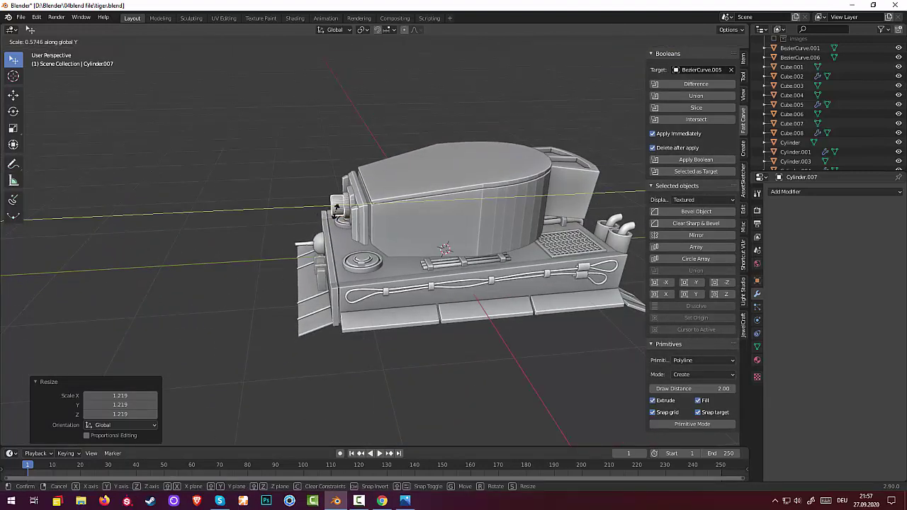
{"action": "left_click", "coordinate": [178, 216]}
{"action": "scroll", "coordinate": [287, 244], "scroll_direction": "down", "scroll_amount": 1}
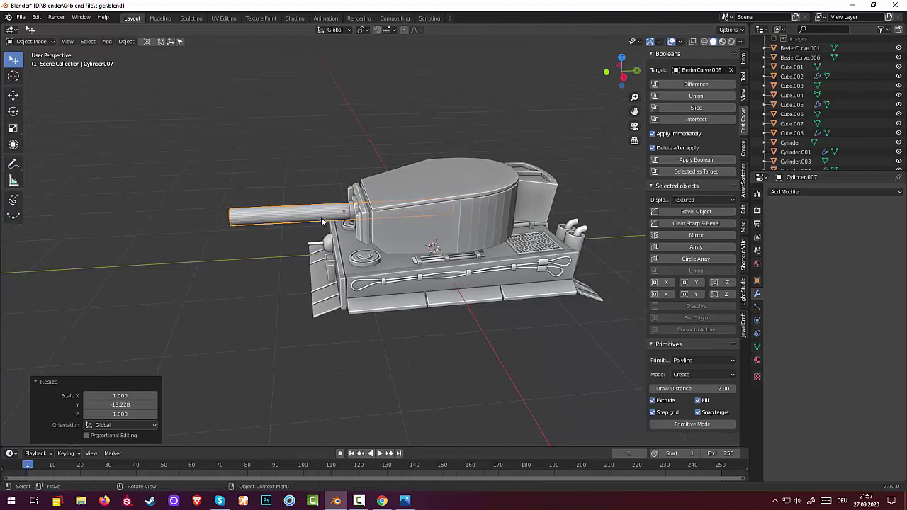
- Slide the barrel 1.148 m forward along Y out of the turret front
{"action": "key", "text": "KP_3"}
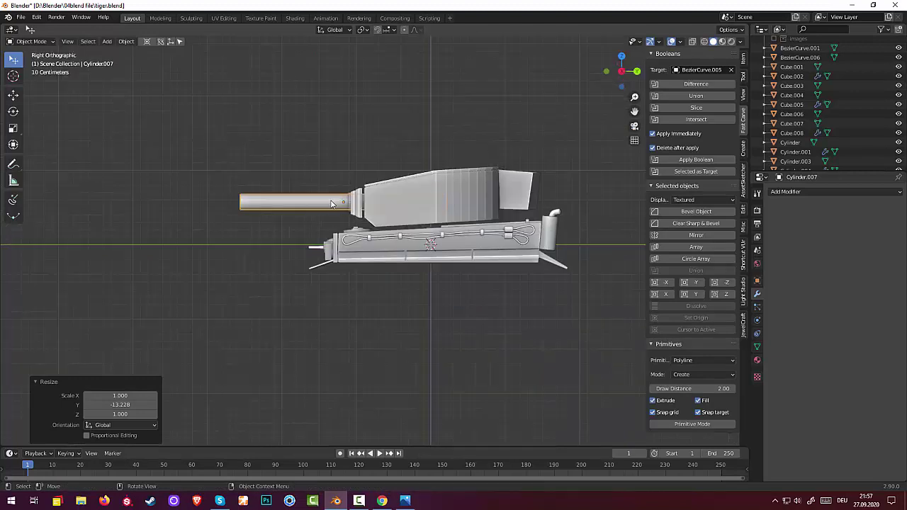
{"action": "left_click", "coordinate": [331, 204]}
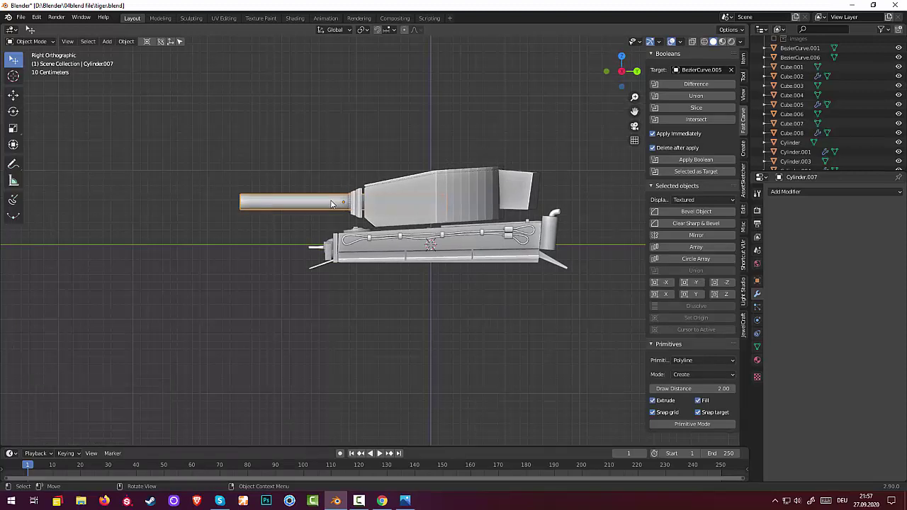
{"action": "key", "text": "g"}
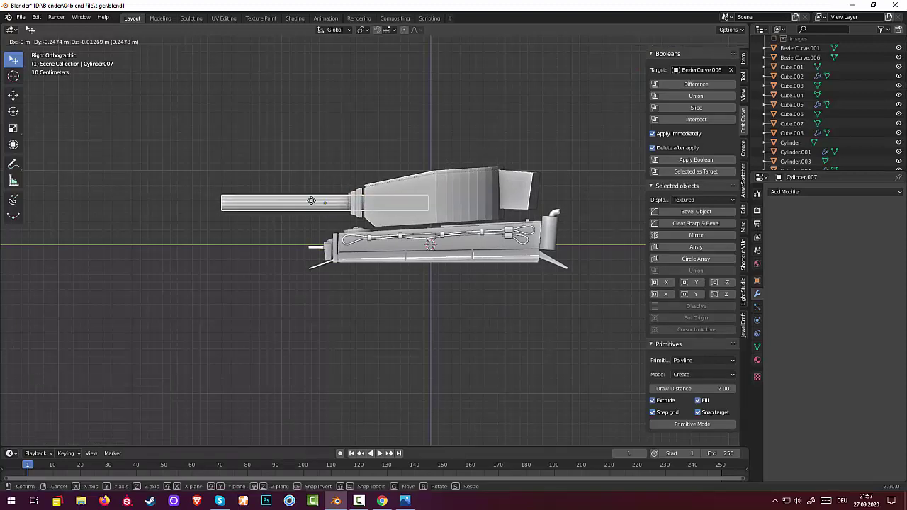
{"action": "key", "text": "y"}
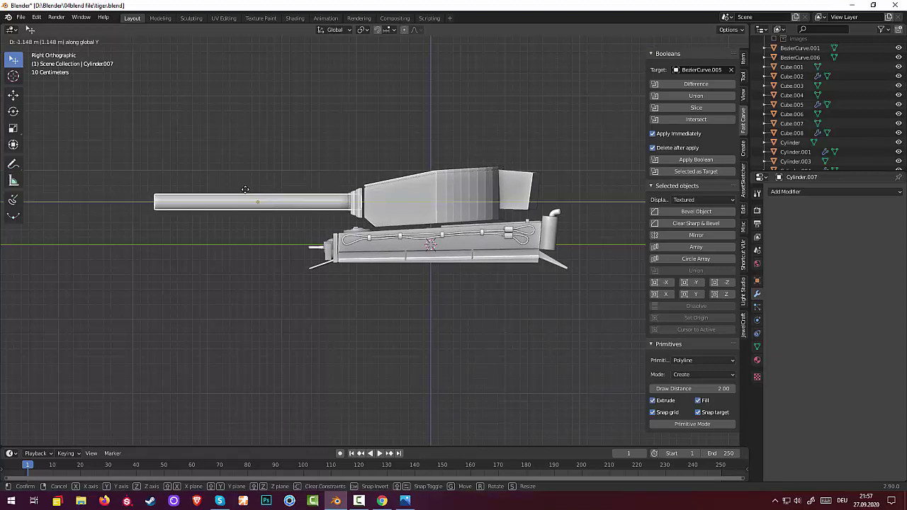
{"action": "left_click", "coordinate": [245, 189]}
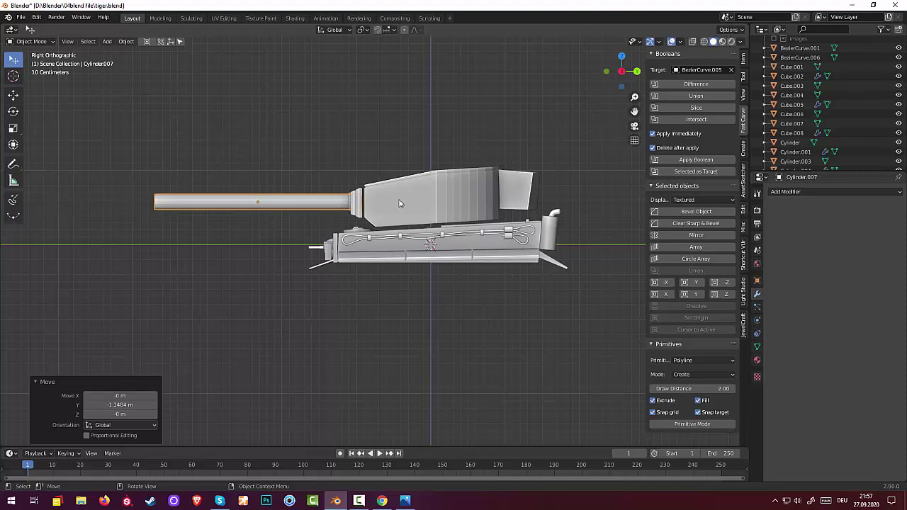
{"action": "middle_click_drag", "start_coordinate": [398, 204], "coordinate": [434, 277]}
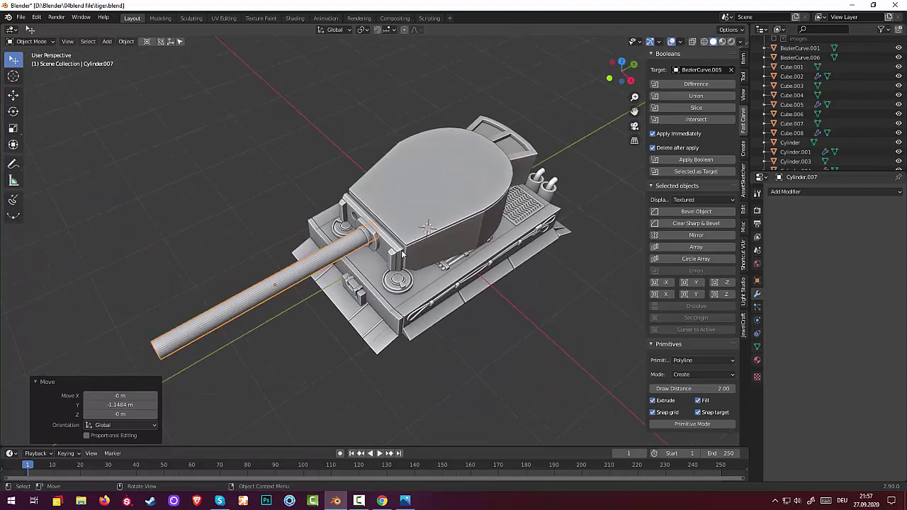
- Nudge the barrel a further 0.025 m along Y against the turret front
{"action": "left_click", "coordinate": [401, 249]}
{"action": "left_click", "coordinate": [373, 241]}
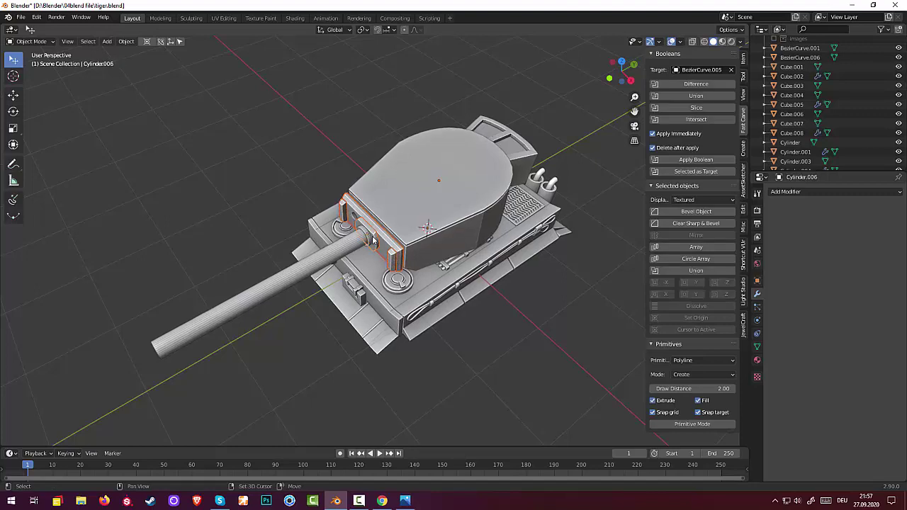
{"action": "left_click", "coordinate": [354, 252], "text": "shift"}
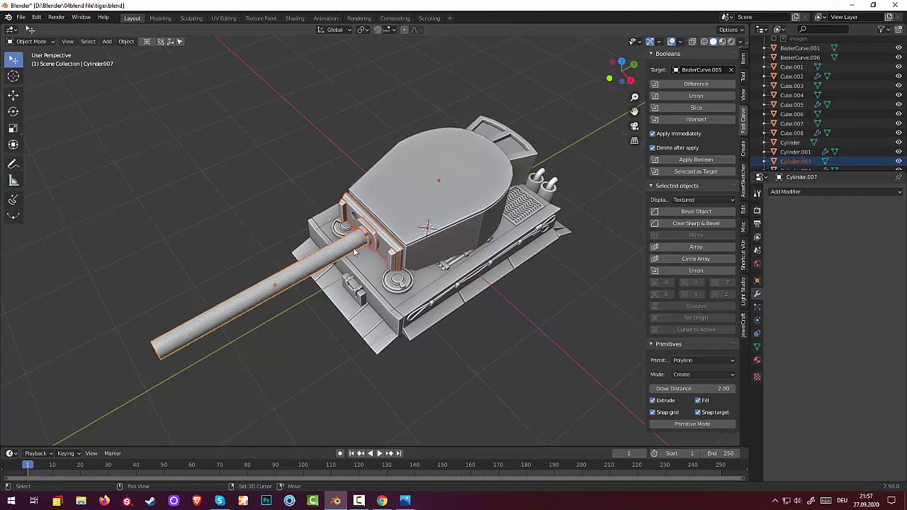
{"action": "middle_click_drag", "start_coordinate": [354, 252], "coordinate": [358, 198]}
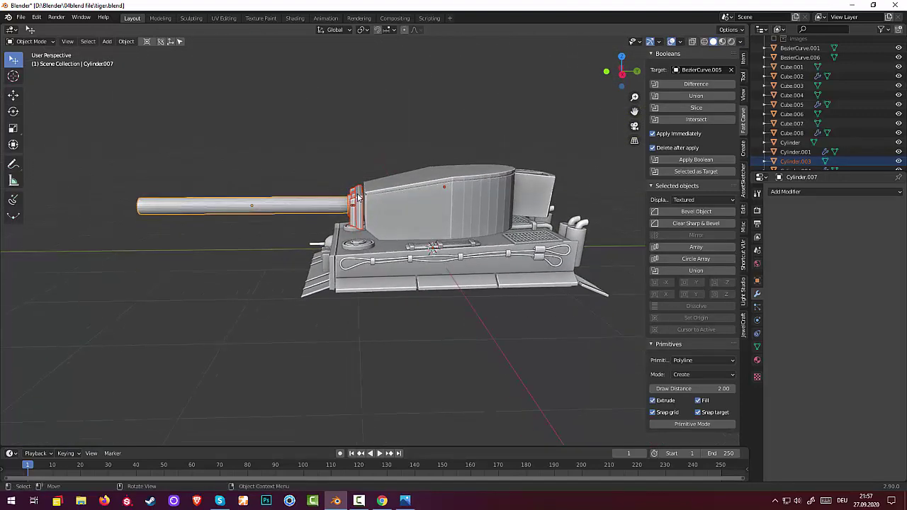
{"action": "key", "text": "KP_3"}
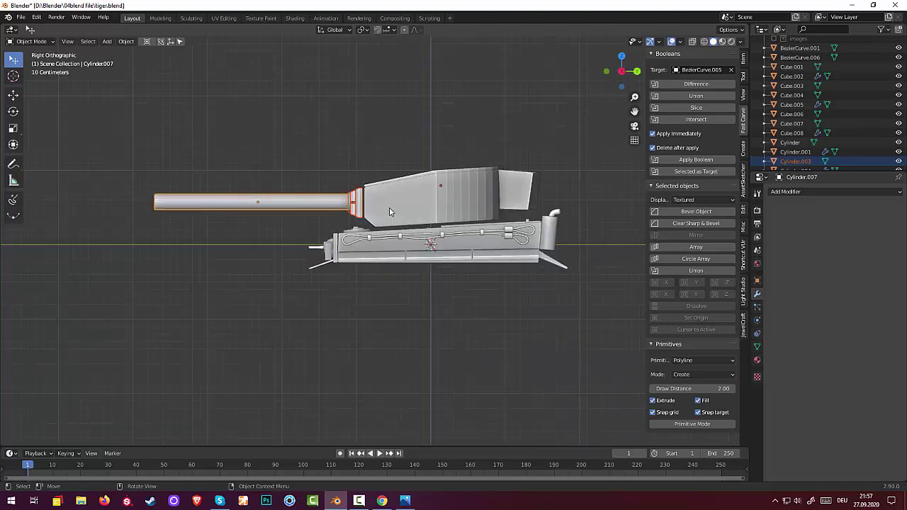
{"action": "key", "text": "g"}
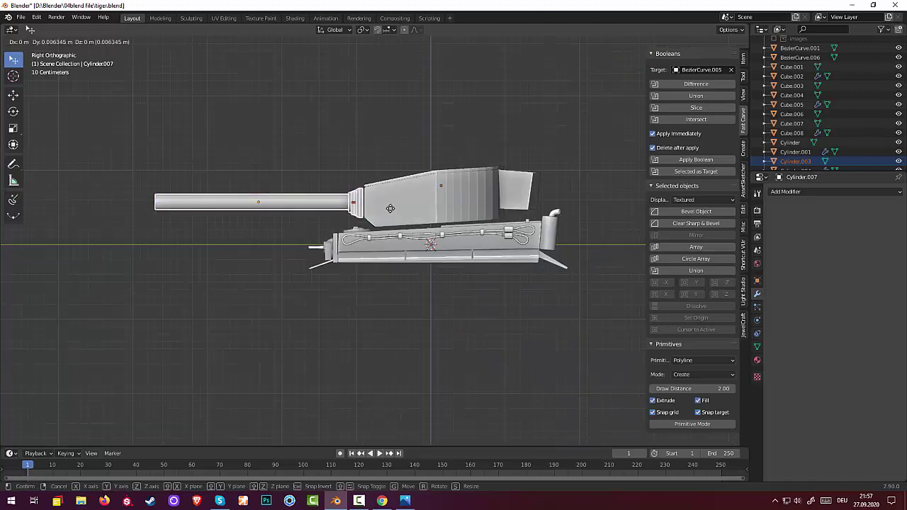
{"action": "key", "text": "y"}
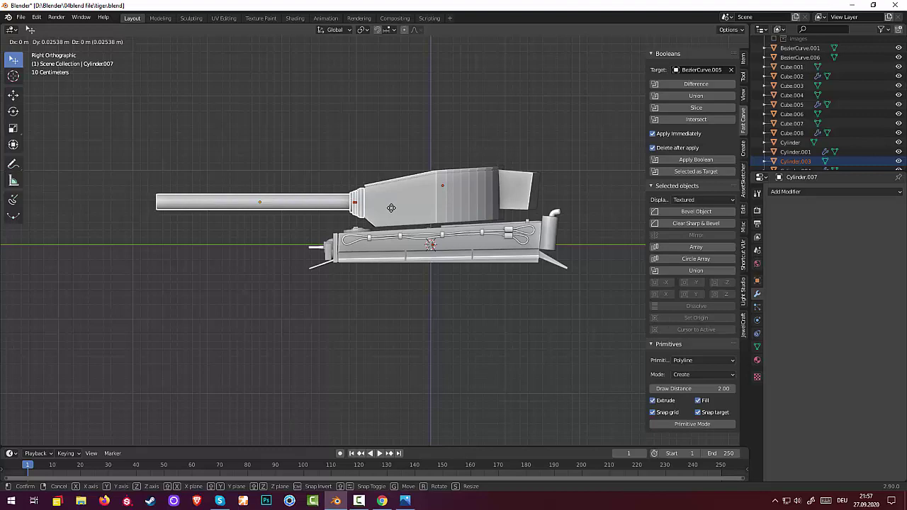
{"action": "key", "text": "y"}
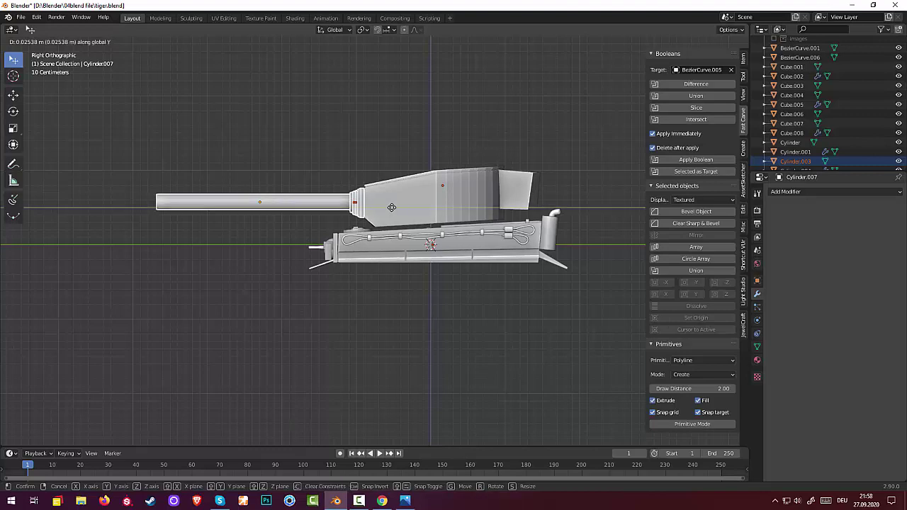
{"action": "left_click", "coordinate": [391, 207]}
{"action": "left_click", "coordinate": [249, 280]}
{"action": "mouse_move", "coordinate": [250, 280]}
{"action": "middle_mouse_down"}
{"action": "mouse_move", "coordinate": [320, 330]}
{"action": "mouse_move", "coordinate": [374, 341]}
{"action": "mouse_move", "coordinate": [523, 294]}
{"action": "mouse_move", "coordinate": [386, 306]}
{"action": "mouse_move", "coordinate": [300, 283]}
{"action": "middle_mouse_up"}
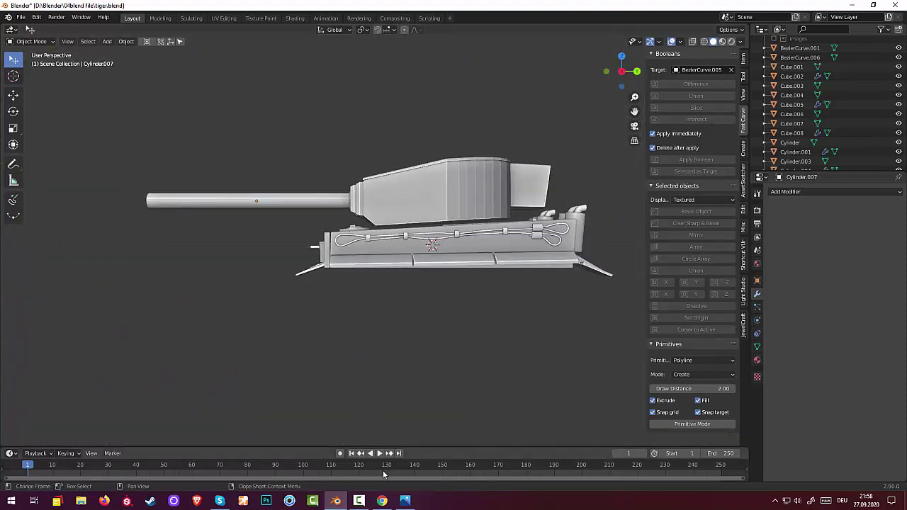
{"action": "left_click", "coordinate": [404, 501]}
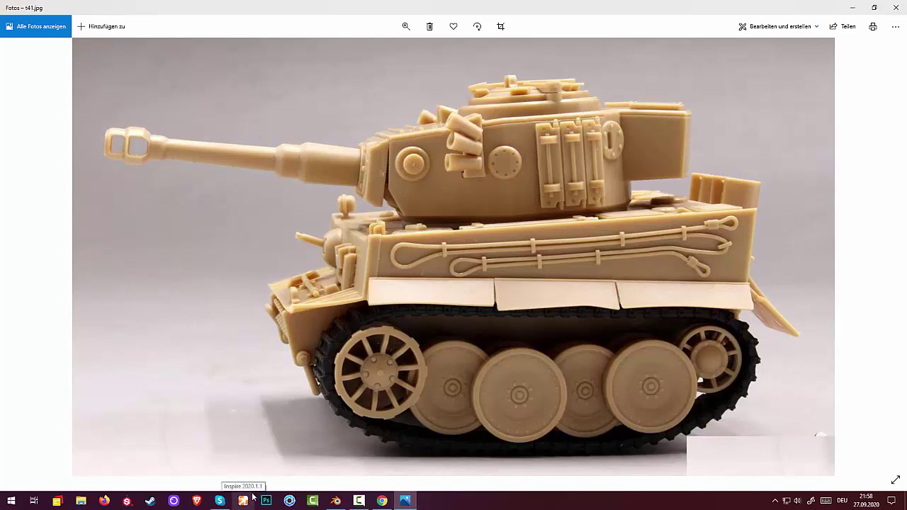
{"action": "mouse_move", "coordinate": [405, 501]}
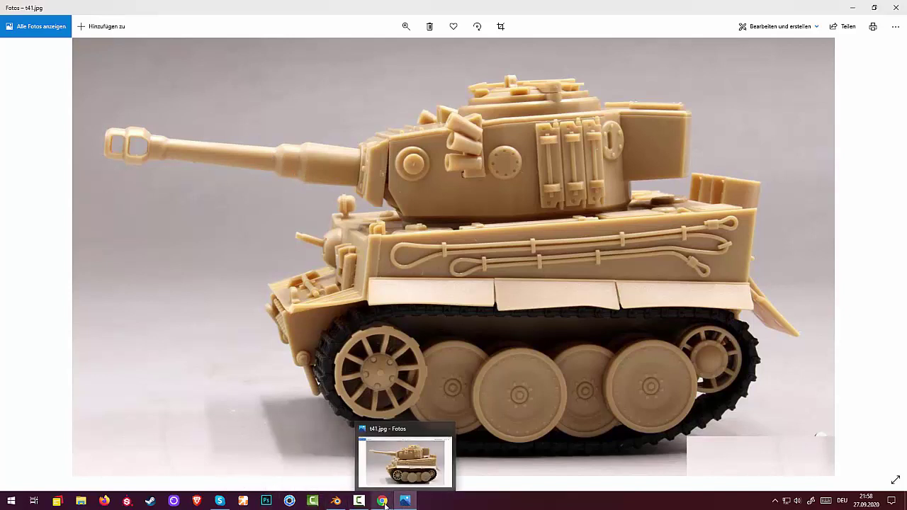
- Shrink the gun barrel along Y into a short cylinder
{"action": "left_click", "coordinate": [336, 502]}
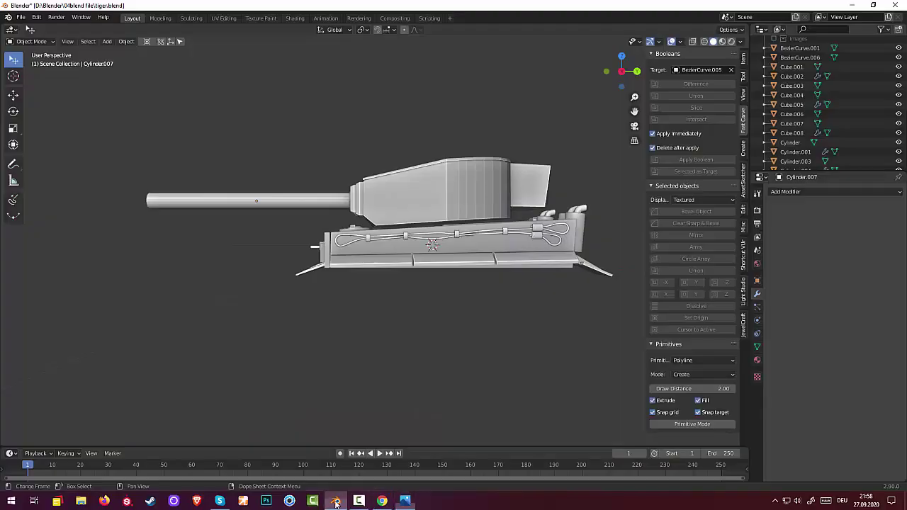
{"action": "scroll", "coordinate": [312, 203], "scroll_direction": "up", "scroll_amount": 2}
{"action": "mouse_move", "coordinate": [313, 203]}
{"action": "middle_mouse_down"}
{"action": "mouse_move", "coordinate": [325, 218]}
{"action": "mouse_move", "coordinate": [296, 200]}
{"action": "middle_mouse_up"}
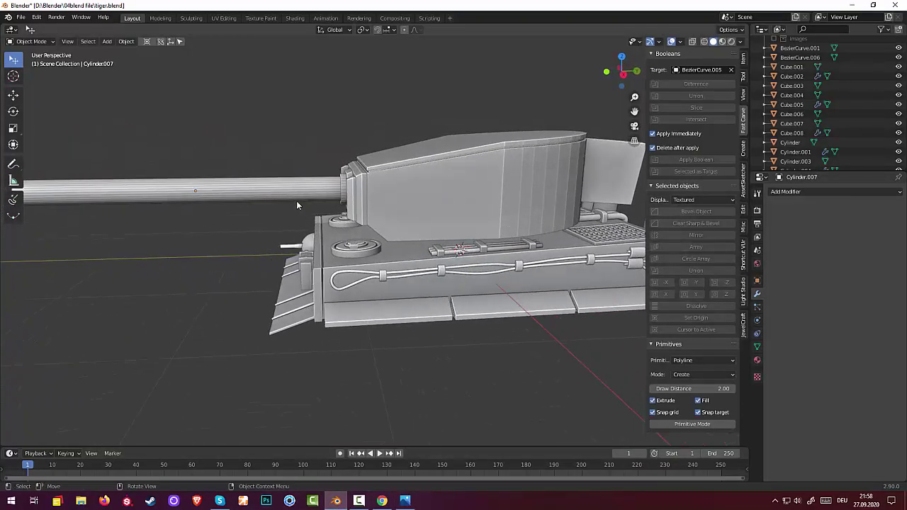
{"action": "left_click", "coordinate": [296, 201]}
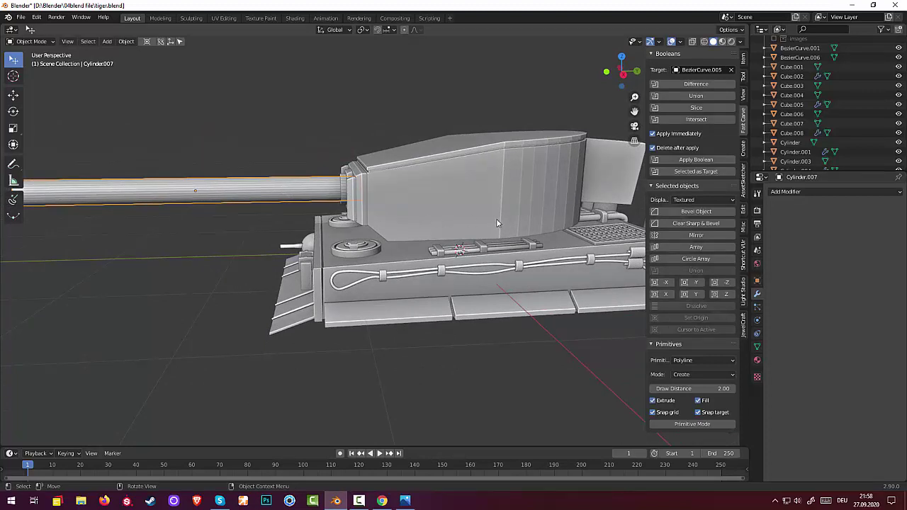
{"action": "key", "text": "s"}
{"action": "key", "text": "y"}
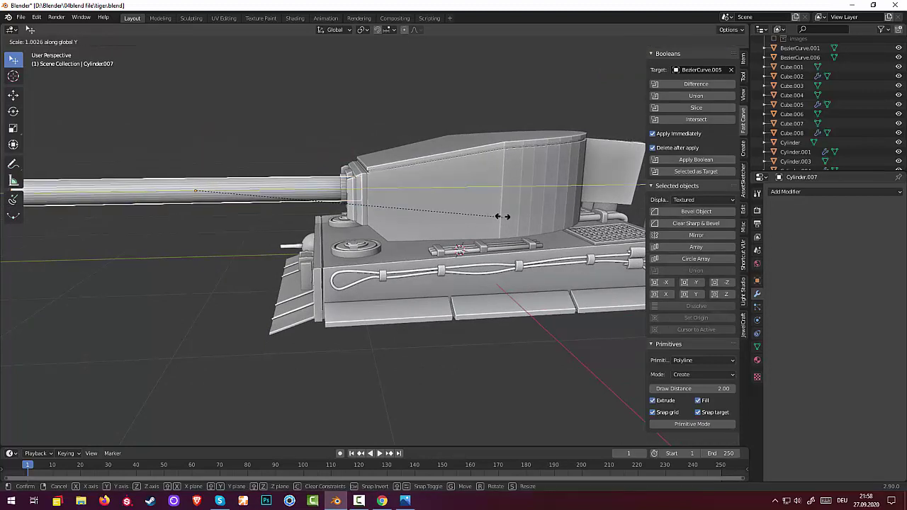
{"action": "left_click", "coordinate": [233, 180]}
{"action": "middle_click_drag", "start_coordinate": [235, 186], "coordinate": [268, 194]}
{"action": "middle_click_drag", "start_coordinate": [262, 245], "coordinate": [240, 246]}
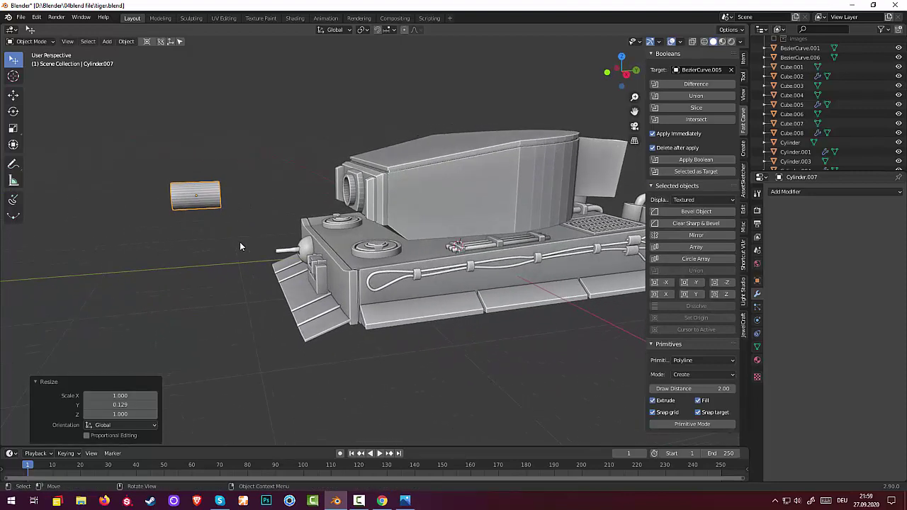
- Move the short cylinder along Y against the turret front in side view
{"action": "key", "text": "KP_3"}
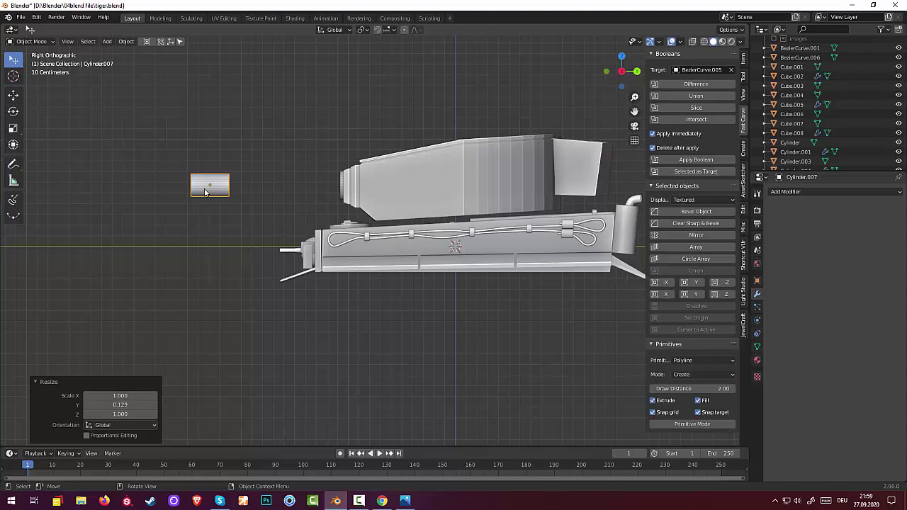
{"action": "key", "text": "g"}
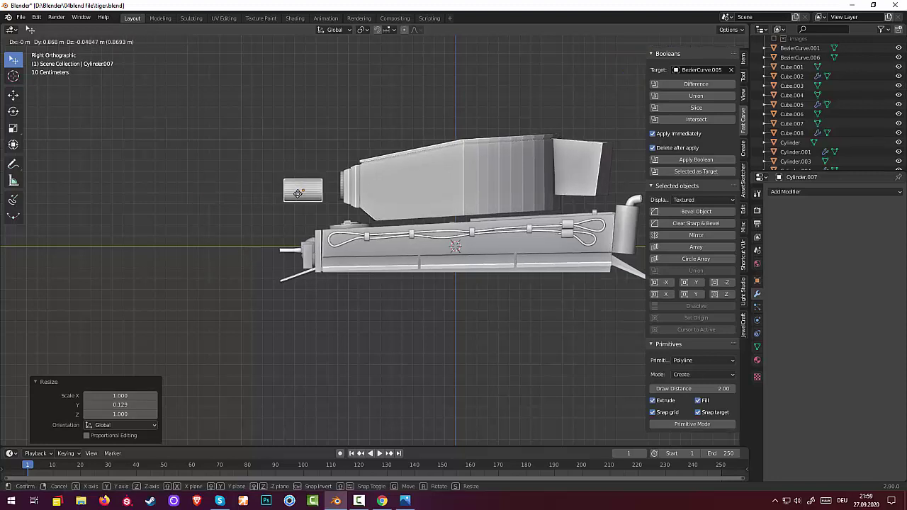
{"action": "key", "text": "y"}
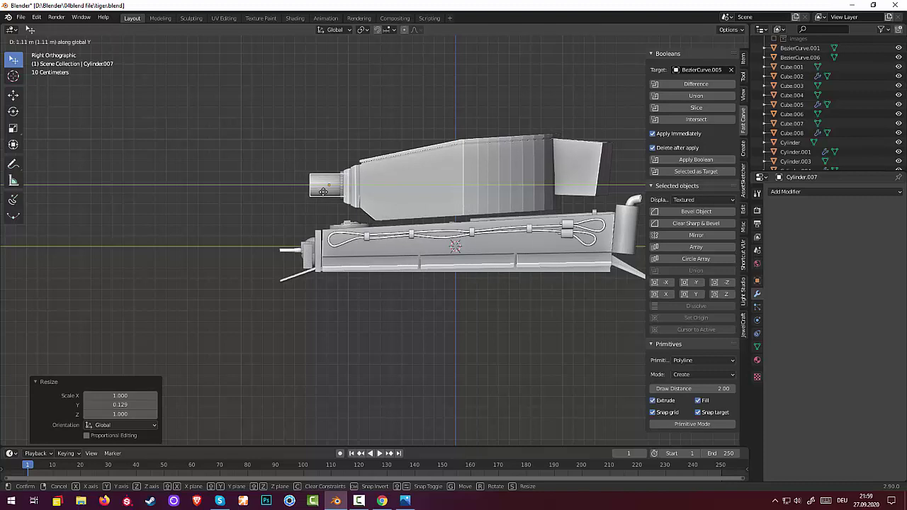
{"action": "left_click", "coordinate": [318, 192]}
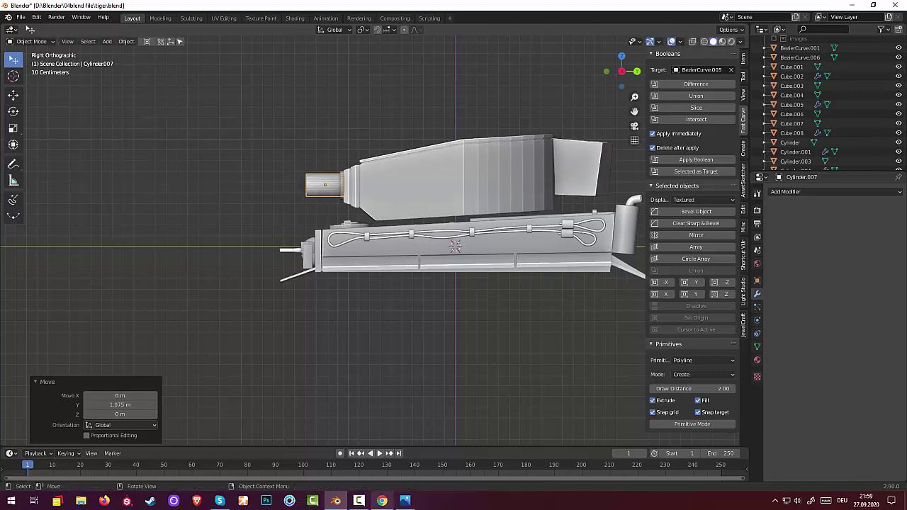
{"action": "left_click", "coordinate": [404, 500]}
{"action": "left_click", "coordinate": [404, 501]}
- Lengthen the cylinder 1.364 along Y and switch to Edit Mode
{"action": "key", "text": "s"}
{"action": "key", "text": "y"}
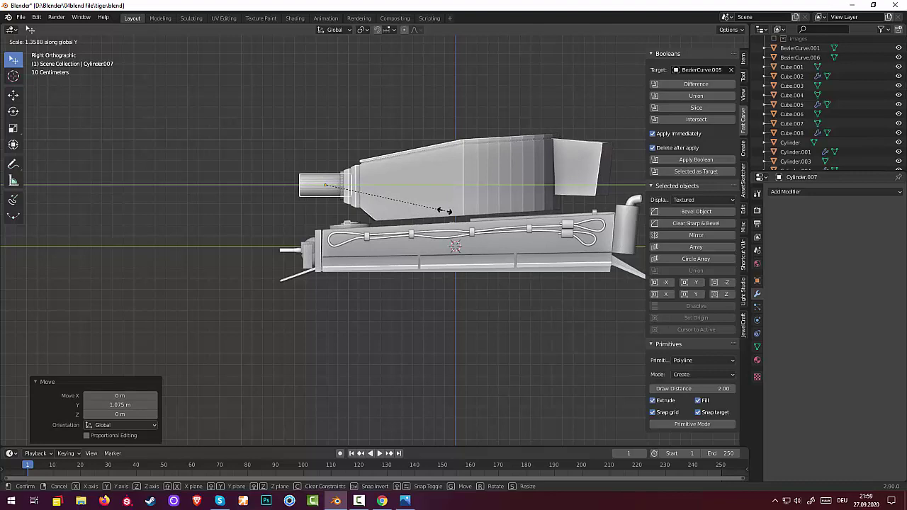
{"action": "left_click", "coordinate": [444, 210]}
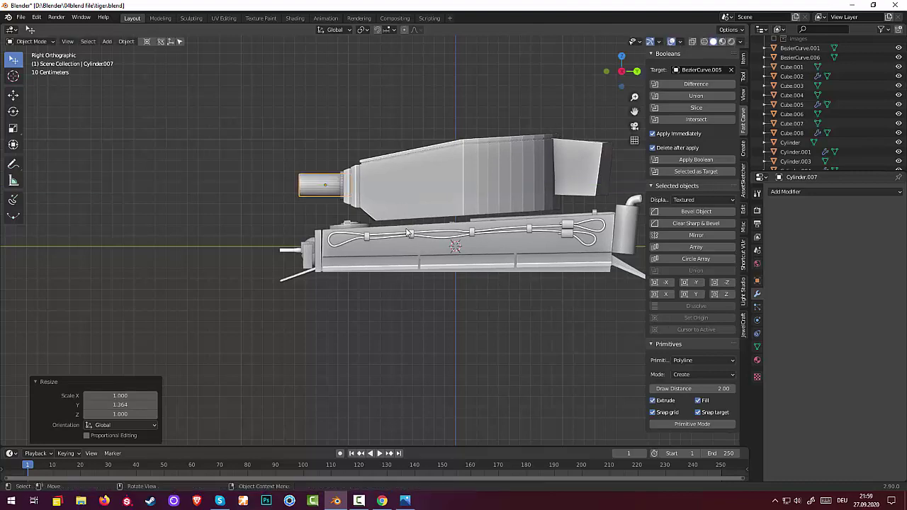
{"action": "middle_click_drag", "start_coordinate": [414, 233], "coordinate": [461, 245]}
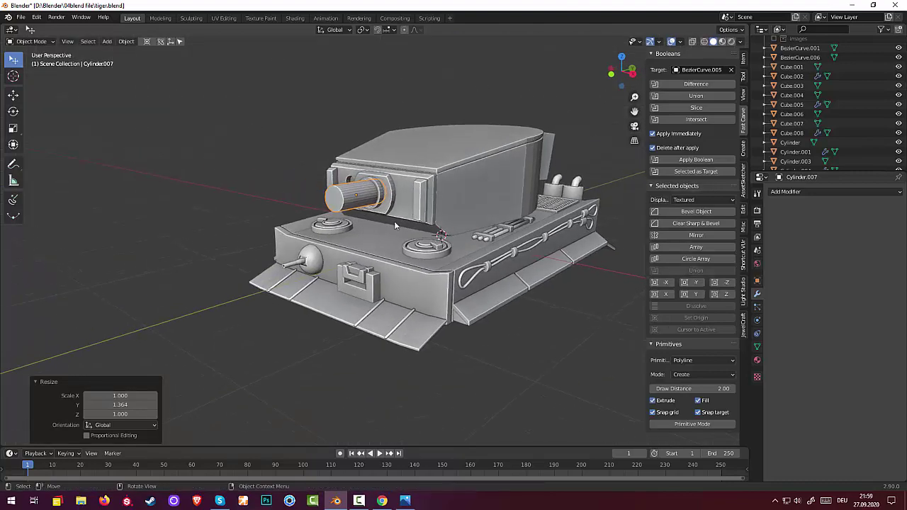
{"action": "left_click", "coordinate": [29, 41]}
{"action": "left_click", "coordinate": [29, 62]}
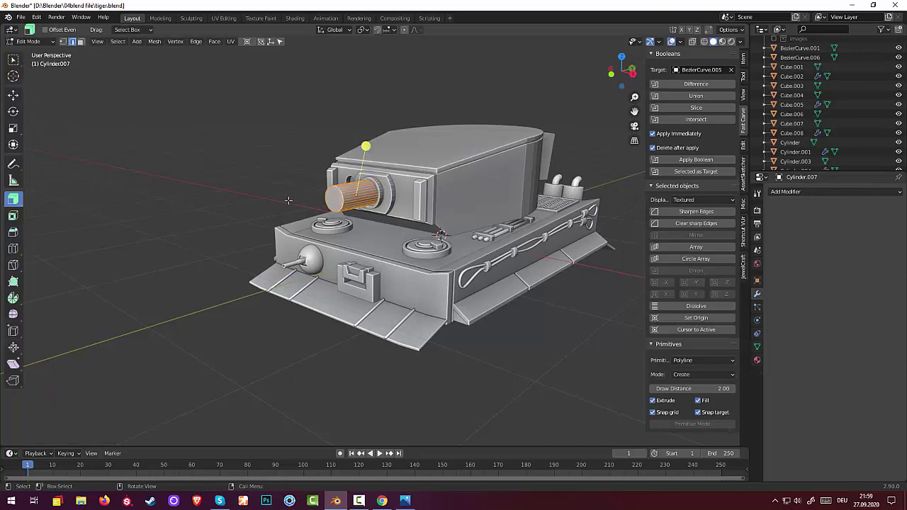
- Inset the cylinder's front cap face by 0.2943 m and nudge it slightly
{"action": "left_click", "coordinate": [332, 204]}
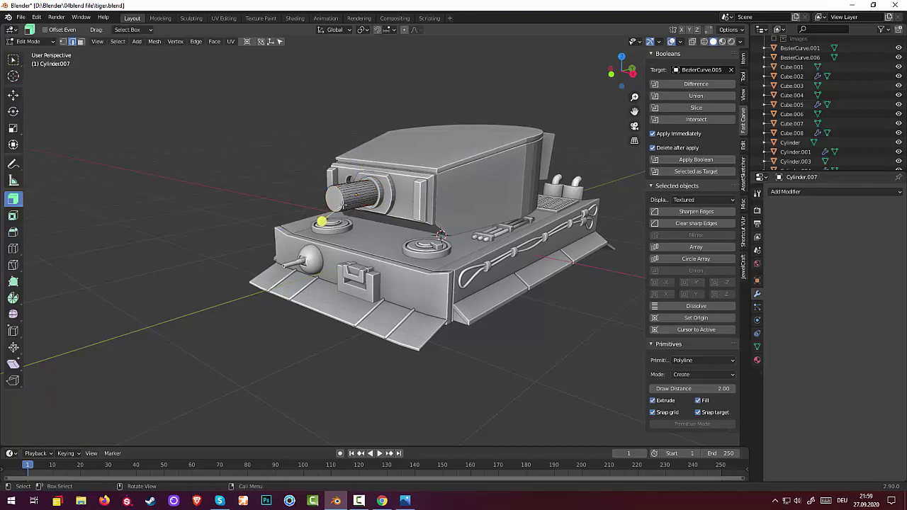
{"action": "middle_click_drag", "start_coordinate": [343, 206], "coordinate": [369, 244]}
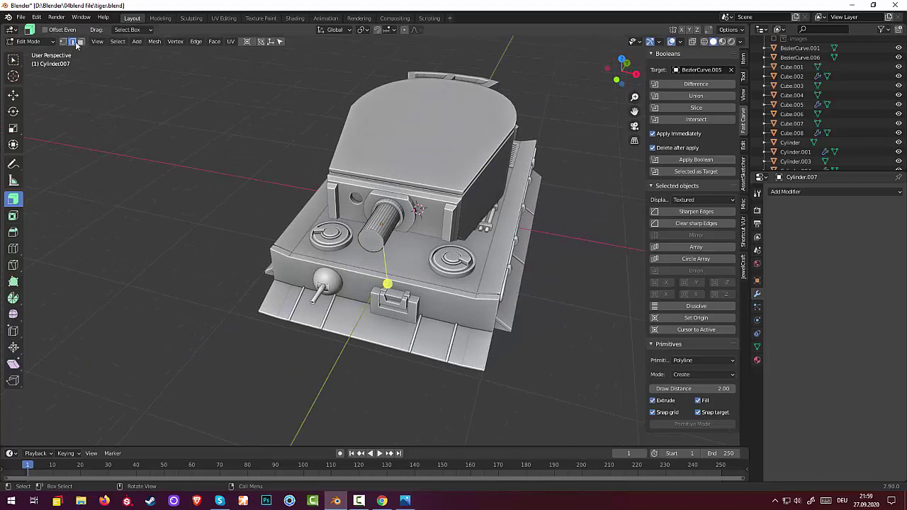
{"action": "left_click", "coordinate": [81, 41]}
{"action": "left_click", "coordinate": [371, 243]}
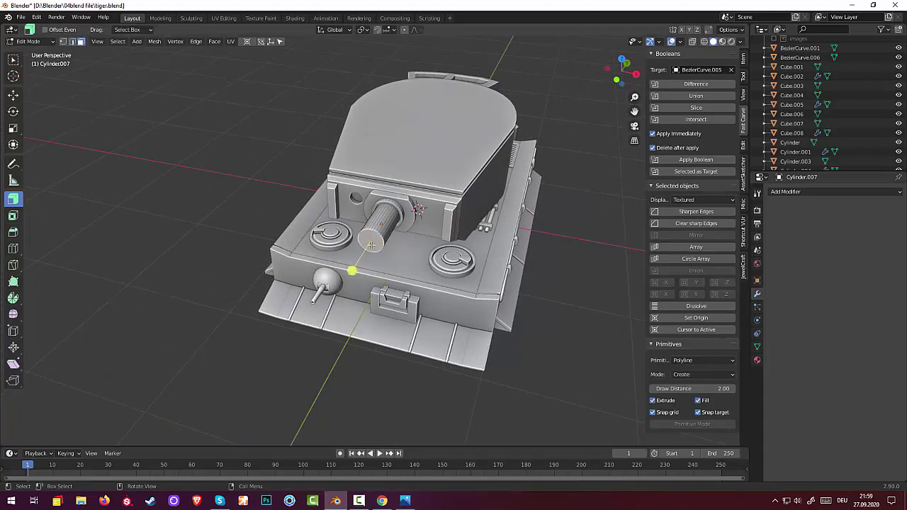
{"action": "key", "text": "i"}
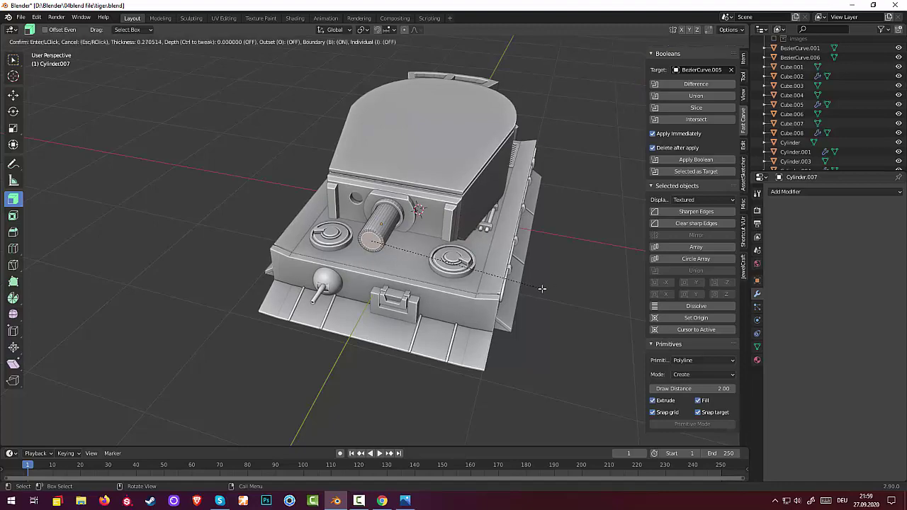
{"action": "left_click", "coordinate": [541, 290]}
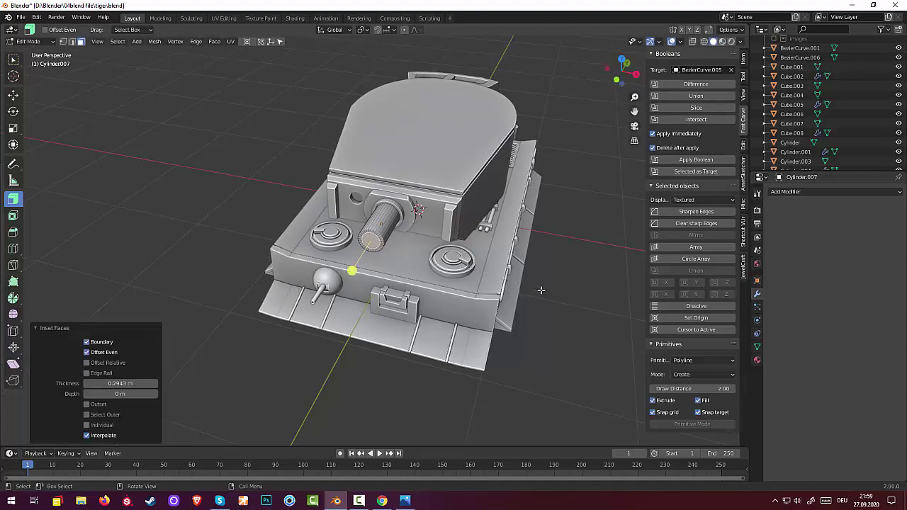
{"action": "middle_click_drag", "start_coordinate": [554, 286], "coordinate": [489, 259]}
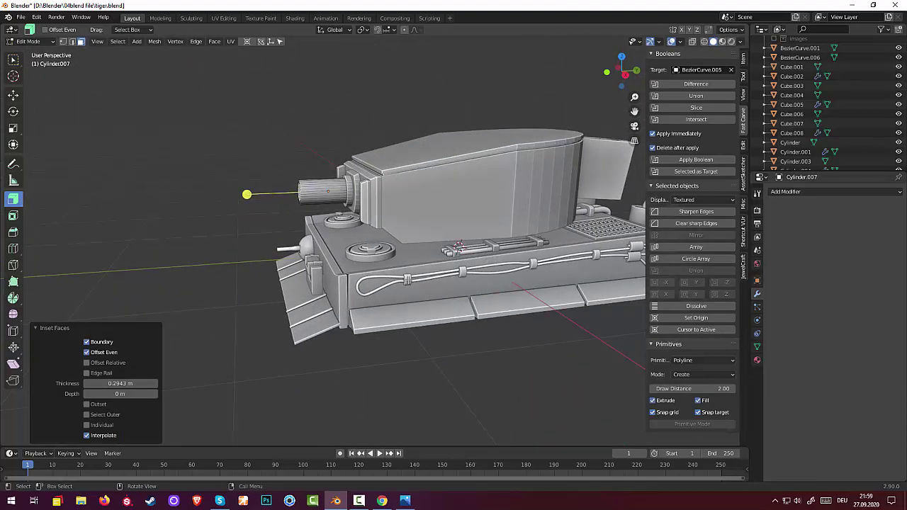
{"action": "key", "text": "g"}
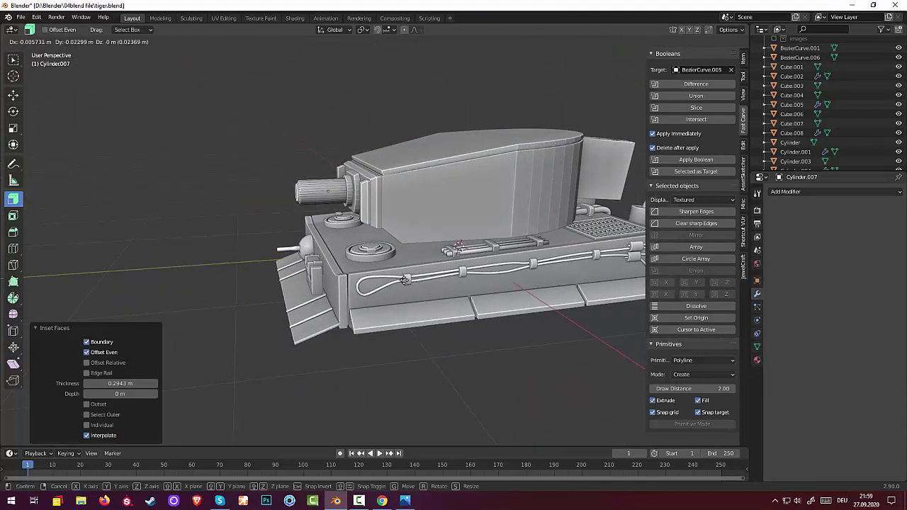
{"action": "left_click", "coordinate": [404, 280]}
- Start extruding the inset cap forward as a narrower barrel section
{"action": "middle_click_drag", "start_coordinate": [404, 280], "coordinate": [581, 290]}
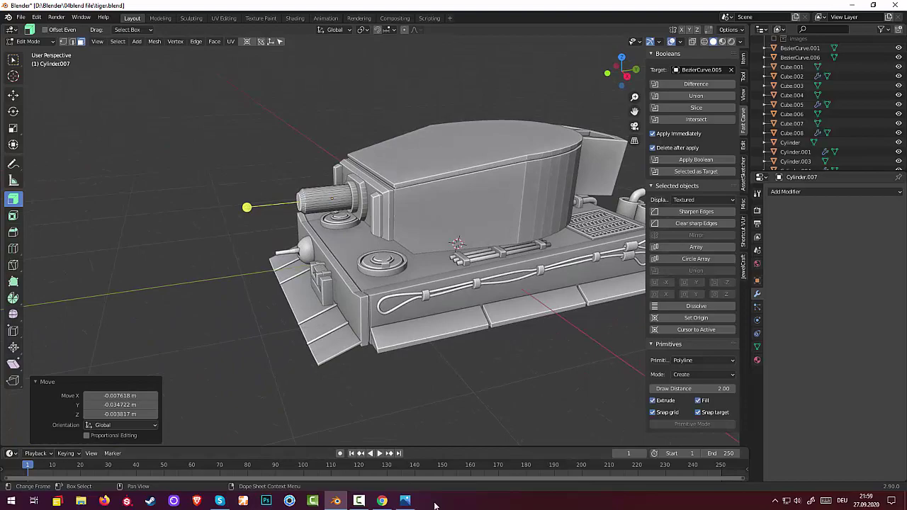
{"action": "left_click", "coordinate": [405, 502]}
{"action": "left_click", "coordinate": [407, 503]}
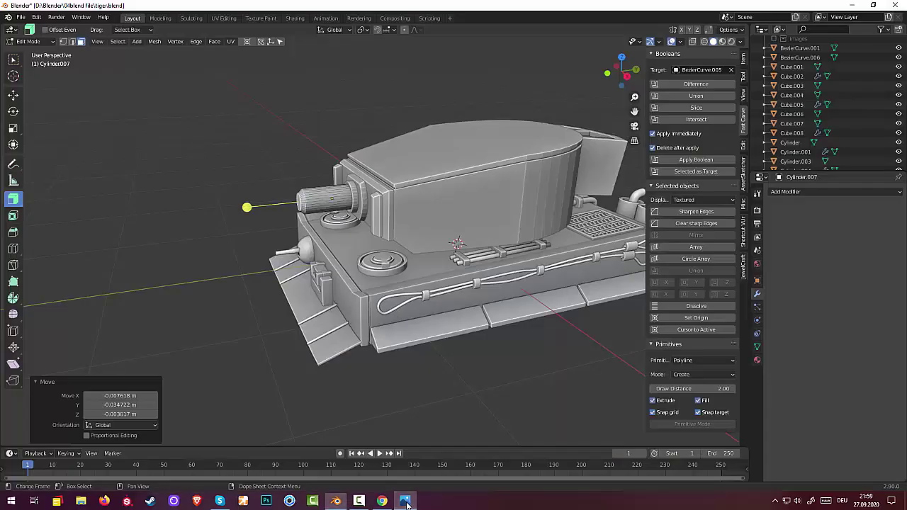
{"action": "middle_click_drag", "start_coordinate": [455, 343], "coordinate": [437, 331]}
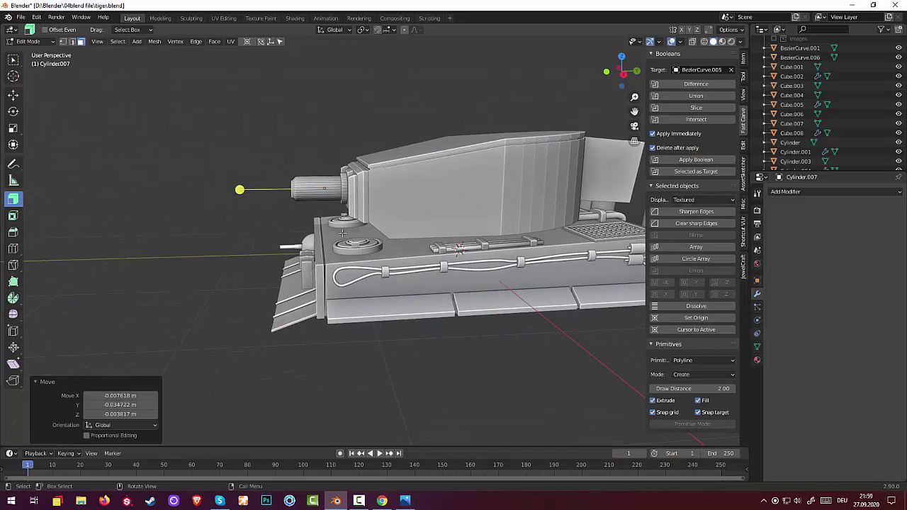
{"action": "key", "text": "e"}
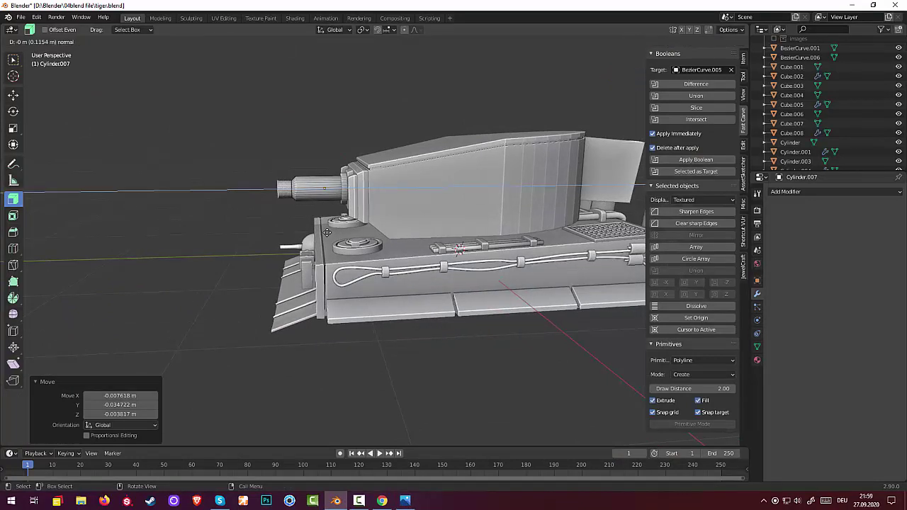
- Confirm the first barrel extrusion, then undo it
{"action": "left_click", "coordinate": [316, 234]}
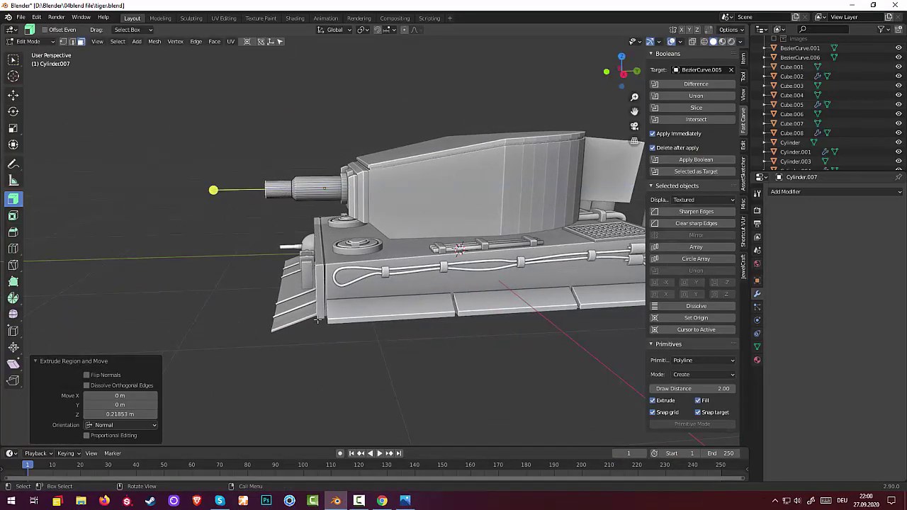
{"action": "left_click", "coordinate": [411, 505]}
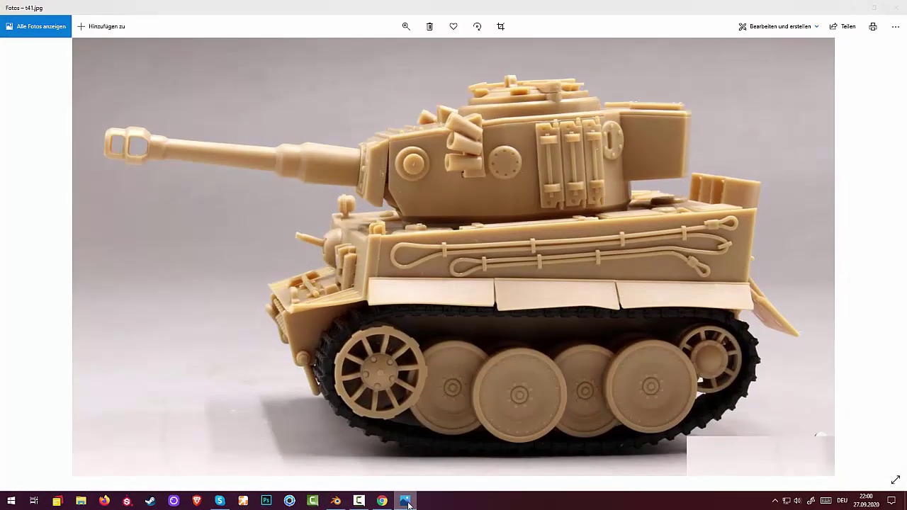
{"action": "left_click", "coordinate": [409, 505]}
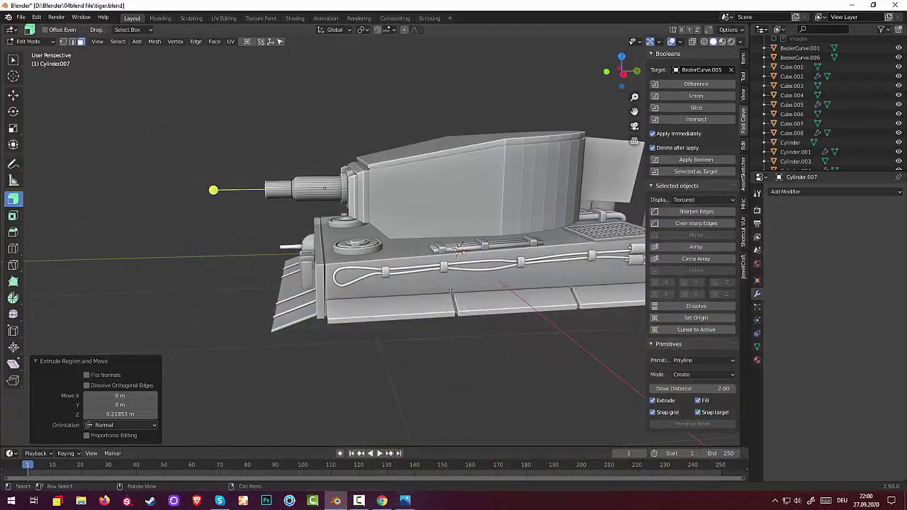
{"action": "key", "text": "ctrl"}
{"action": "key", "text": "ctrl+z"}
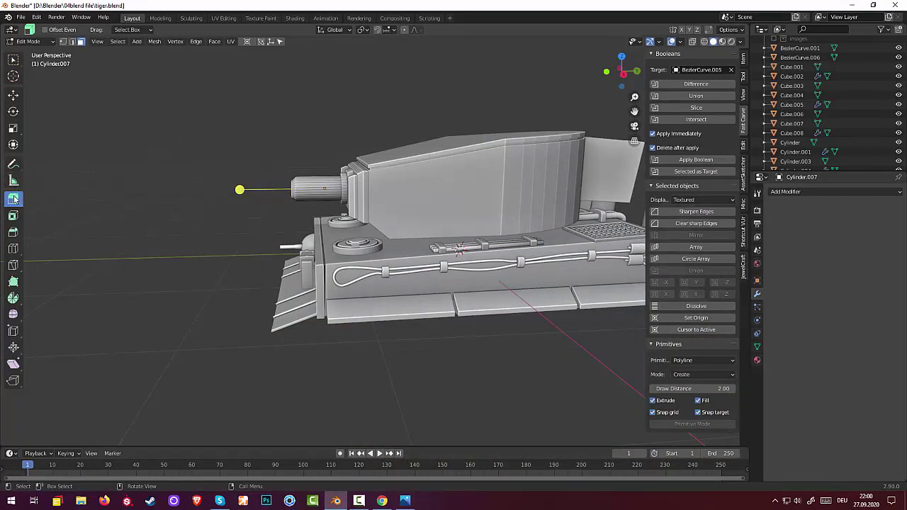
- Extrude the barrel's end face a short distance using Extrude Region
{"action": "left_click", "coordinate": [15, 200]}
{"action": "left_click", "coordinate": [61, 202]}
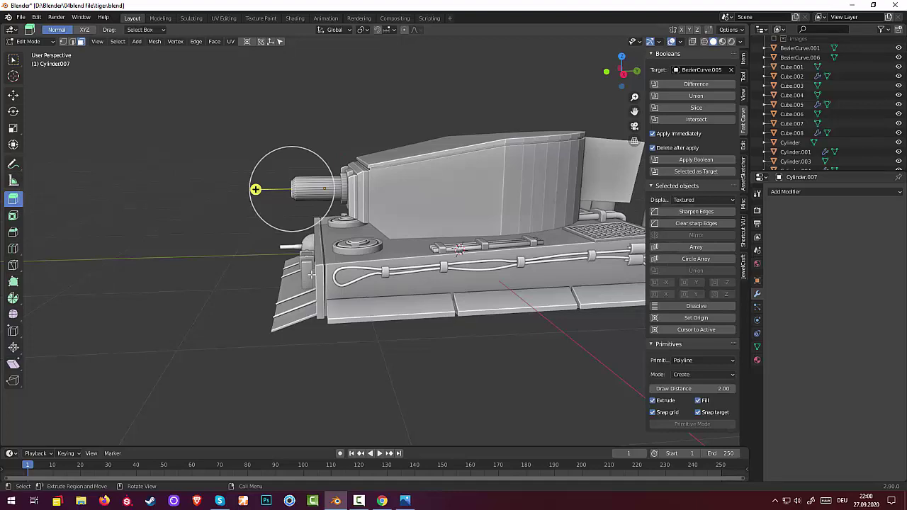
{"action": "key", "text": "e"}
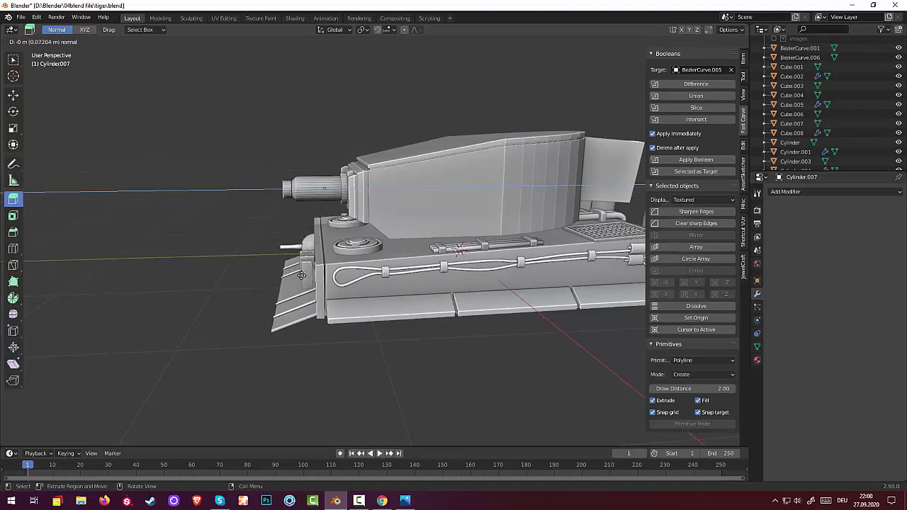
{"action": "left_click", "coordinate": [298, 275]}
{"action": "middle_click_drag", "start_coordinate": [328, 261], "coordinate": [411, 266]}
{"action": "scroll", "coordinate": [443, 253], "scroll_direction": "up", "scroll_amount": 5}
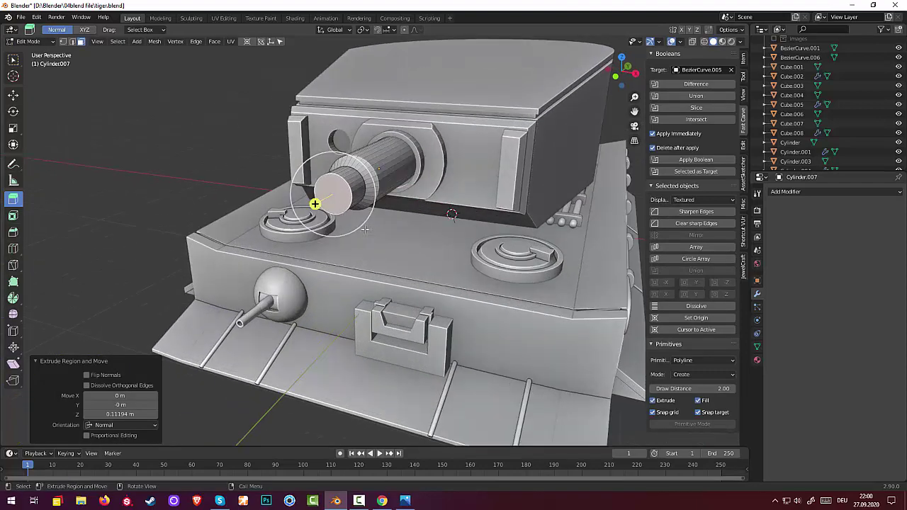
- Inset the barrel's front face by 0.1997 m and push it back along Y
{"action": "key", "text": "i"}
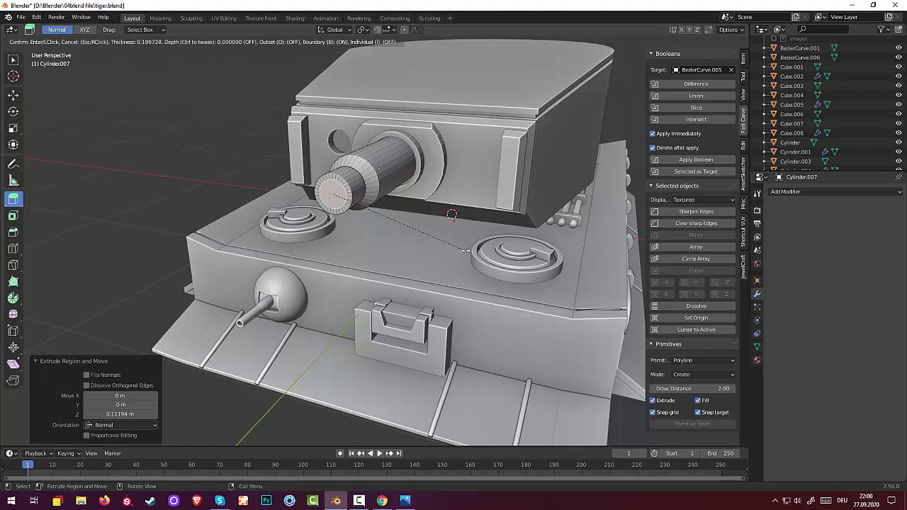
{"action": "left_click", "coordinate": [471, 237]}
{"action": "middle_click_drag", "start_coordinate": [472, 235], "coordinate": [445, 227]}
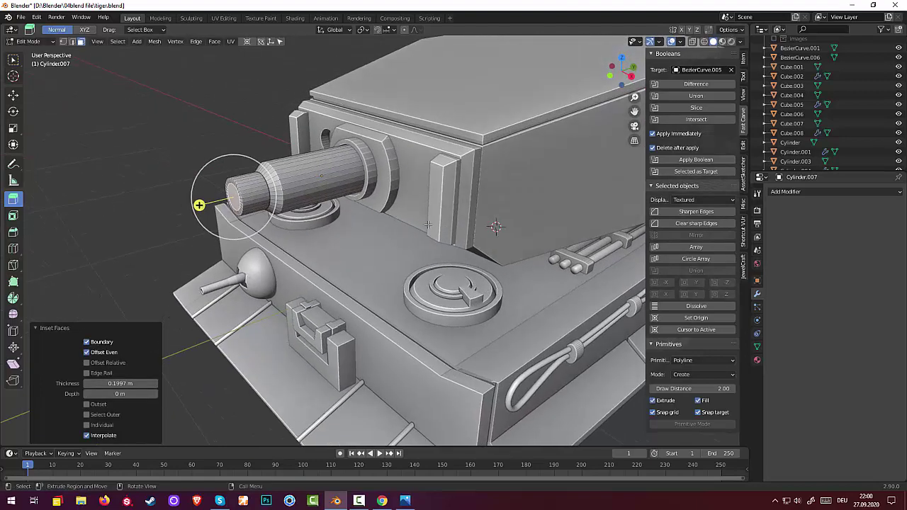
{"action": "key", "text": "g"}
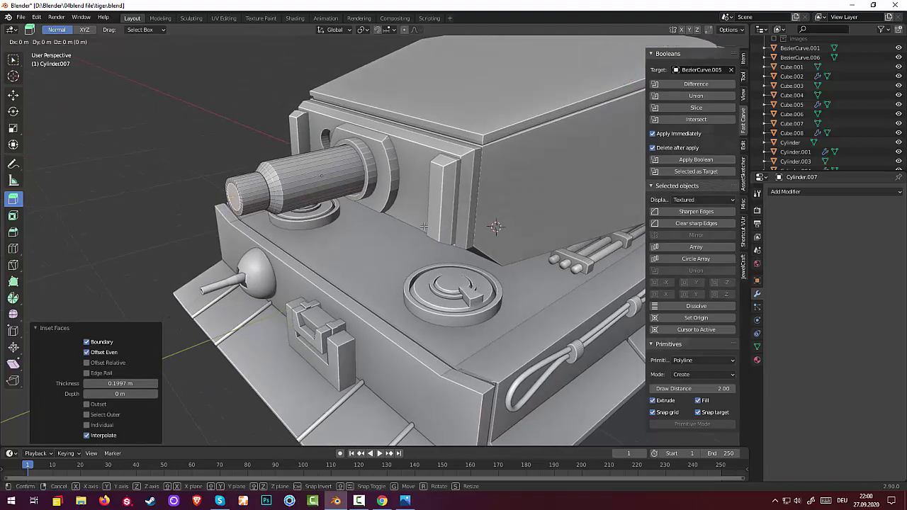
{"action": "key", "text": "y"}
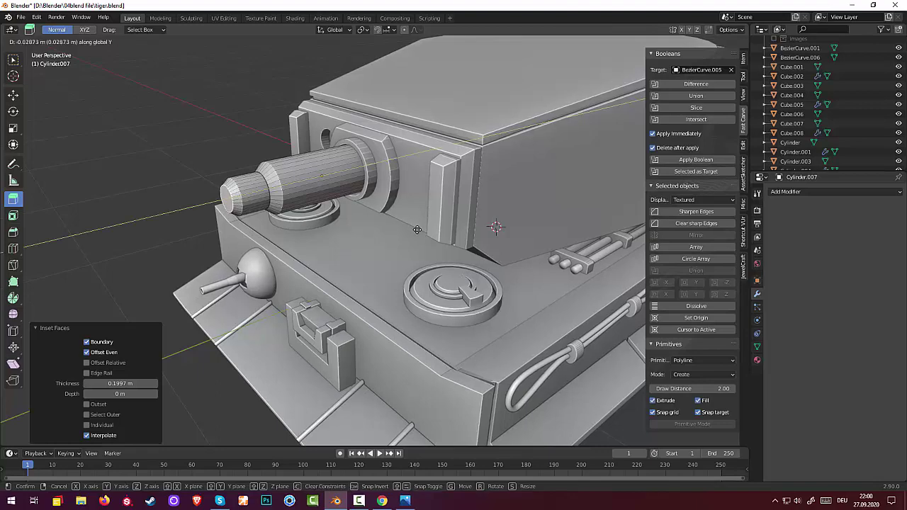
{"action": "left_click", "coordinate": [416, 229]}
{"action": "scroll", "coordinate": [421, 234], "scroll_direction": "down", "scroll_amount": 3}
{"action": "mouse_move", "coordinate": [416, 229]}
{"action": "middle_mouse_down"}
{"action": "mouse_move", "coordinate": [421, 234]}
{"action": "mouse_move", "coordinate": [385, 222]}
{"action": "middle_mouse_up"}
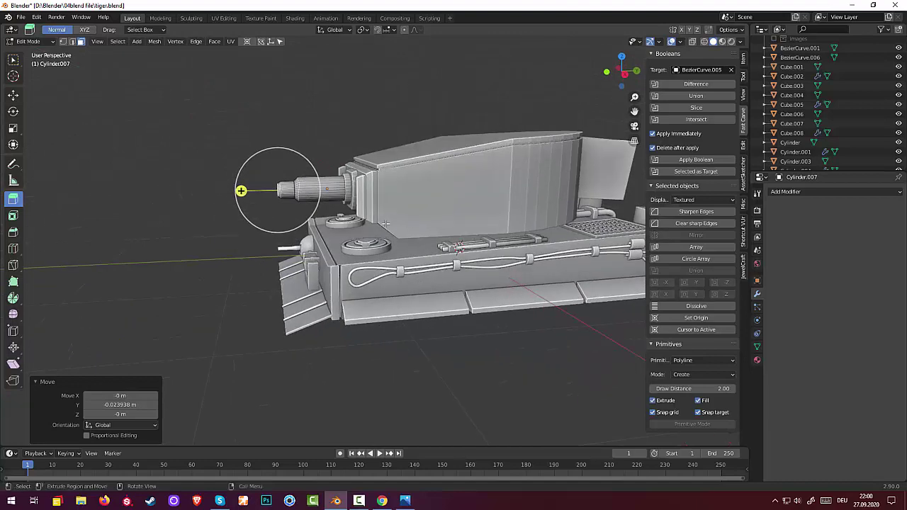
- Extrude the inner face 0.59456 m forward into the long slim barrel
{"action": "left_click", "coordinate": [12, 59]}
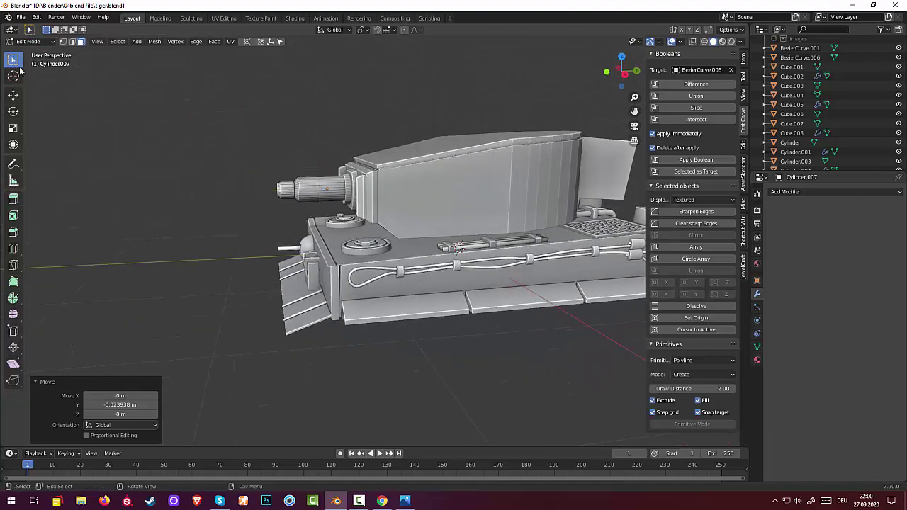
{"action": "mouse_move", "coordinate": [355, 205]}
{"action": "middle_mouse_down"}
{"action": "mouse_move", "coordinate": [374, 205]}
{"action": "mouse_move", "coordinate": [321, 257]}
{"action": "middle_mouse_up"}
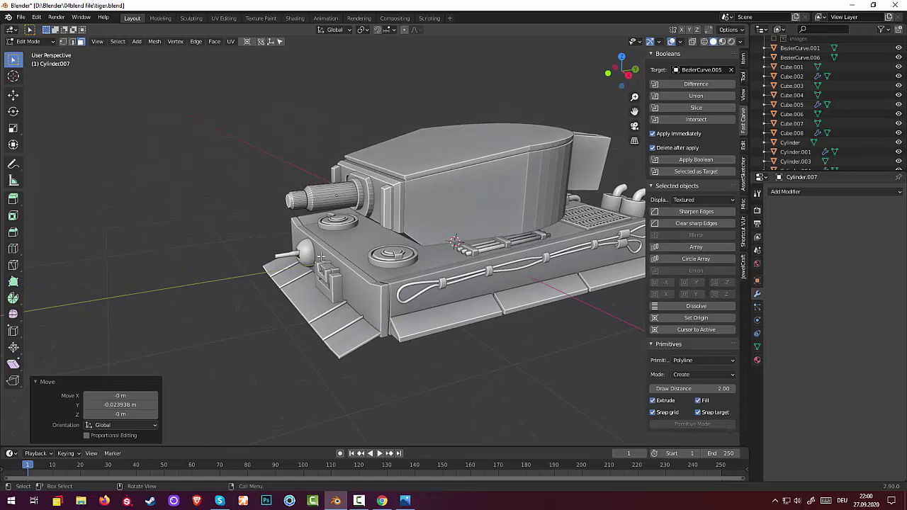
{"action": "key", "text": "e"}
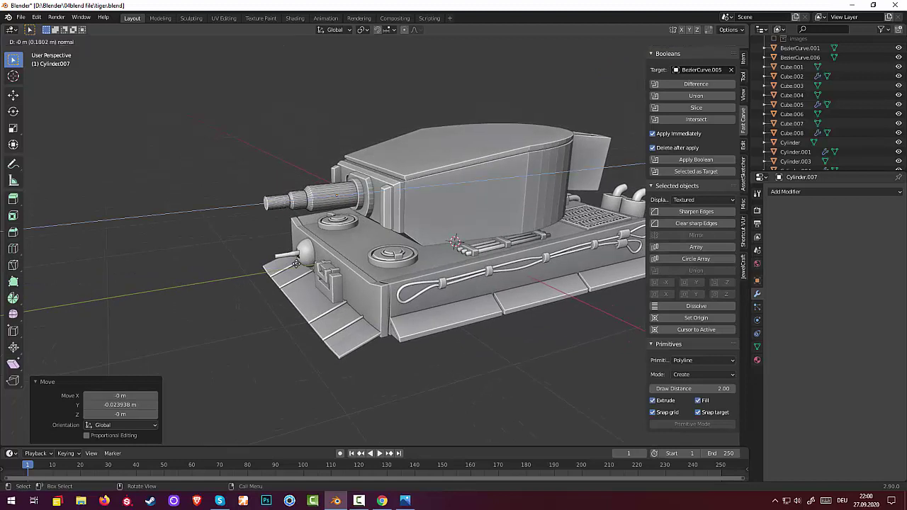
{"action": "left_click", "coordinate": [243, 273]}
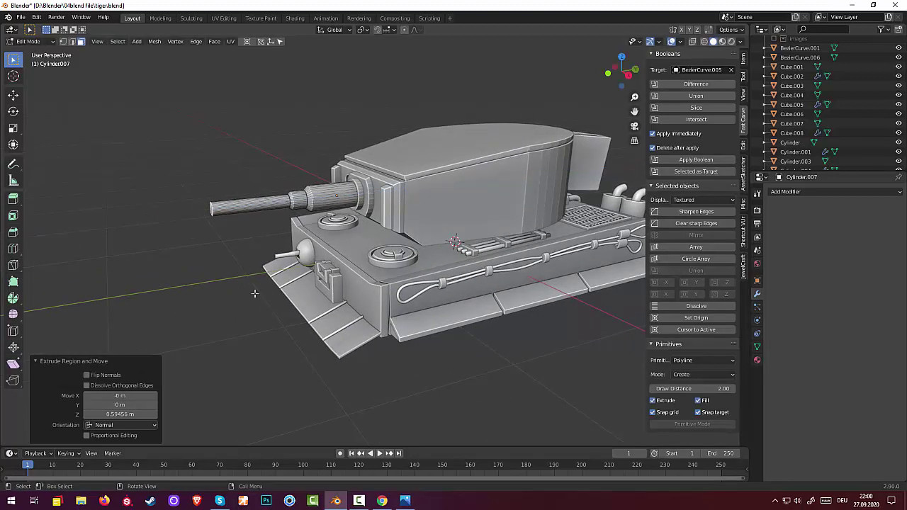
{"action": "left_click", "coordinate": [396, 503]}
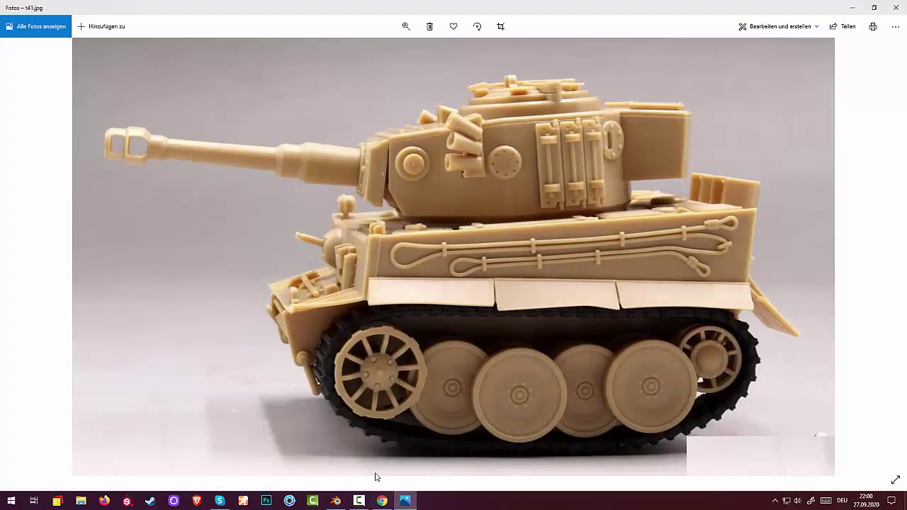
{"action": "left_click", "coordinate": [405, 501]}
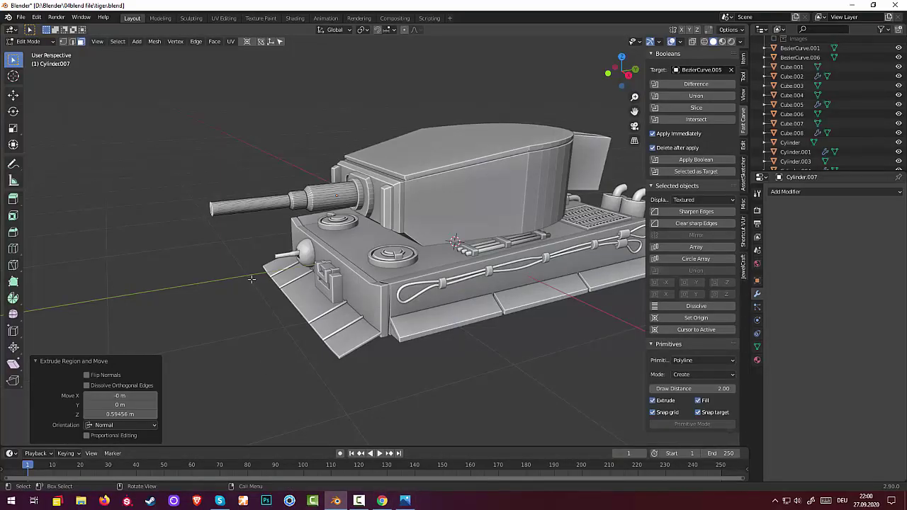
{"action": "middle_click_drag", "start_coordinate": [252, 279], "coordinate": [322, 279]}
{"action": "left_click", "coordinate": [404, 501]}
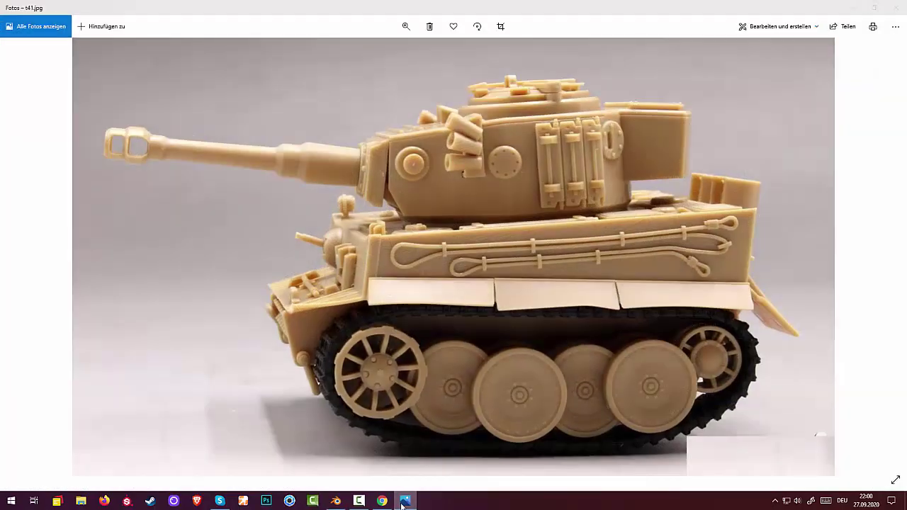
{"action": "left_click", "coordinate": [405, 501]}
- Shrink the barrel's end face to 0.847 and zoom in on the gun barrel
{"action": "middle_click_drag", "start_coordinate": [271, 267], "coordinate": [287, 267]}
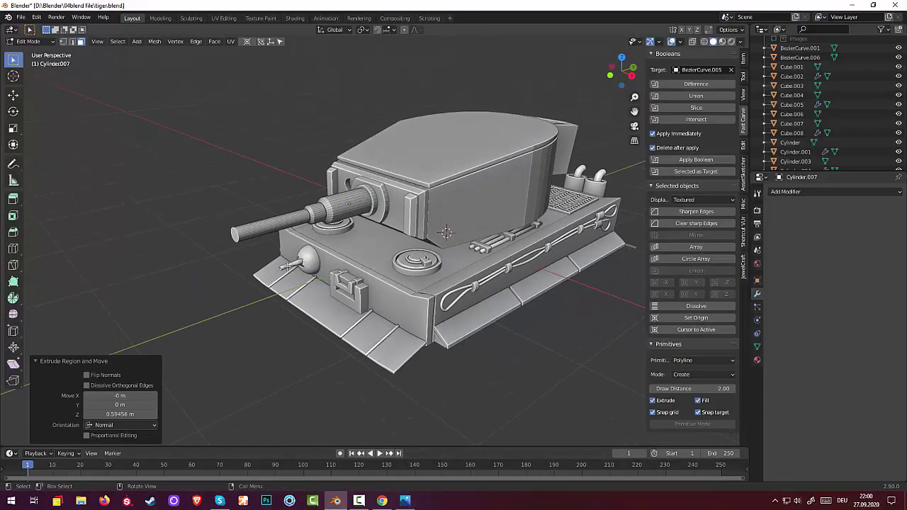
{"action": "key", "text": "s"}
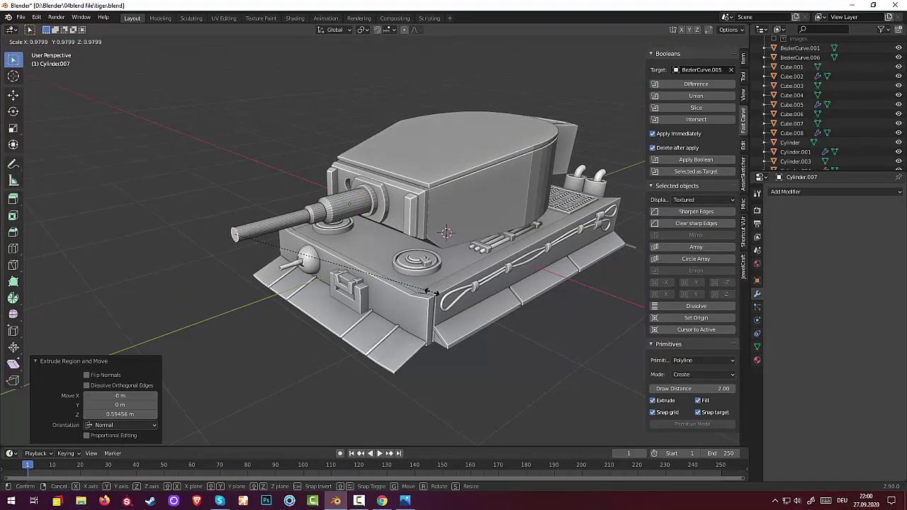
{"action": "left_click", "coordinate": [404, 288]}
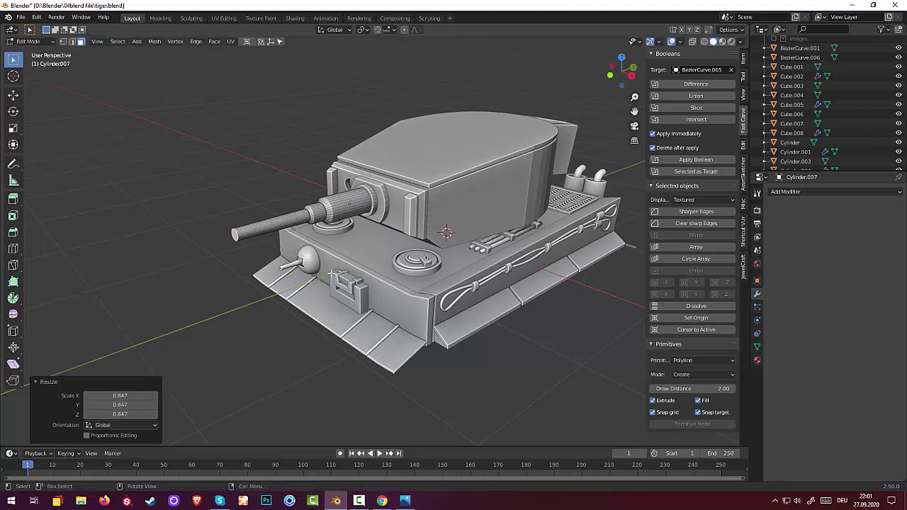
{"action": "scroll", "coordinate": [331, 273], "scroll_direction": "up", "scroll_amount": 2}
{"action": "scroll", "coordinate": [331, 273], "scroll_direction": "up", "scroll_amount": 1}
{"action": "middle_click_drag", "start_coordinate": [331, 273], "coordinate": [310, 277]}
{"action": "scroll", "coordinate": [256, 259], "scroll_direction": "up", "scroll_amount": 2}
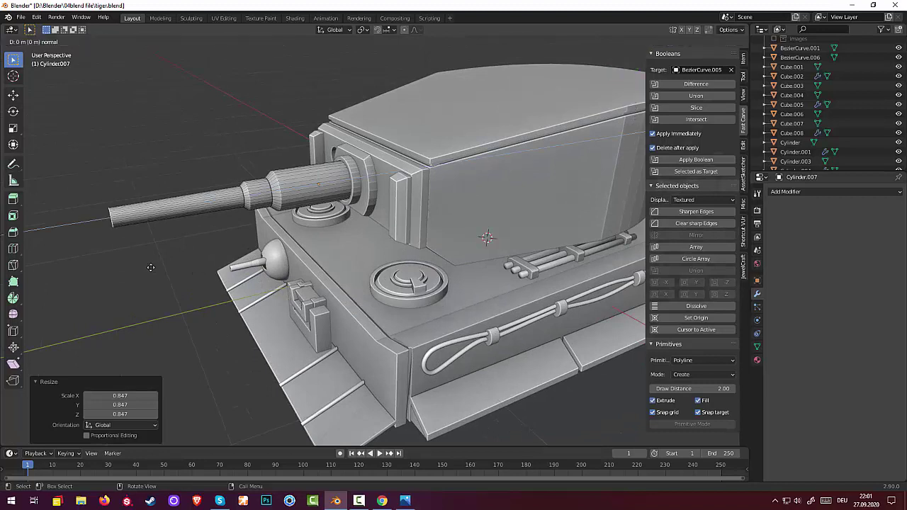
- Extrude the barrel end slightly and widen the tip to 1.197, checking the reference photo
{"action": "key", "text": "e"}
{"action": "left_click", "coordinate": [148, 268]}
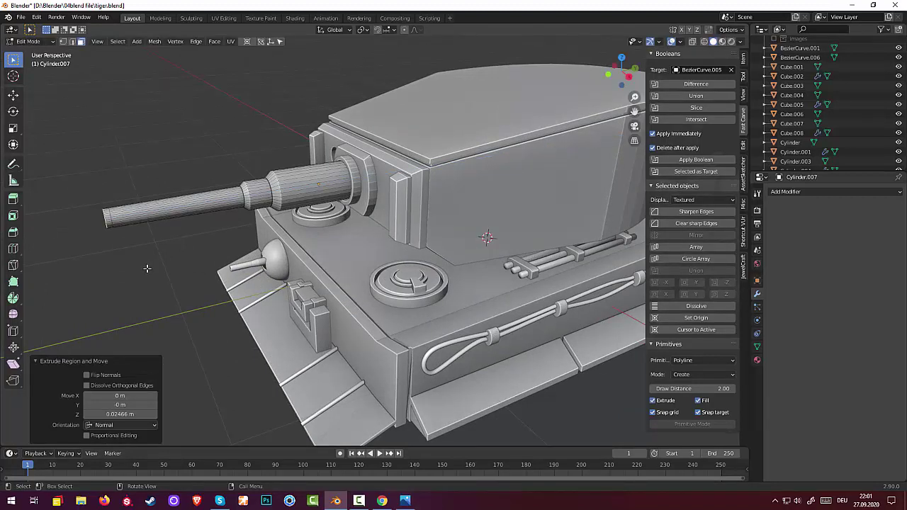
{"action": "key", "text": "s"}
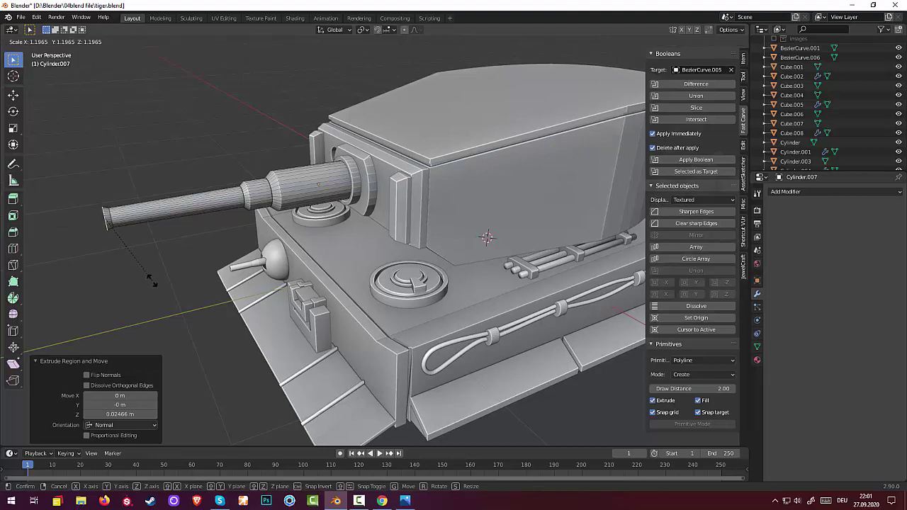
{"action": "left_click", "coordinate": [151, 280]}
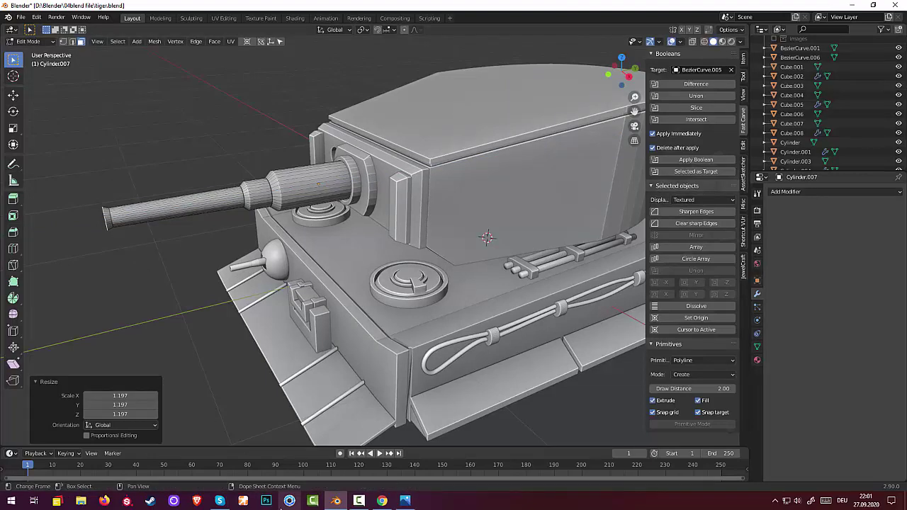
{"action": "left_click", "coordinate": [405, 501]}
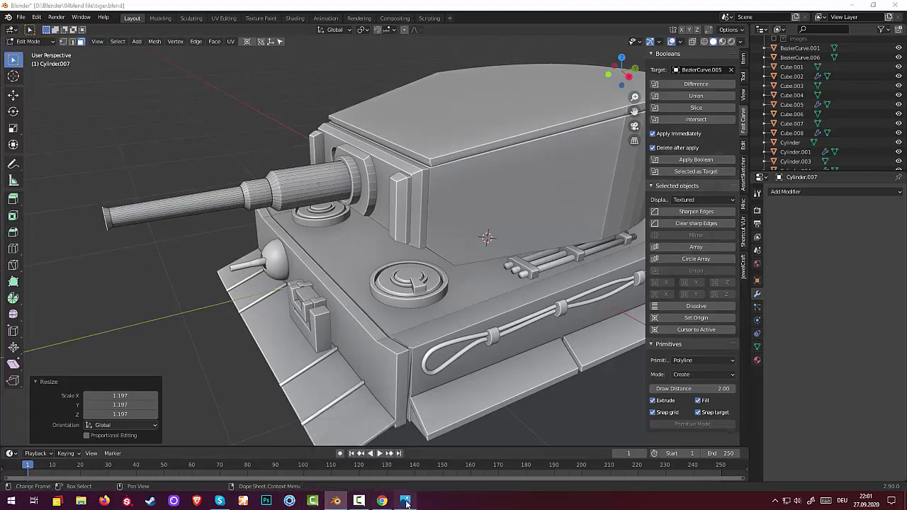
{"action": "left_click", "coordinate": [405, 501]}
{"action": "left_click", "coordinate": [405, 501]}
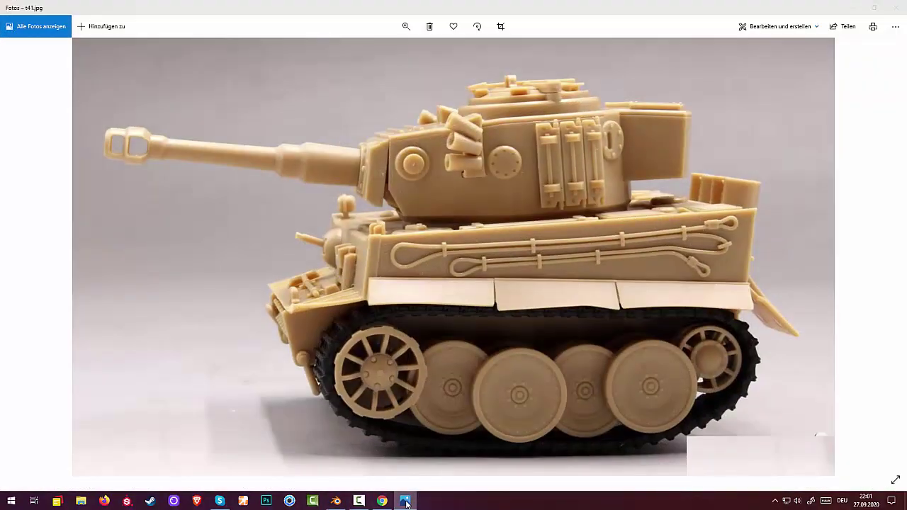
{"action": "left_click", "coordinate": [405, 500]}
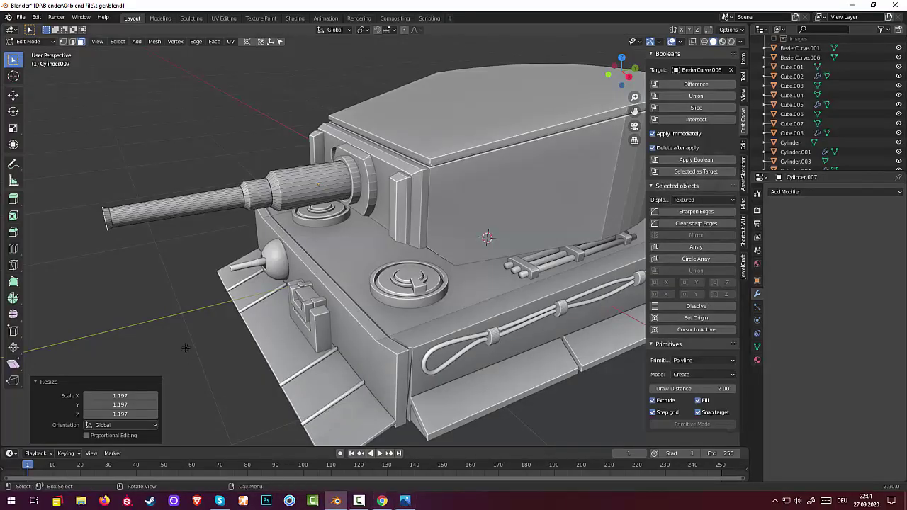
- Extrude the widened tip outward and compare it with the reference photo
{"action": "key", "text": "e"}
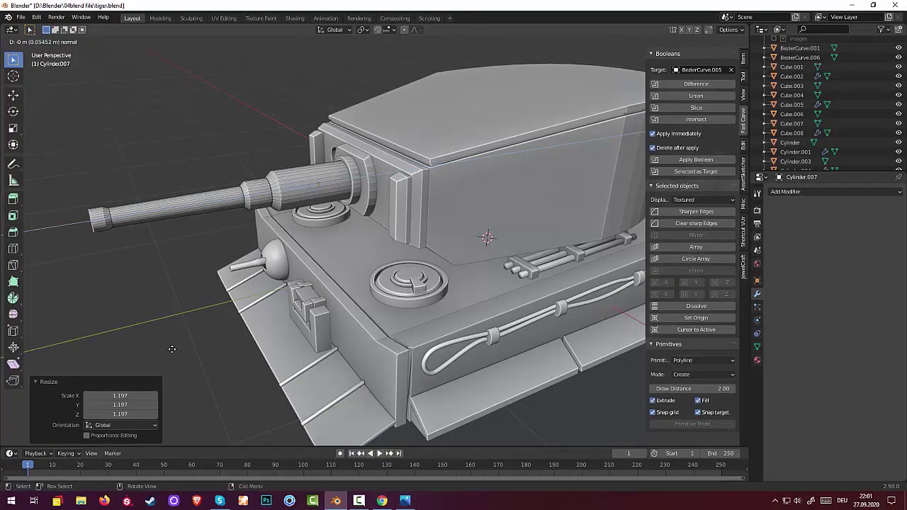
{"action": "left_click", "coordinate": [172, 349]}
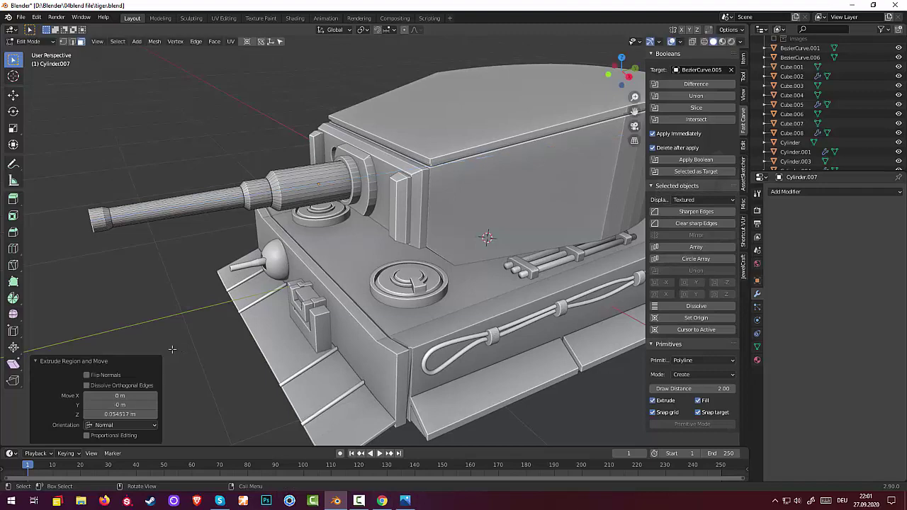
{"action": "left_click", "coordinate": [406, 502]}
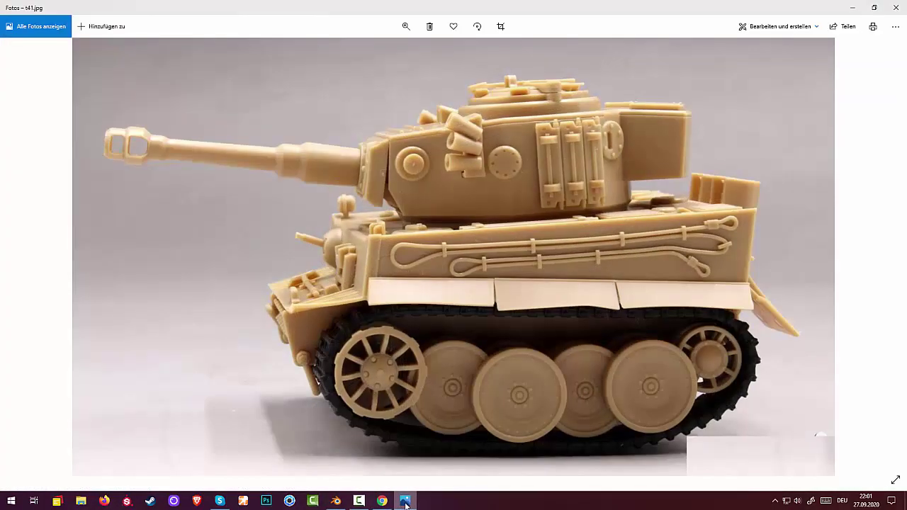
{"action": "left_click", "coordinate": [405, 502]}
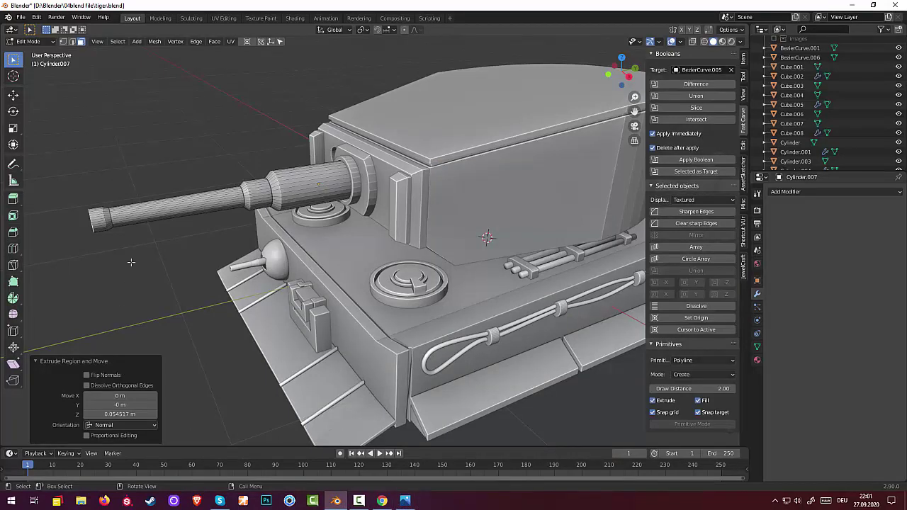
- Extend the barrel tip slightly and enlarge its face, checking the reference photo
{"action": "key", "text": "e"}
{"action": "left_click", "coordinate": [182, 287]}
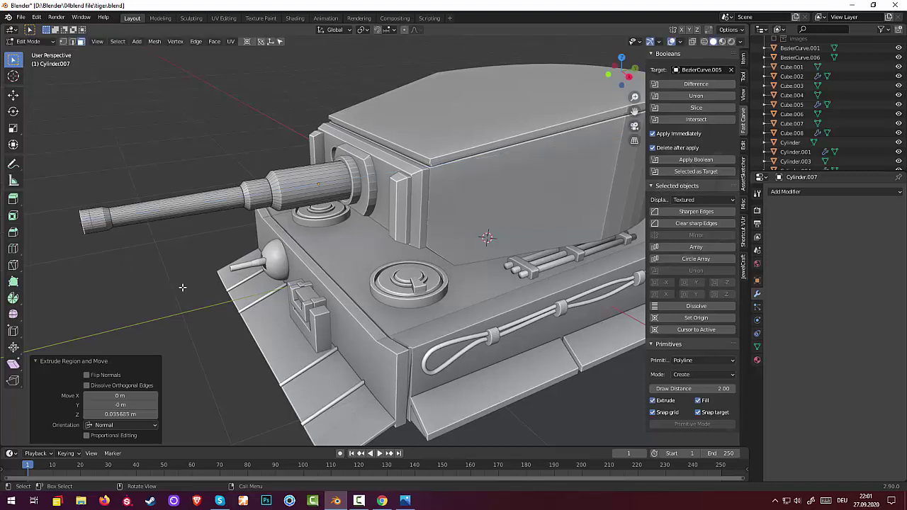
{"action": "key", "text": "s"}
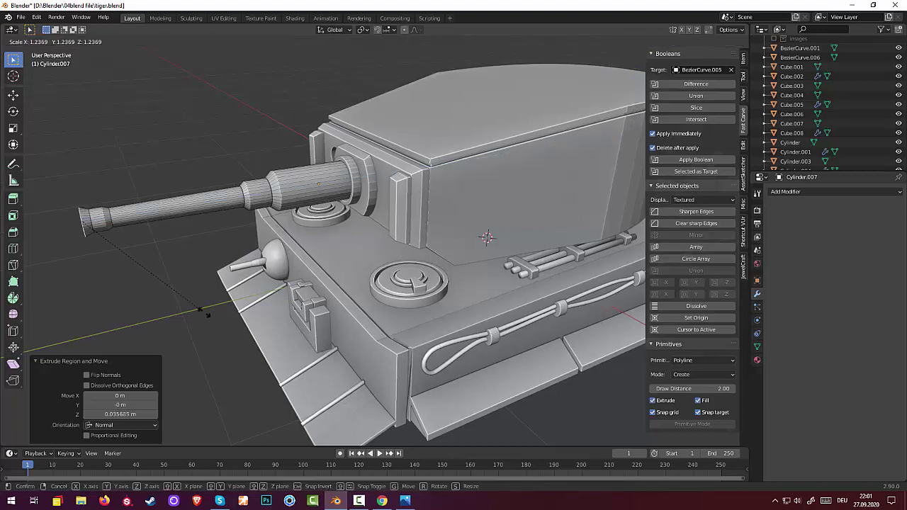
{"action": "left_click", "coordinate": [217, 323]}
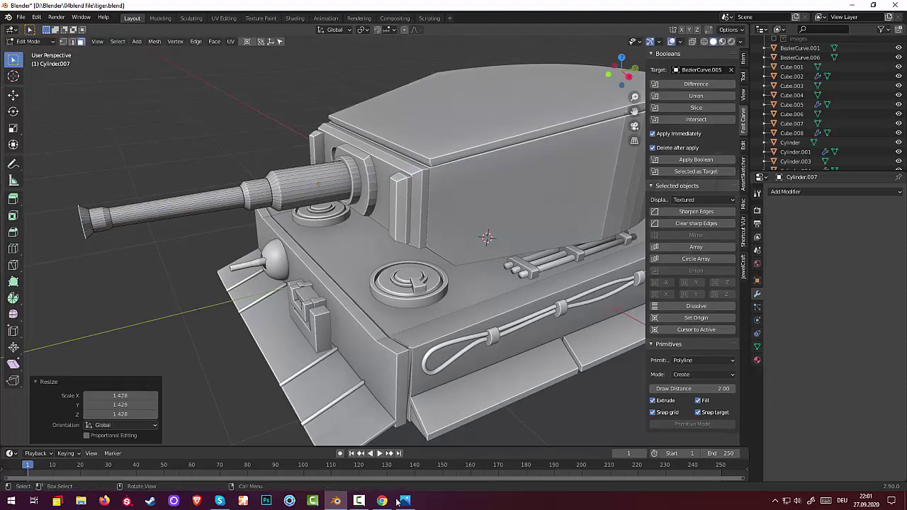
{"action": "left_click", "coordinate": [408, 502]}
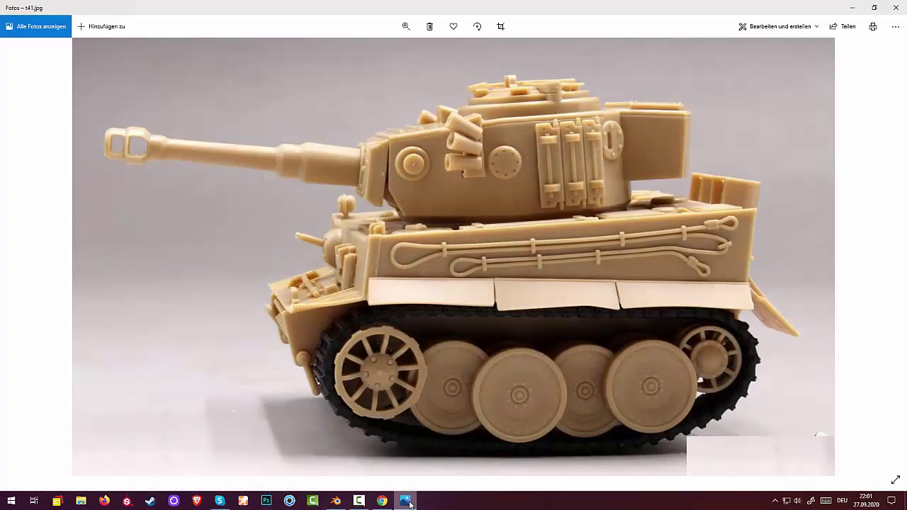
{"action": "left_click", "coordinate": [409, 503]}
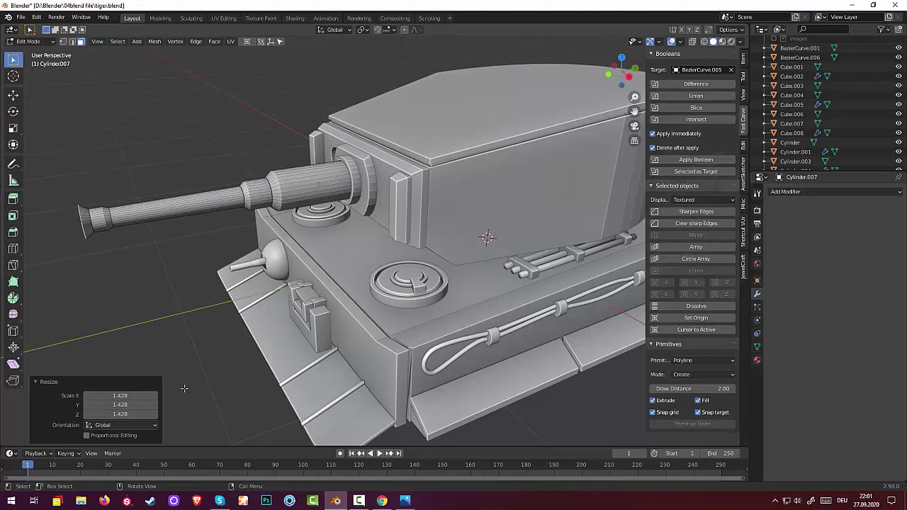
- Extrude the barrel tip outward again and review the reference photo
{"action": "key", "text": "e"}
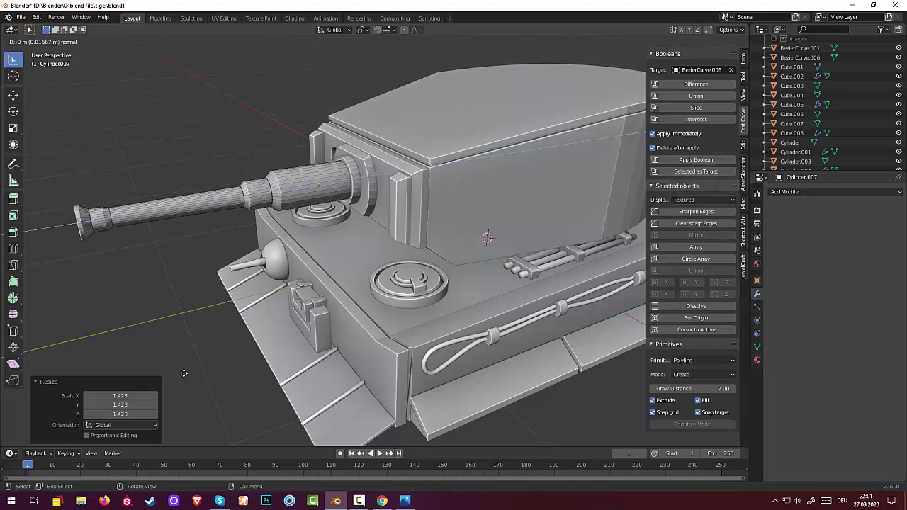
{"action": "left_click", "coordinate": [185, 387]}
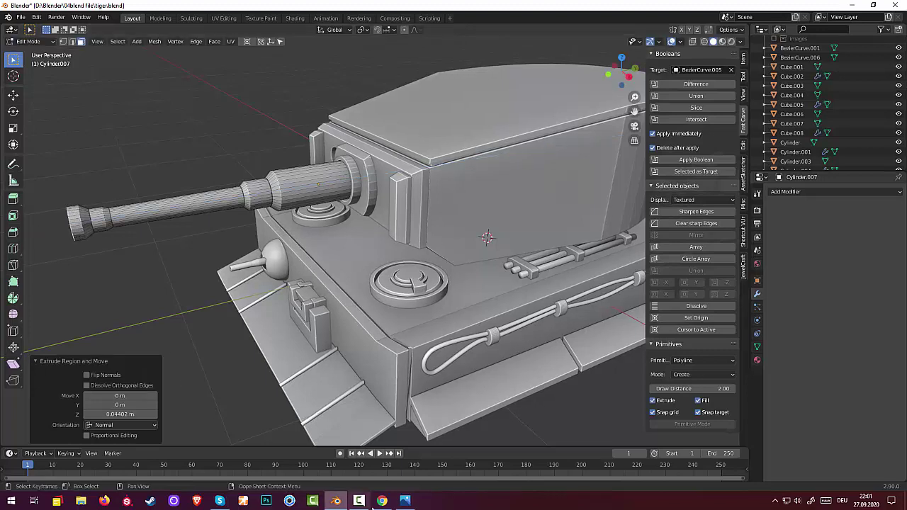
{"action": "left_click", "coordinate": [405, 503]}
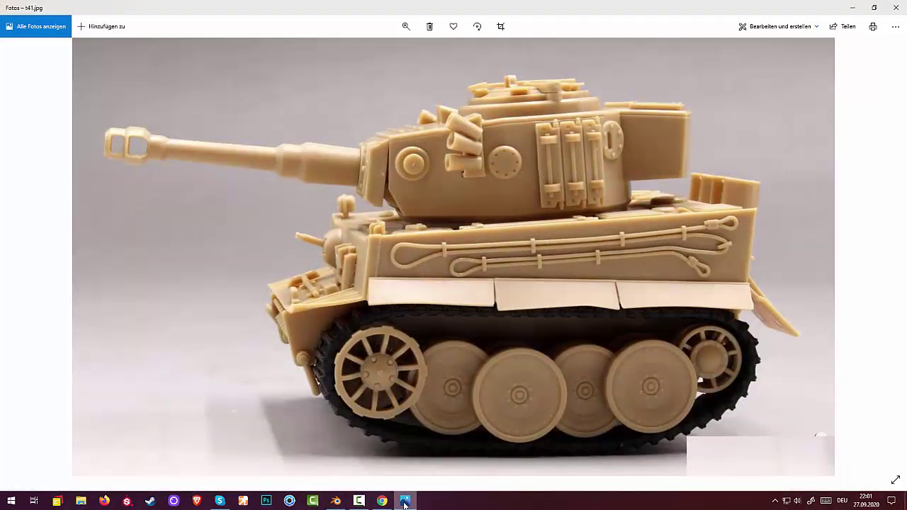
{"action": "left_click", "coordinate": [405, 502]}
{"action": "left_click", "coordinate": [406, 503]}
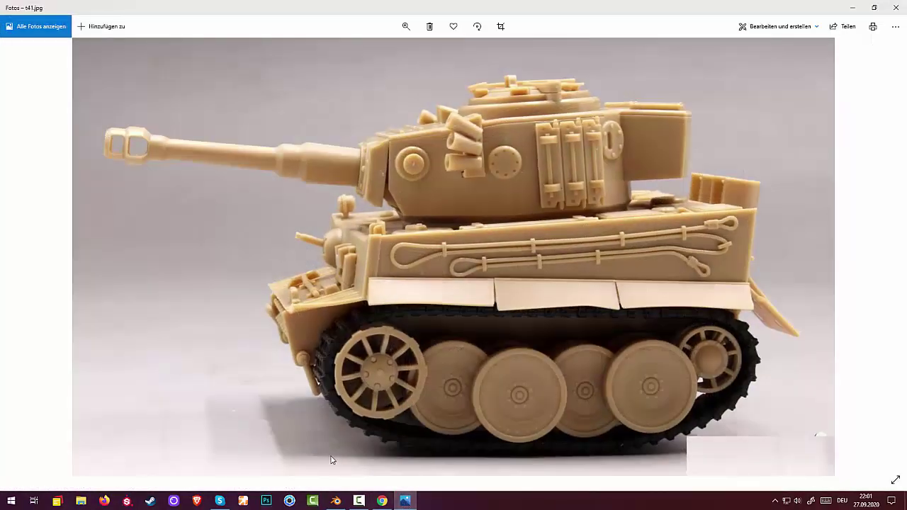
{"action": "left_click", "coordinate": [409, 506]}
{"action": "left_click", "coordinate": [409, 506]}
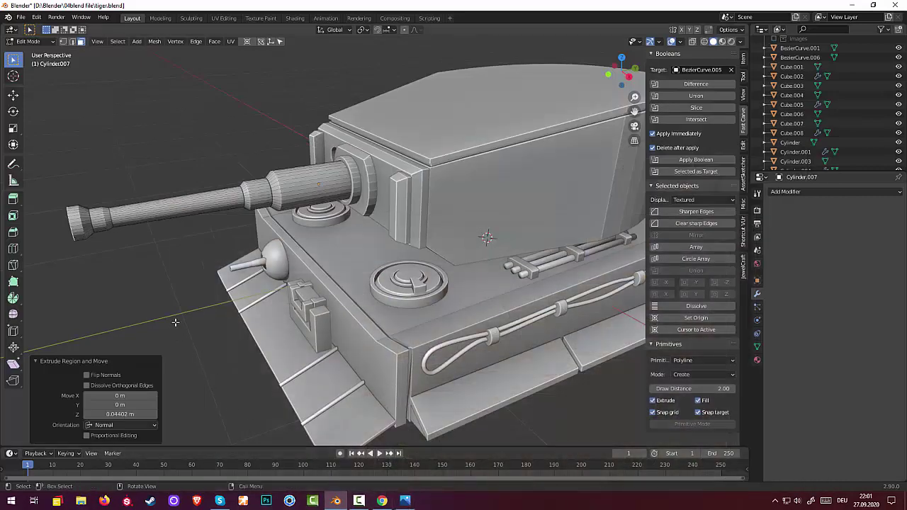
- Extend the tip slightly and narrow it to 0.870, checking the reference photo
{"action": "key", "text": "e"}
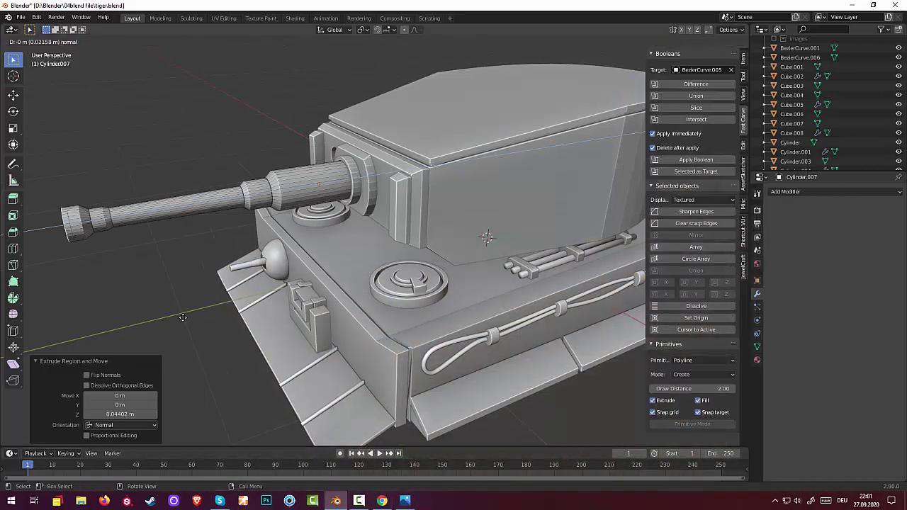
{"action": "left_click", "coordinate": [183, 317]}
{"action": "key", "text": "s"}
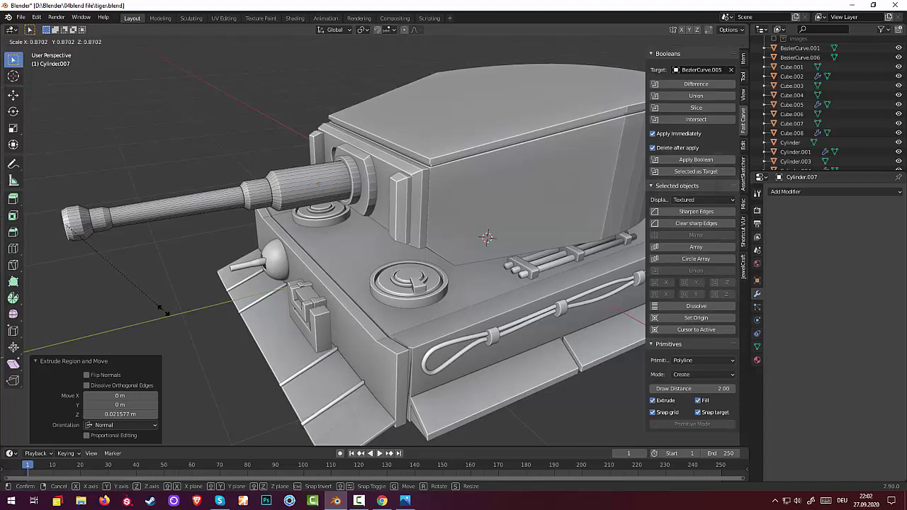
{"action": "left_click", "coordinate": [161, 311]}
{"action": "left_click", "coordinate": [403, 501]}
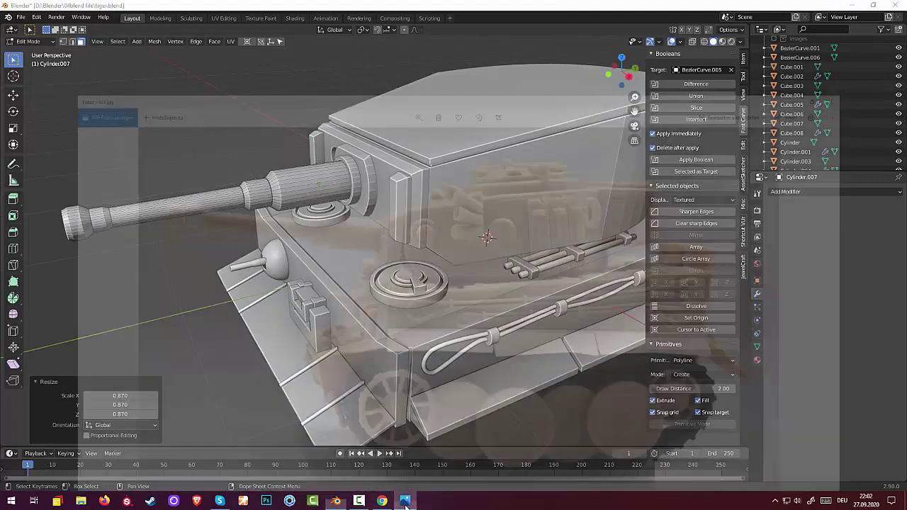
{"action": "left_click", "coordinate": [405, 502]}
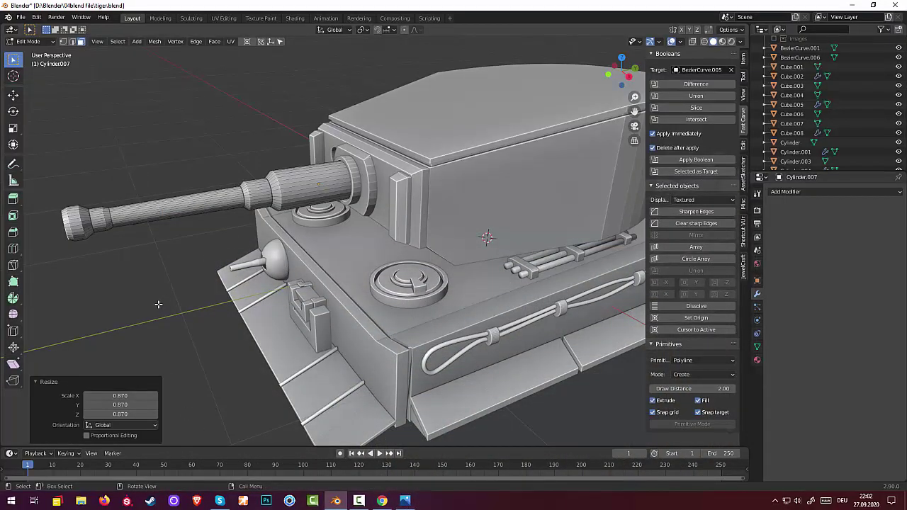
- Extend the muzzle end further out and compare it against the reference photo
{"action": "key", "text": "e"}
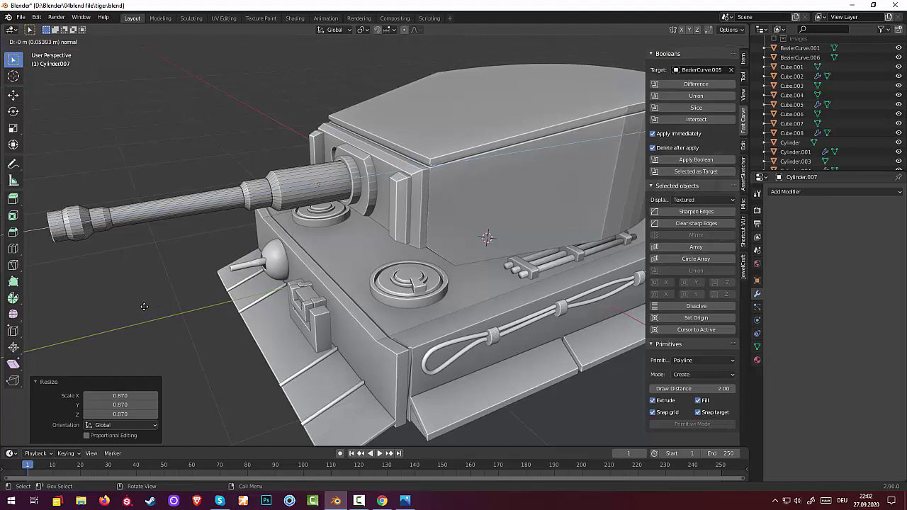
{"action": "left_click", "coordinate": [147, 312]}
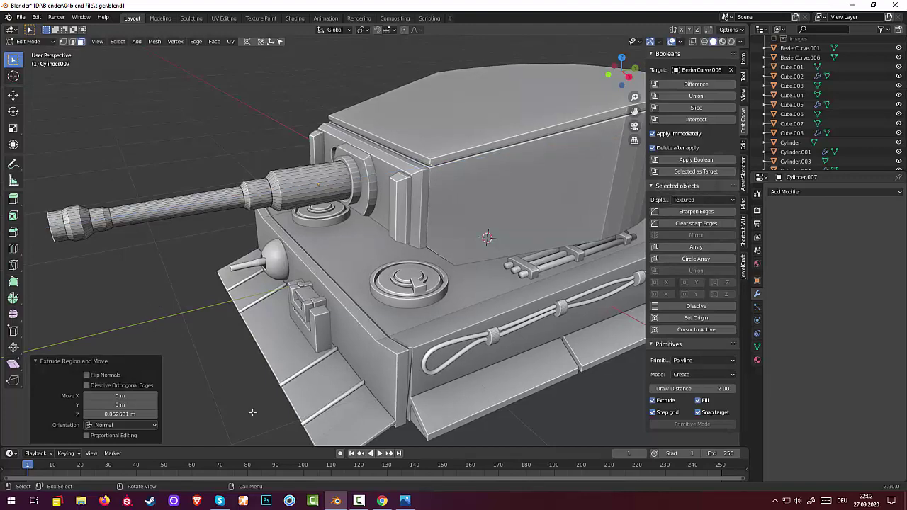
{"action": "left_click", "coordinate": [409, 503]}
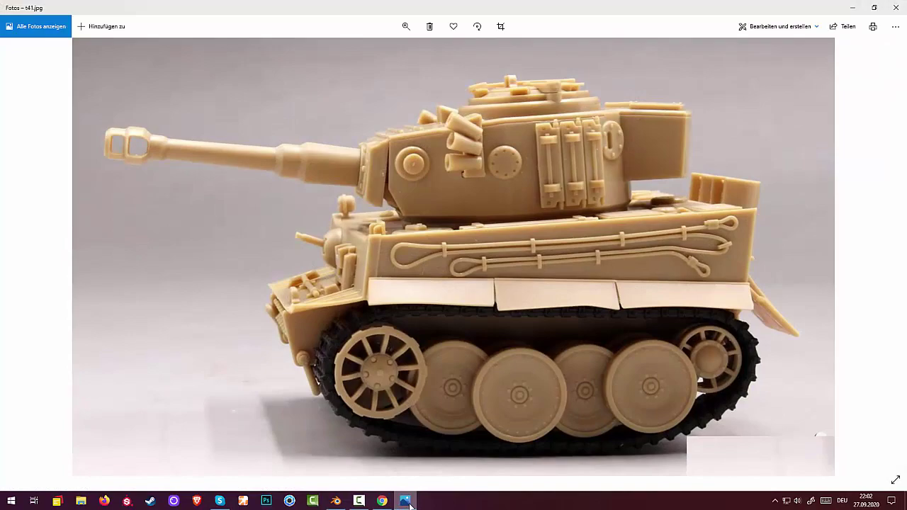
{"action": "left_click", "coordinate": [409, 503]}
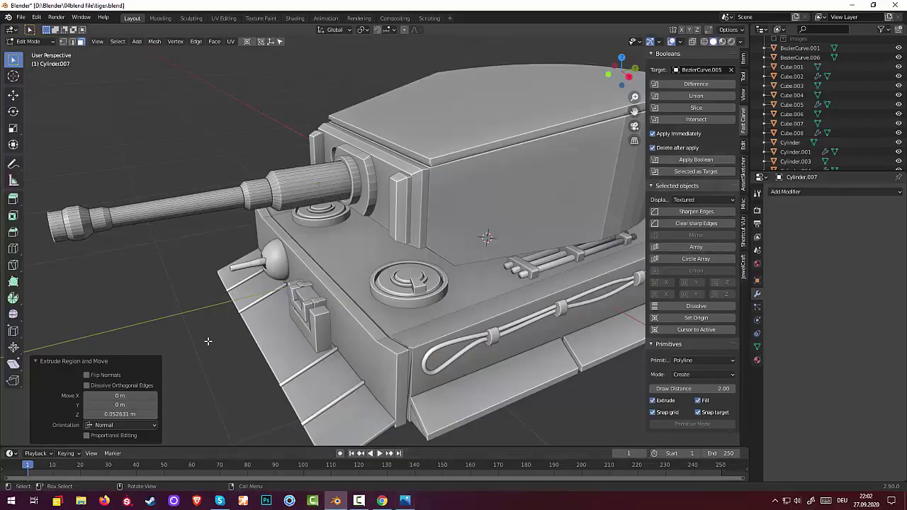
- Add a short final extrusion and shrink the muzzle face to 0.747
{"action": "key", "text": "e"}
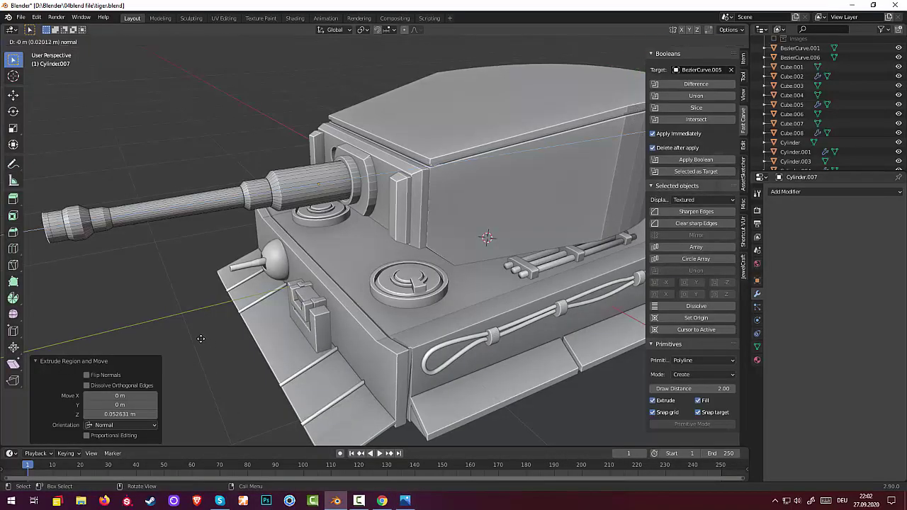
{"action": "left_click", "coordinate": [201, 338]}
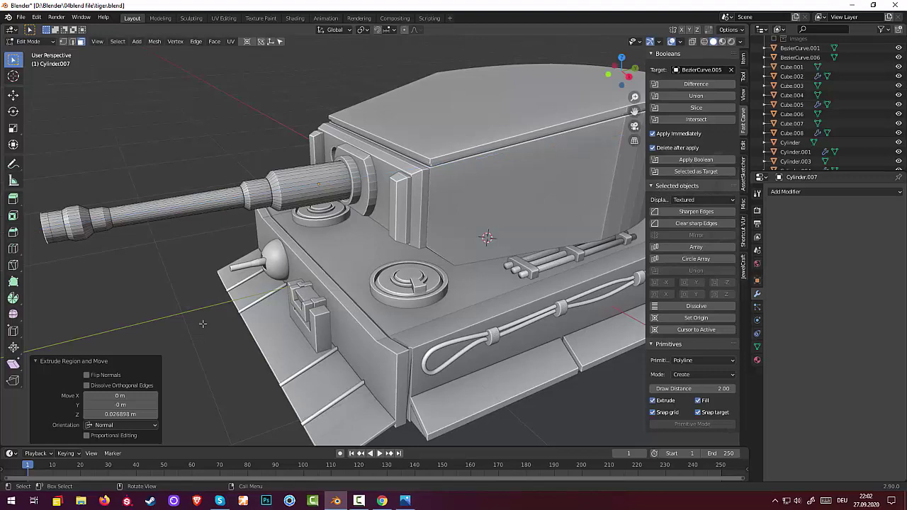
{"action": "key", "text": "s"}
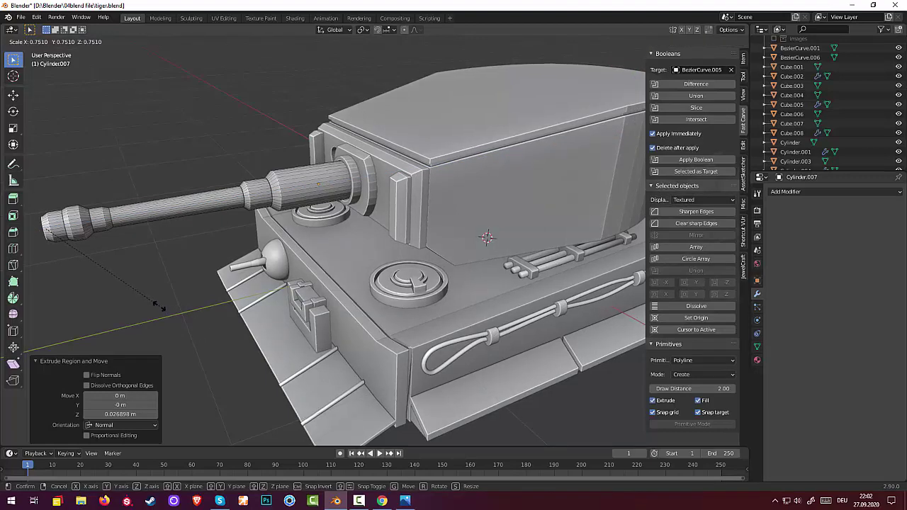
{"action": "left_click", "coordinate": [169, 305]}
{"action": "mouse_move", "coordinate": [179, 295]}
{"action": "middle_mouse_down"}
{"action": "mouse_move", "coordinate": [252, 285]}
{"action": "mouse_move", "coordinate": [239, 277]}
{"action": "mouse_move", "coordinate": [273, 306]}
{"action": "middle_mouse_up"}
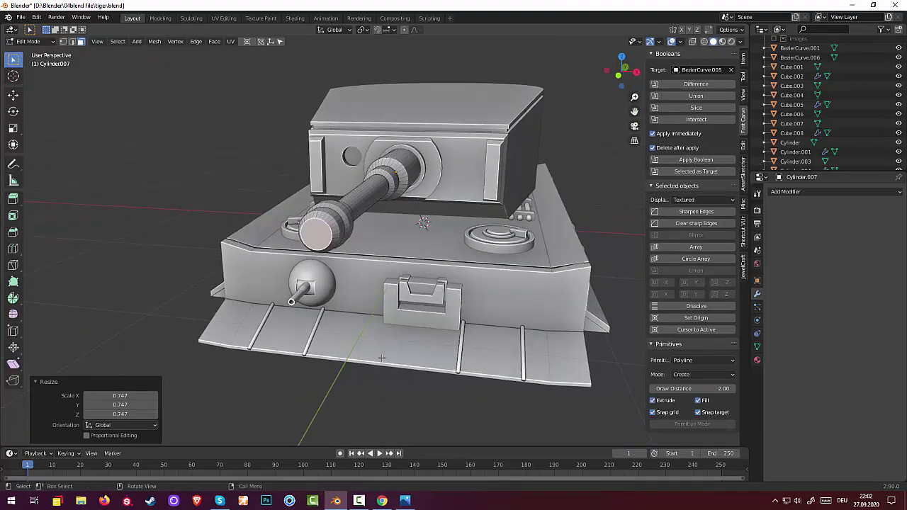
- Inset the muzzle face by 0.1378 m and extrude the inner face back into the barrel
{"action": "key", "text": "i"}
{"action": "left_click", "coordinate": [384, 333]}
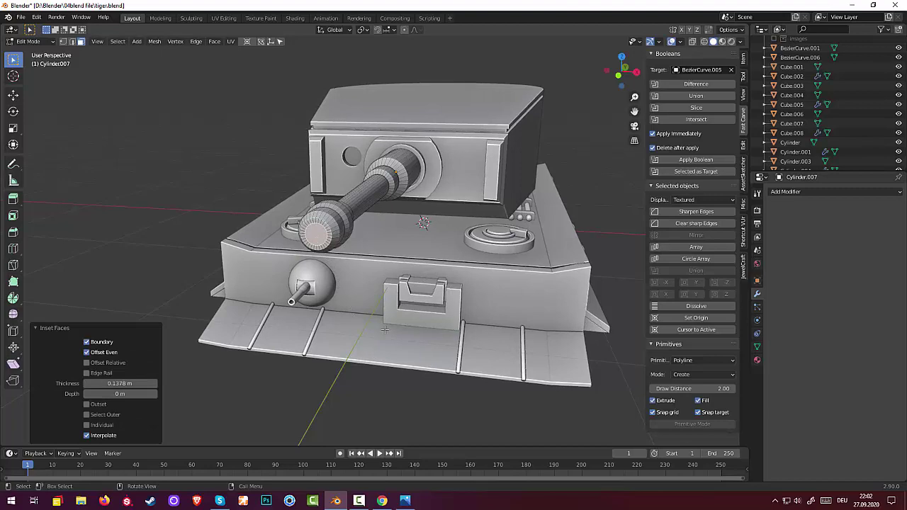
{"action": "middle_click_drag", "start_coordinate": [385, 329], "coordinate": [338, 311]}
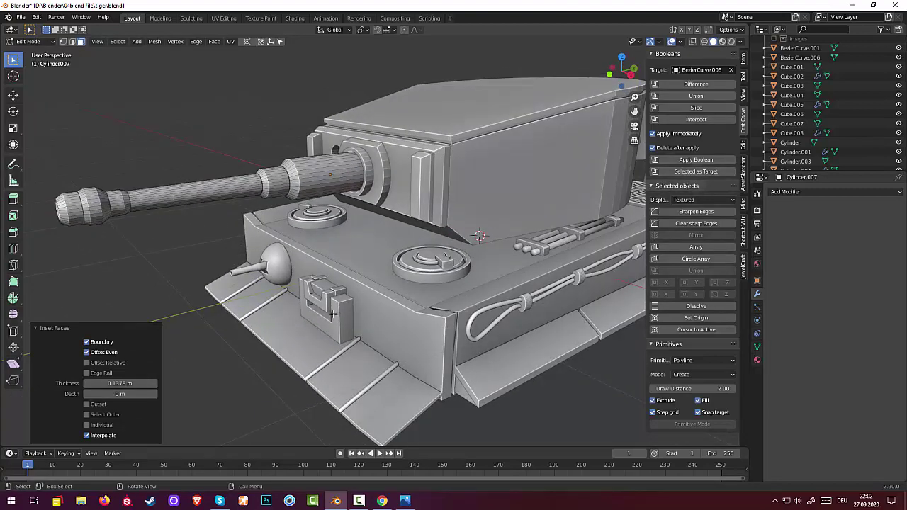
{"action": "key", "text": "e"}
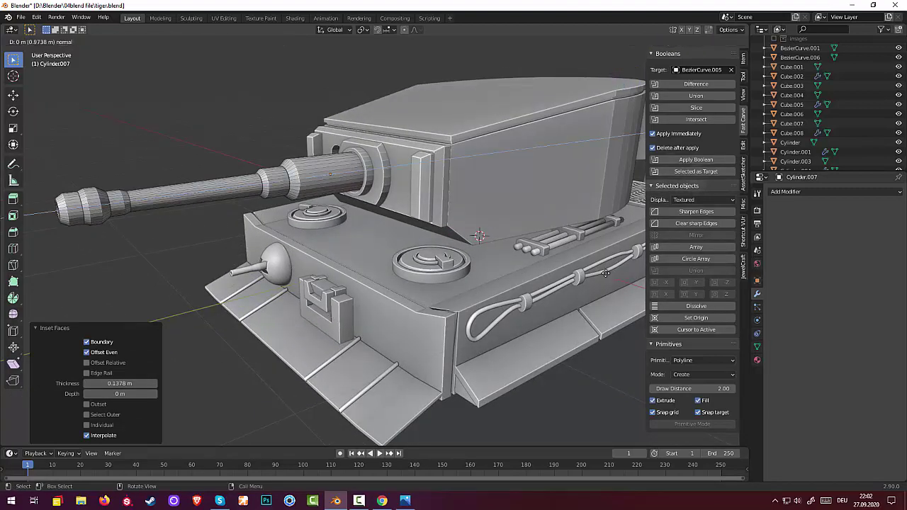
{"action": "left_click", "coordinate": [634, 270]}
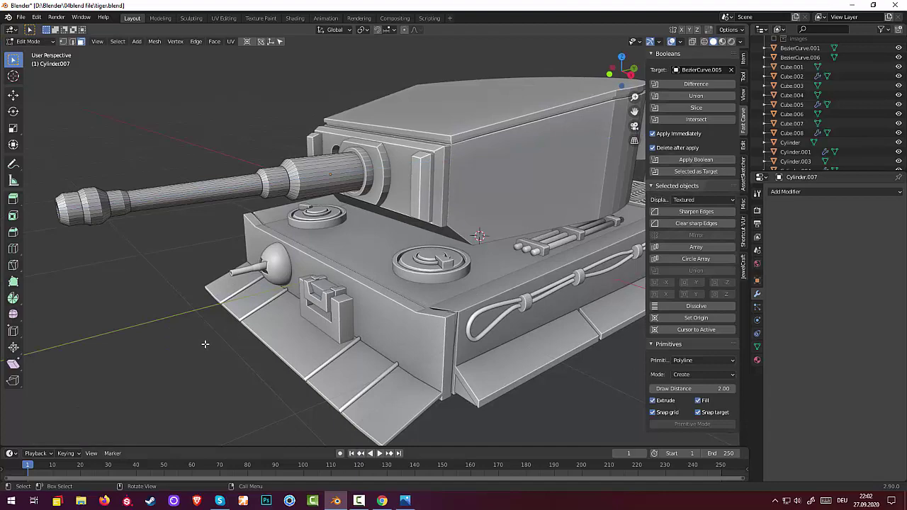
{"action": "mouse_move", "coordinate": [211, 334]}
{"action": "middle_mouse_down"}
{"action": "mouse_move", "coordinate": [287, 339]}
{"action": "mouse_move", "coordinate": [196, 338]}
{"action": "middle_mouse_up"}
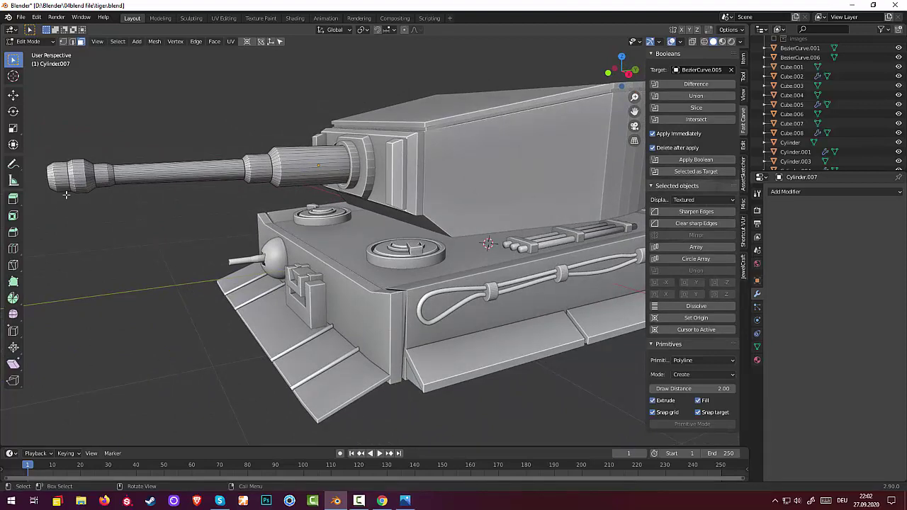
{"action": "scroll", "coordinate": [68, 193], "scroll_direction": "up", "scroll_amount": 1}
{"action": "scroll", "coordinate": [69, 193], "scroll_direction": "up", "scroll_amount": 1}
{"action": "scroll", "coordinate": [110, 196], "scroll_direction": "up", "scroll_amount": 1}
{"action": "middle_click_drag", "start_coordinate": [110, 195], "coordinate": [310, 243]}
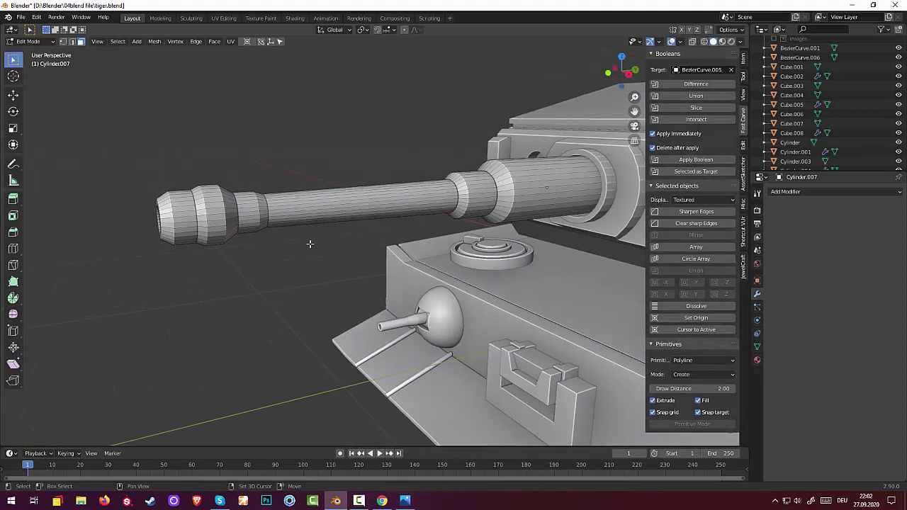
- In right side view, nudge the muzzle edges about 1 cm along the barrel's Y axis
{"action": "key", "text": "KP_3"}
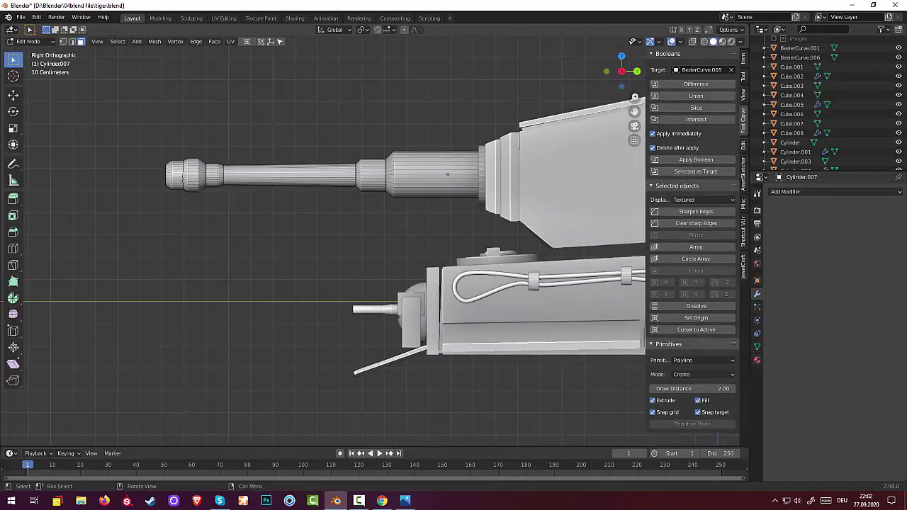
{"action": "left_click", "coordinate": [72, 42]}
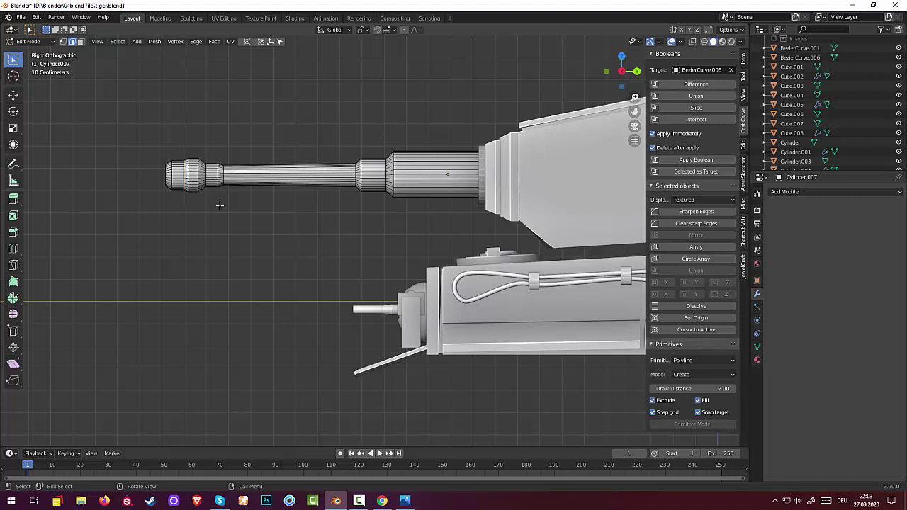
{"action": "key", "text": "g"}
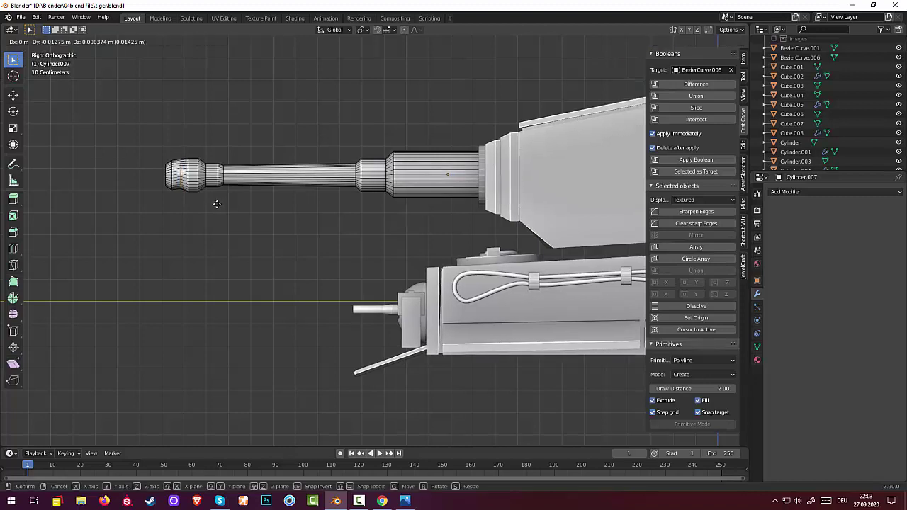
{"action": "key", "text": "y"}
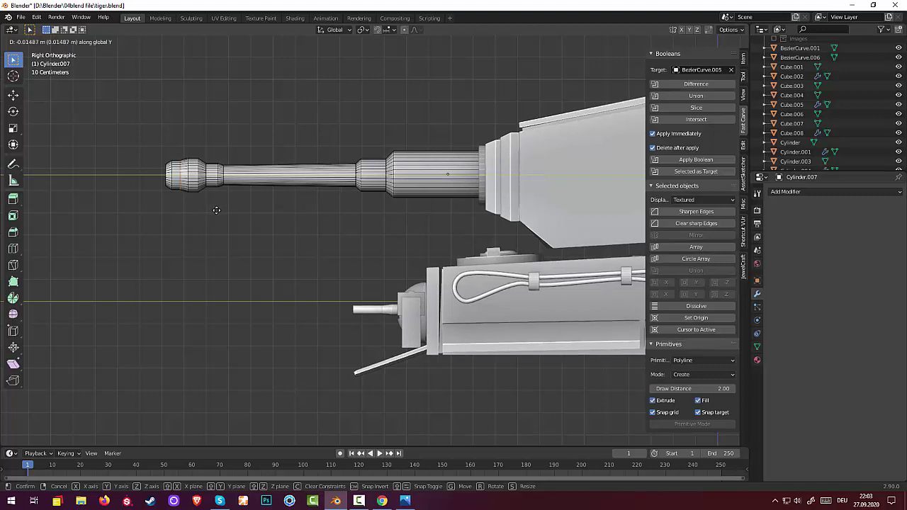
{"action": "left_click", "coordinate": [217, 211]}
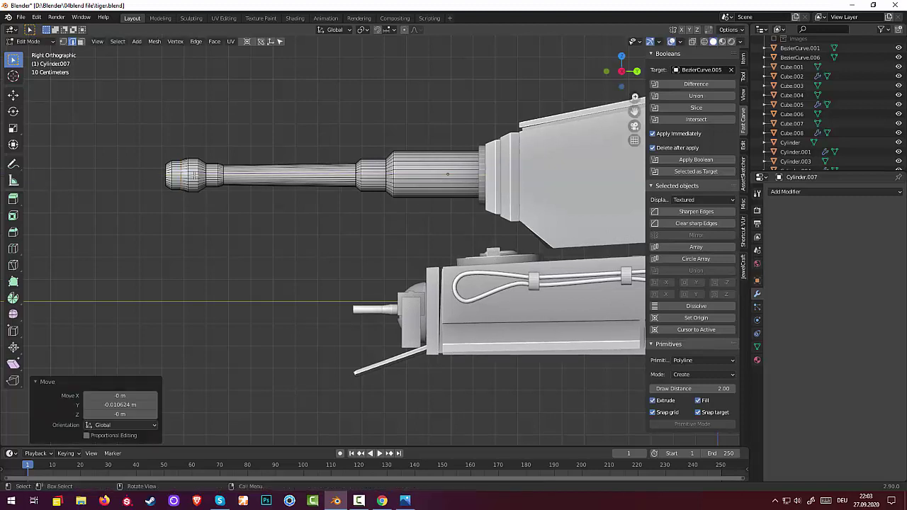
{"action": "left_click", "coordinate": [200, 201]}
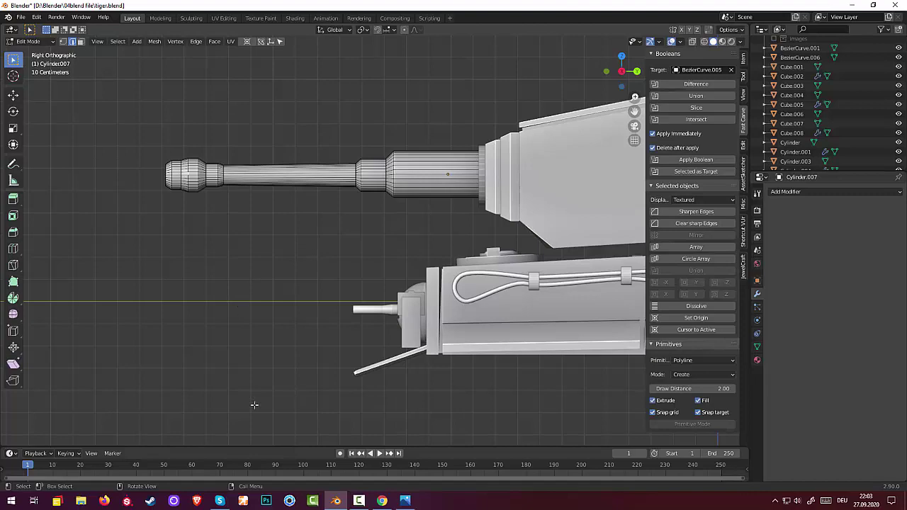
- Check the reference photo, reframe the barrel, and turn on X-ray see-through
{"action": "left_click", "coordinate": [406, 502]}
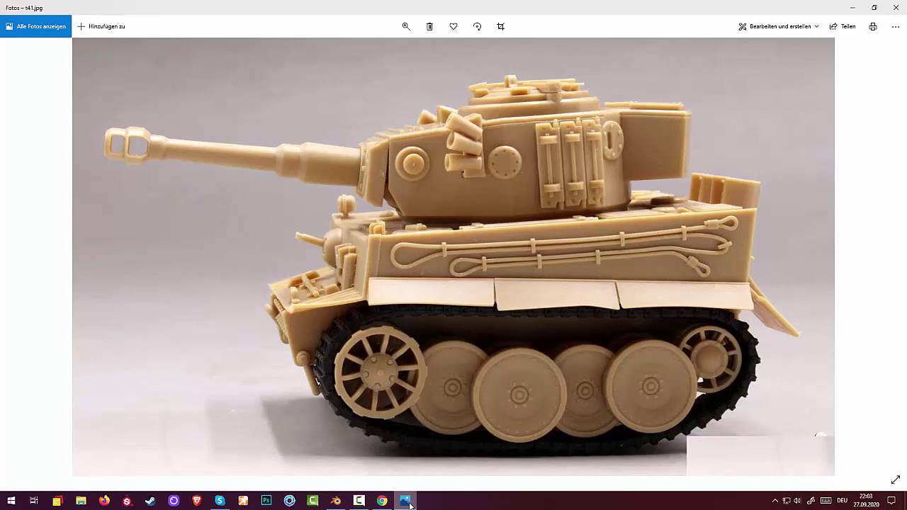
{"action": "left_click", "coordinate": [408, 503]}
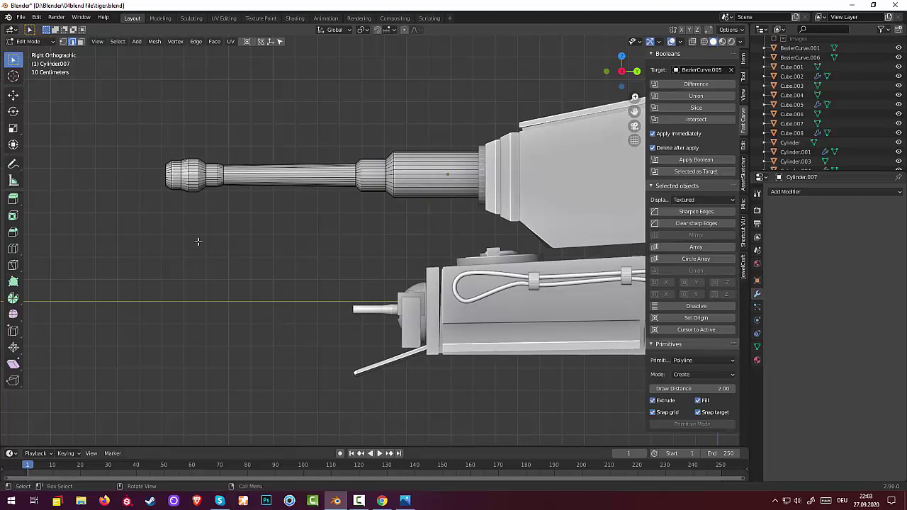
{"action": "scroll", "coordinate": [198, 242], "scroll_direction": "down", "scroll_amount": 3}
{"action": "scroll", "coordinate": [202, 245], "scroll_direction": "down", "scroll_amount": 1}
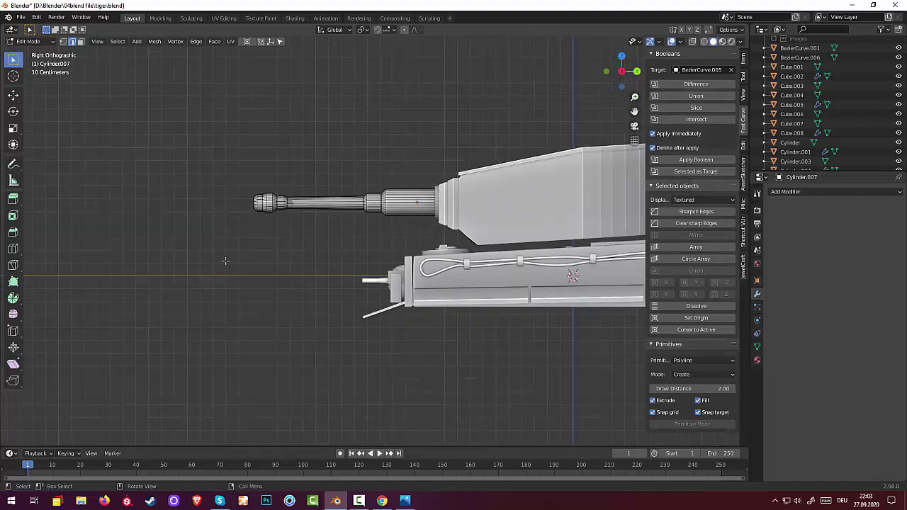
{"action": "scroll", "coordinate": [227, 256], "scroll_direction": "up", "scroll_amount": 1}
{"action": "scroll", "coordinate": [234, 245], "scroll_direction": "up", "scroll_amount": 2}
{"action": "middle_click_drag", "start_coordinate": [240, 229], "coordinate": [241, 192]}
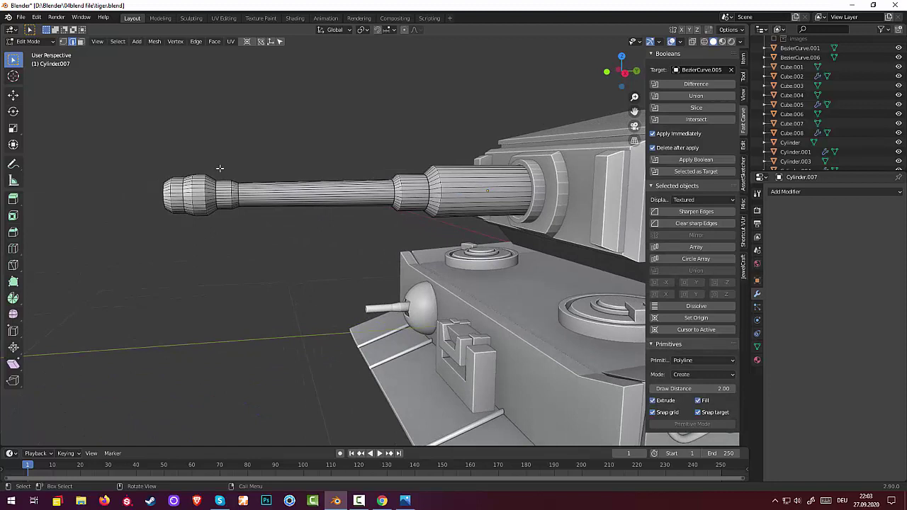
{"action": "middle_click_drag", "start_coordinate": [220, 168], "coordinate": [230, 167]}
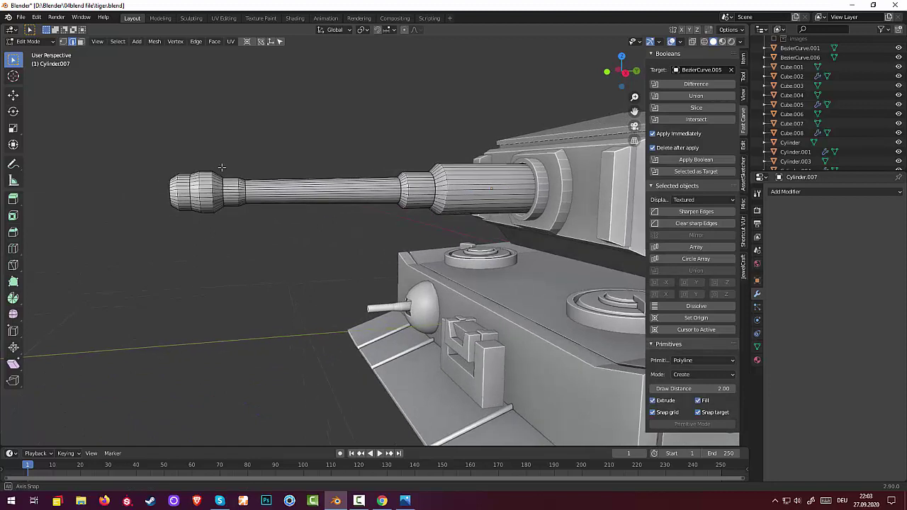
{"action": "left_click", "coordinate": [692, 43]}
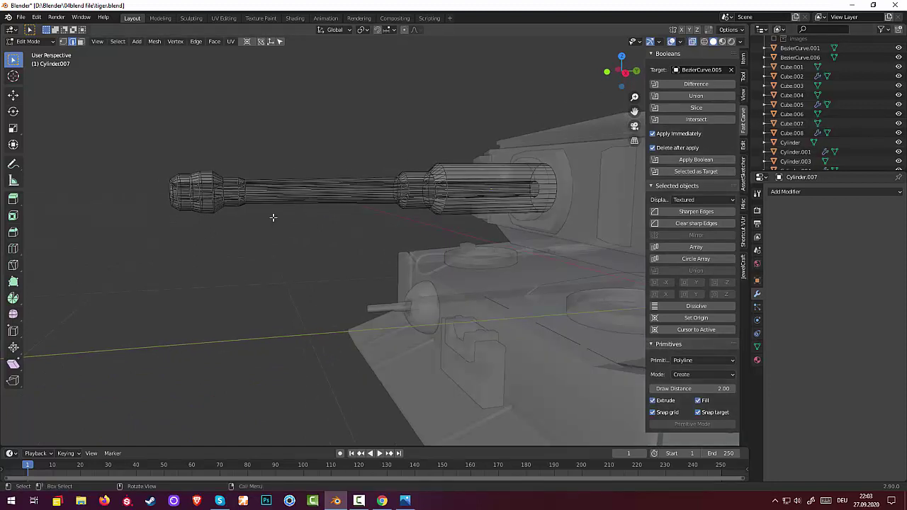
- Box-select the muzzle brake vertices in side view and enlarge them slightly
{"action": "key", "text": "KP_3"}
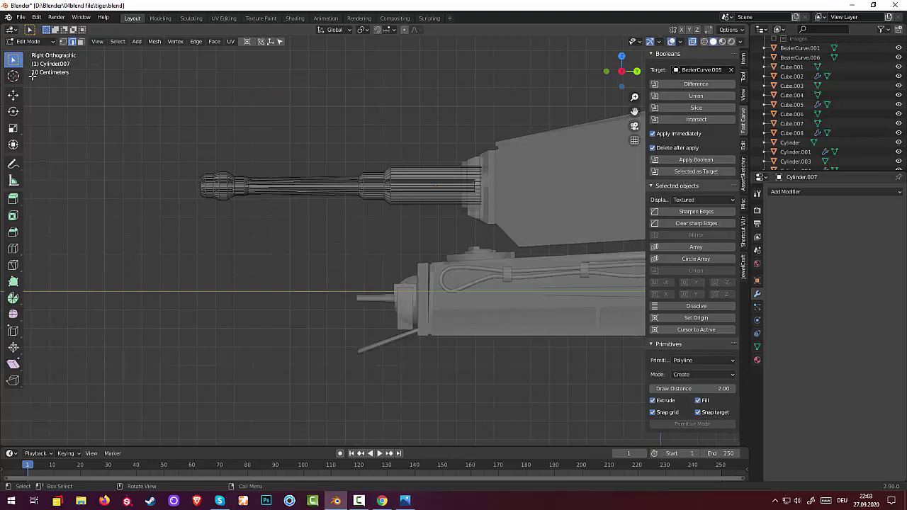
{"action": "left_click_drag", "start_coordinate": [14, 60], "coordinate": [28, 79]}
{"action": "left_click_drag", "start_coordinate": [179, 153], "coordinate": [245, 237]}
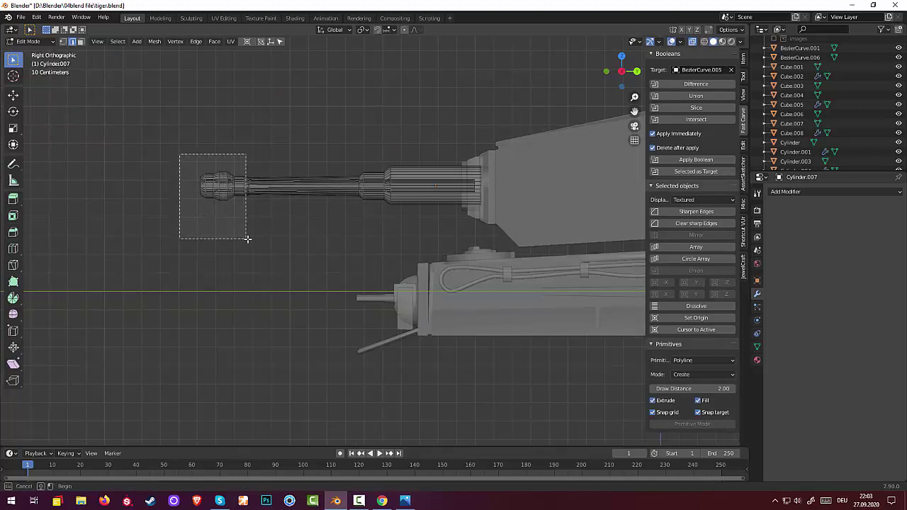
{"action": "left_click_drag", "start_coordinate": [246, 237], "coordinate": [235, 233]}
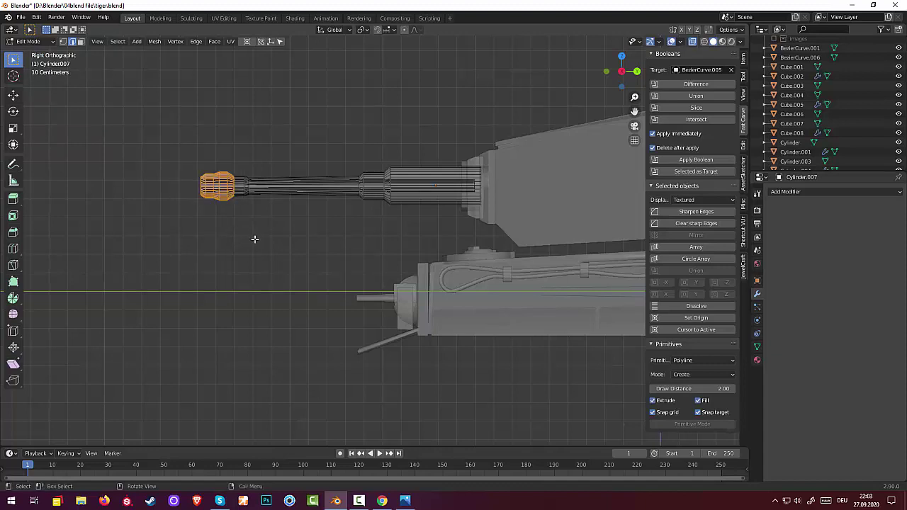
{"action": "key", "text": "s"}
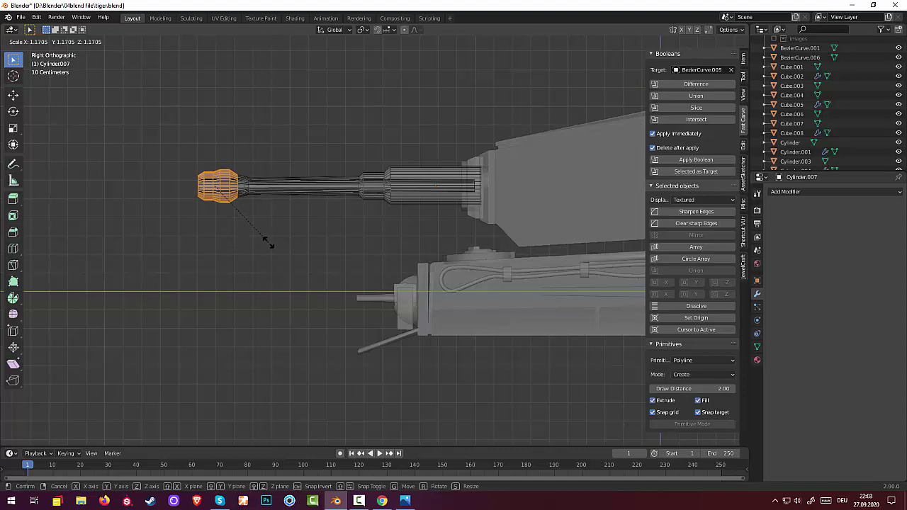
{"action": "left_click", "coordinate": [267, 241]}
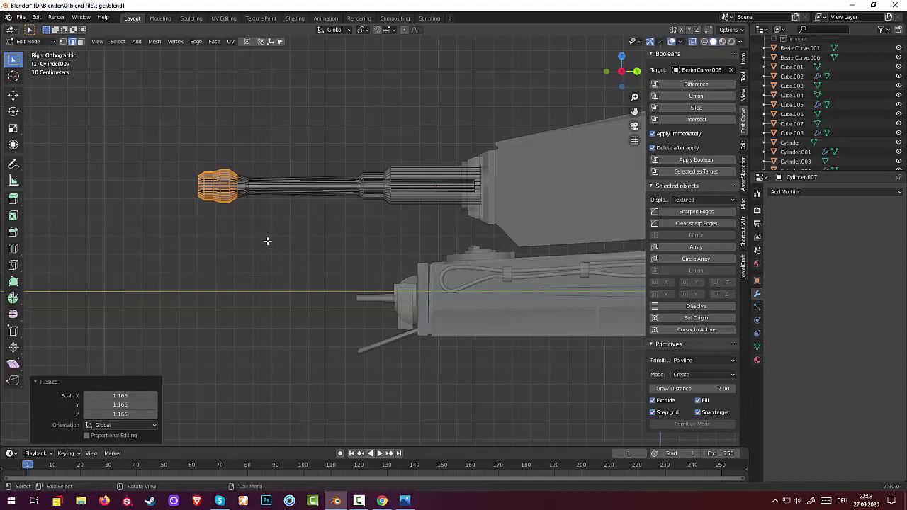
- Stretch the muzzle brake about 1.4 times along Y and shift it toward the barrel end
{"action": "key", "text": "s"}
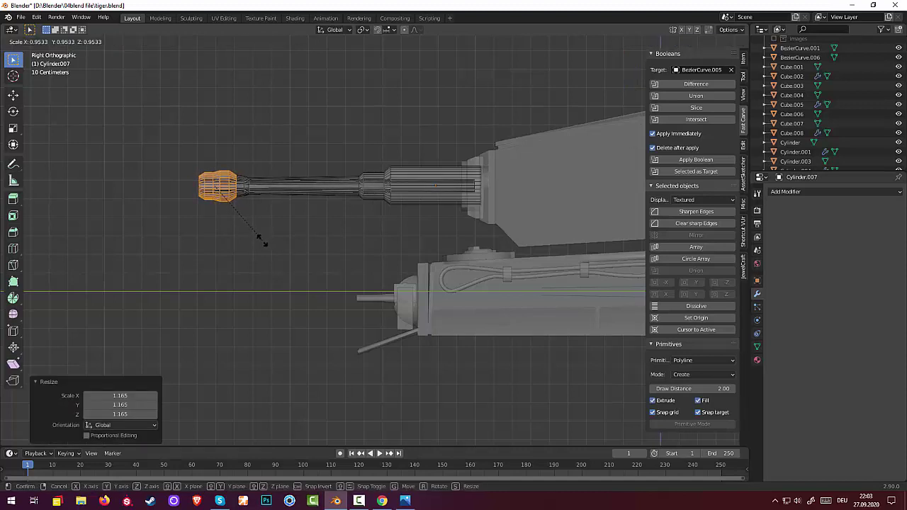
{"action": "right_click", "coordinate": [260, 240]}
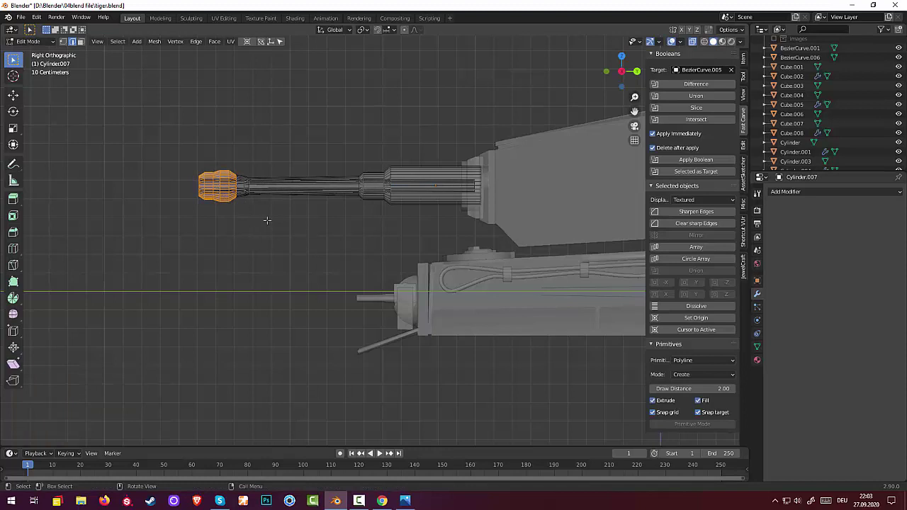
{"action": "key", "text": "s"}
{"action": "key", "text": "y"}
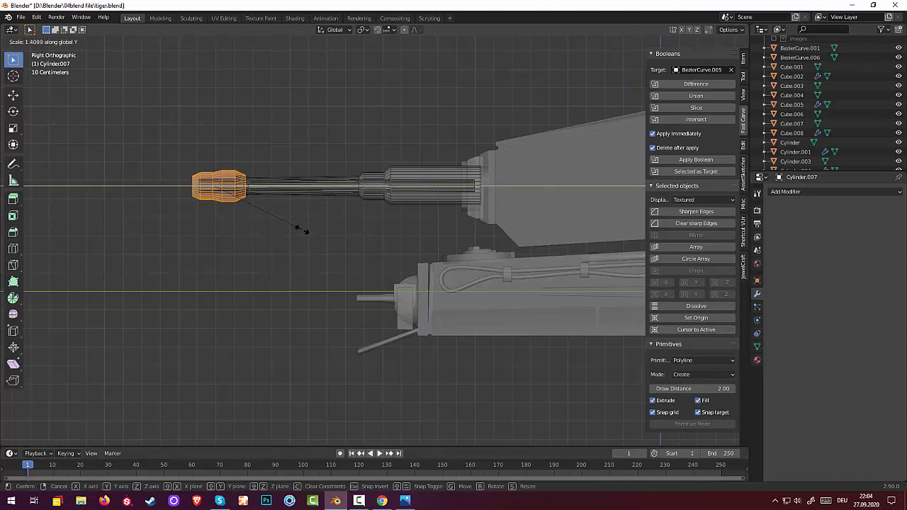
{"action": "left_click", "coordinate": [301, 229]}
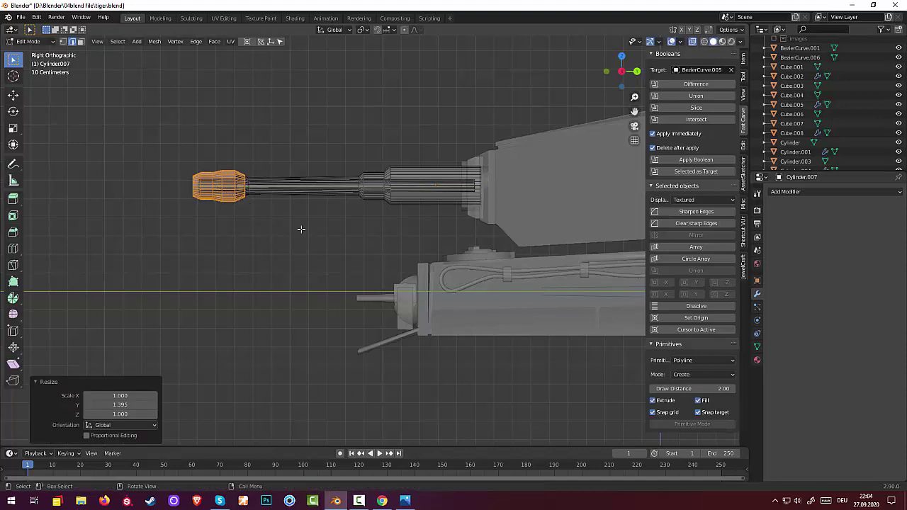
{"action": "key", "text": "g"}
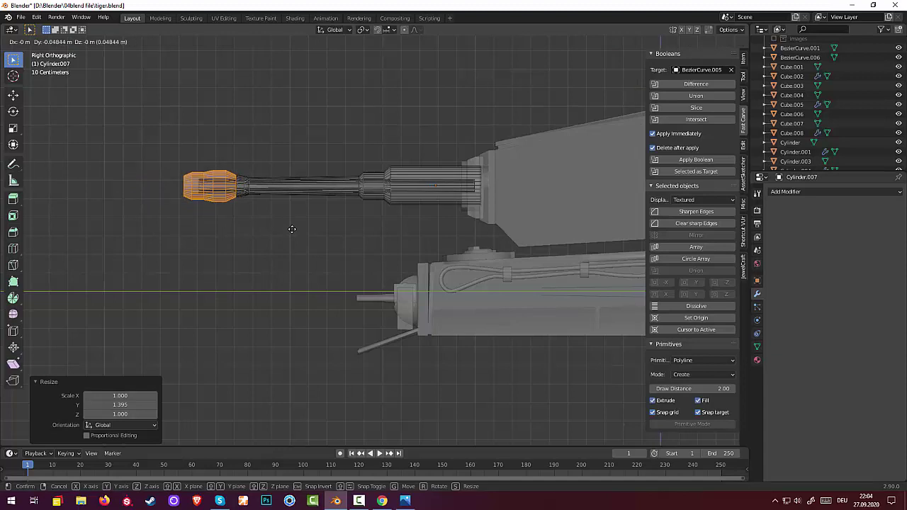
{"action": "key", "text": "y"}
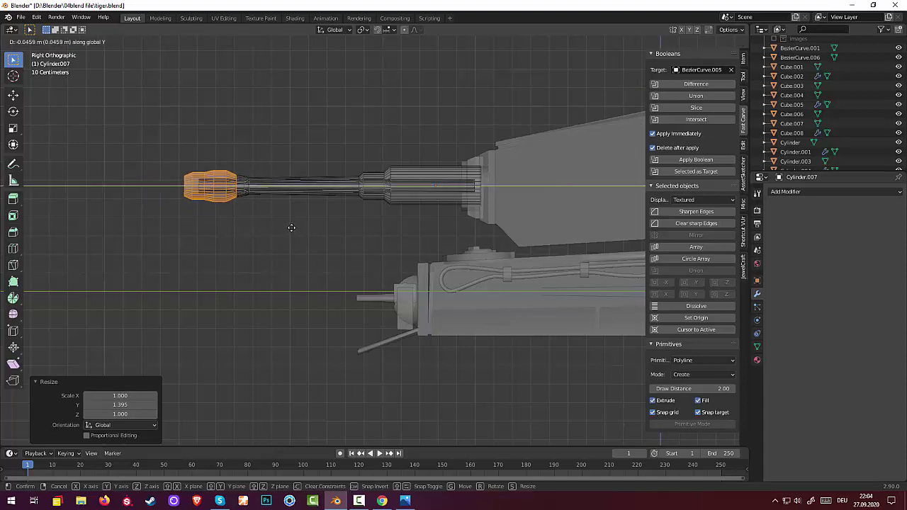
{"action": "left_click", "coordinate": [292, 228]}
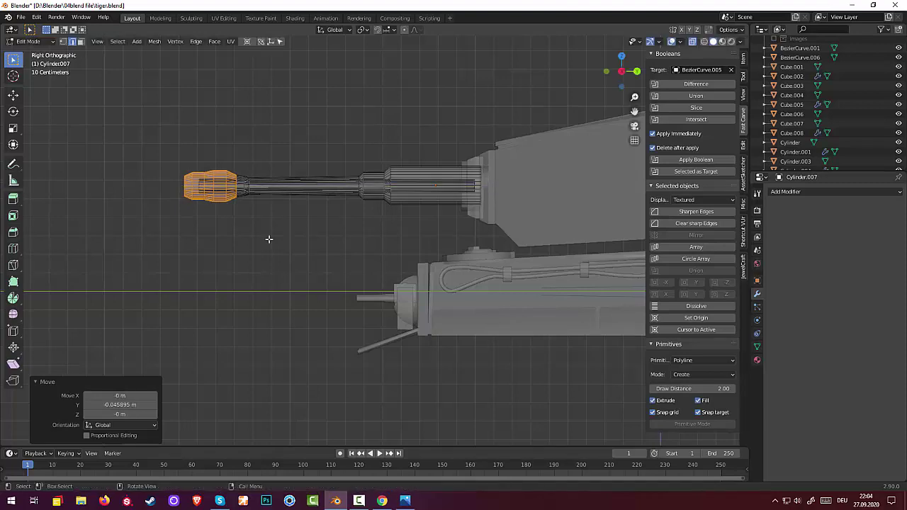
{"action": "left_click", "coordinate": [266, 239]}
{"action": "mouse_move", "coordinate": [266, 239]}
{"action": "middle_mouse_down"}
{"action": "mouse_move", "coordinate": [291, 263]}
{"action": "mouse_move", "coordinate": [277, 247]}
{"action": "mouse_move", "coordinate": [241, 243]}
{"action": "middle_mouse_up"}
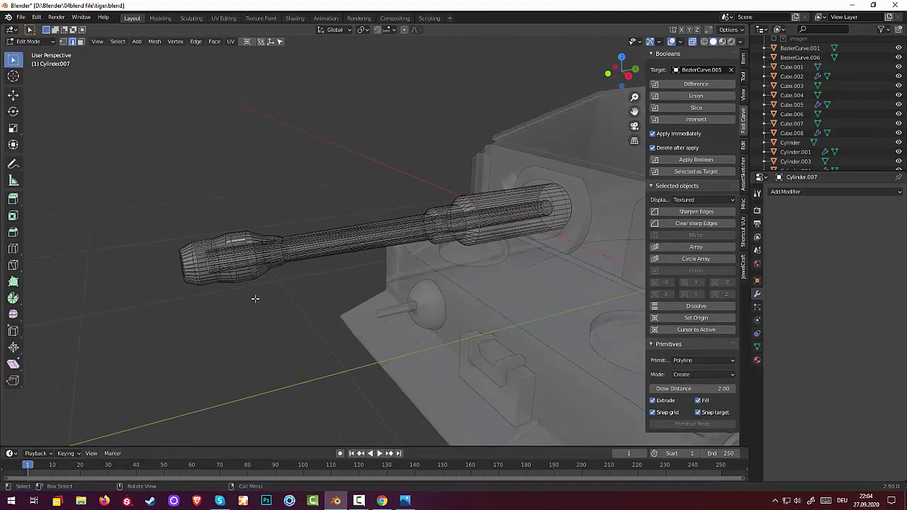
- Turn X-ray off and select a ring of faces around the muzzle brake
{"action": "left_click", "coordinate": [80, 41]}
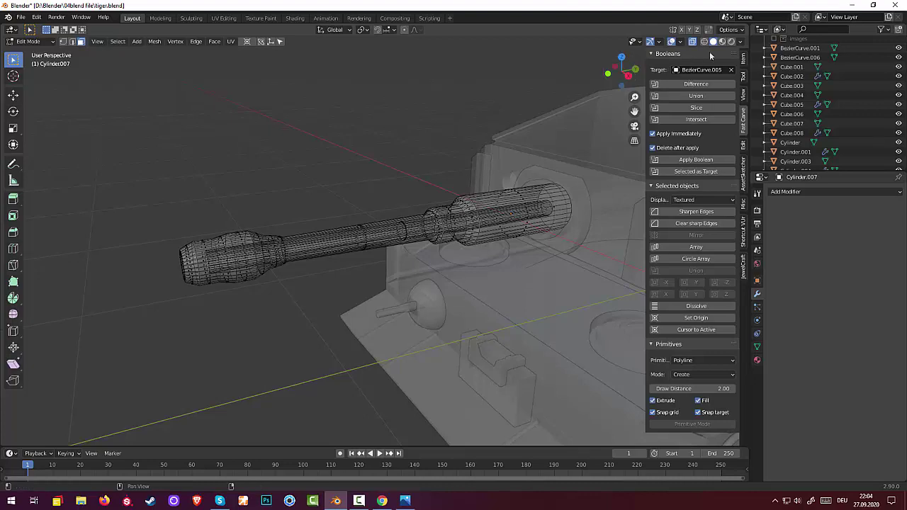
{"action": "left_click", "coordinate": [692, 41]}
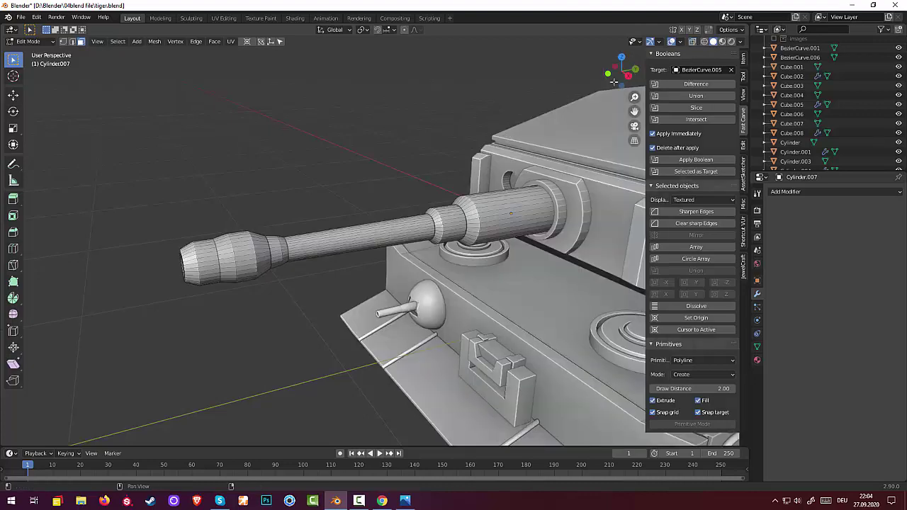
{"action": "left_click", "coordinate": [243, 246]}
{"action": "middle_click_drag", "start_coordinate": [250, 249], "coordinate": [253, 245]}
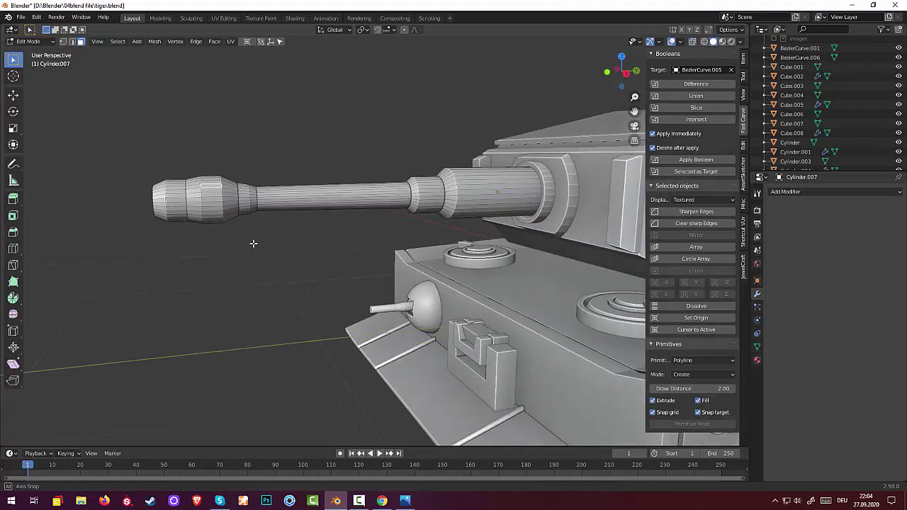
{"action": "left_click", "coordinate": [213, 212], "text": "alt"}
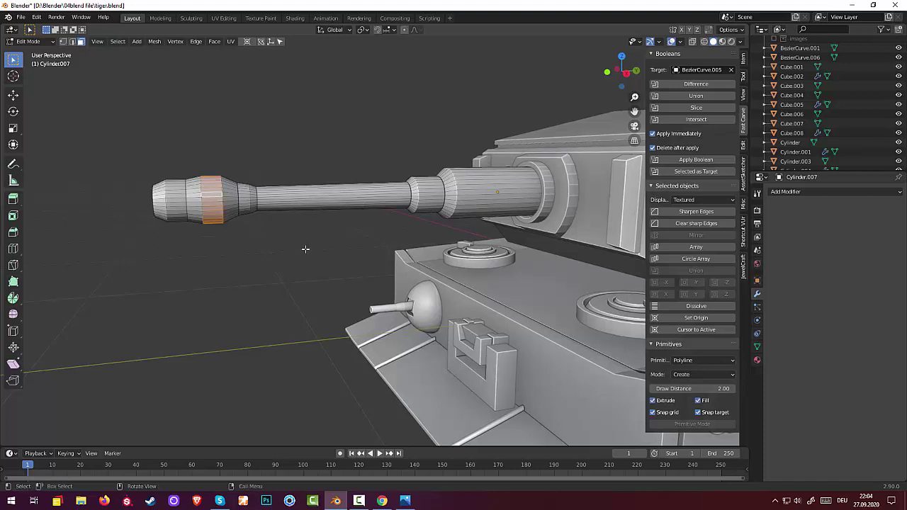
- Stretch the face ring along the barrel's Y axis and rescale it
{"action": "key", "text": "s"}
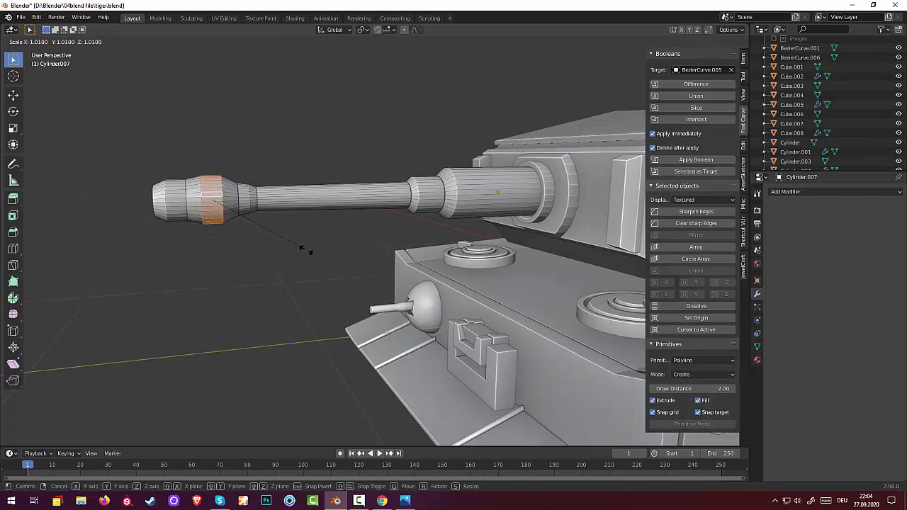
{"action": "key", "text": "y"}
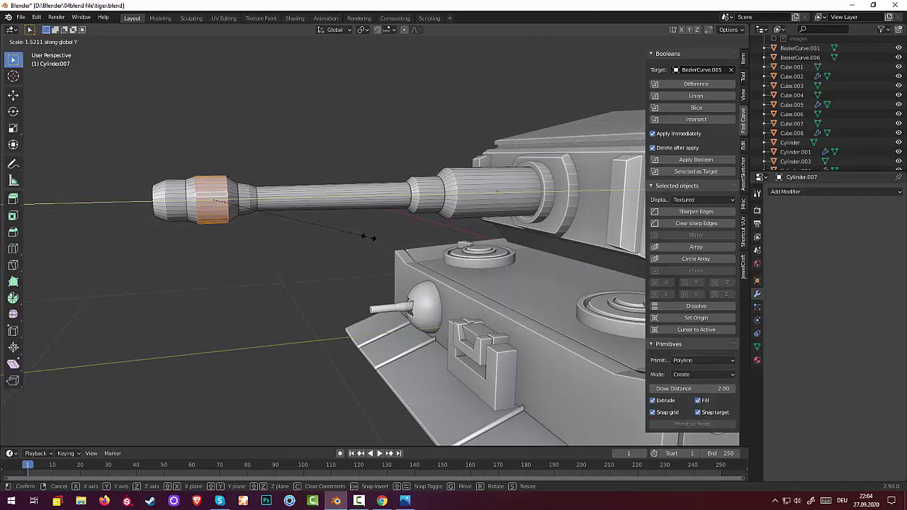
{"action": "left_click", "coordinate": [361, 236]}
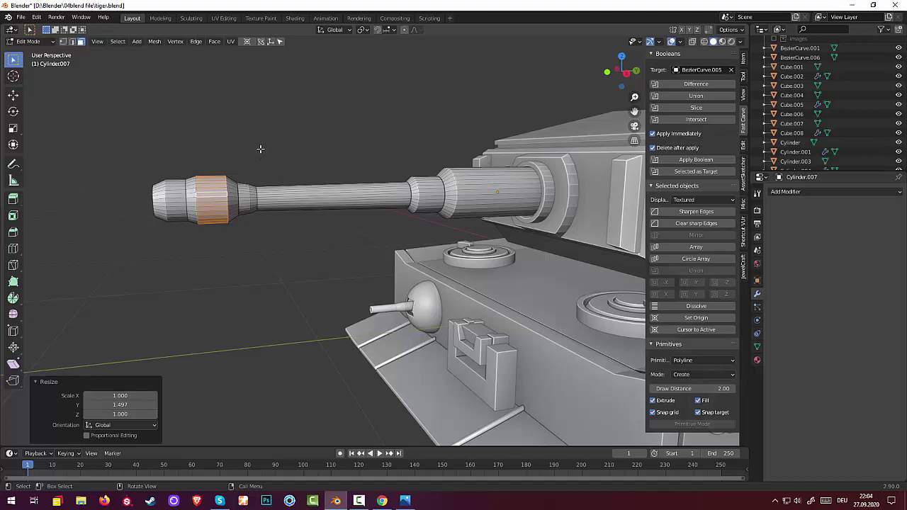
{"action": "key", "text": "s"}
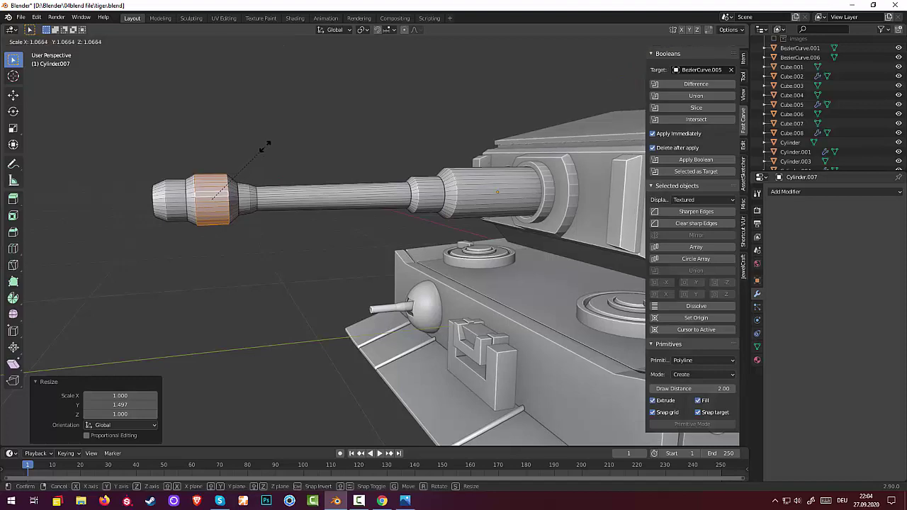
{"action": "left_click", "coordinate": [252, 184]}
{"action": "left_click", "coordinate": [236, 295]}
{"action": "mouse_move", "coordinate": [236, 296]}
{"action": "middle_mouse_down"}
{"action": "mouse_move", "coordinate": [221, 307]}
{"action": "mouse_move", "coordinate": [245, 303]}
{"action": "mouse_move", "coordinate": [211, 283]}
{"action": "middle_mouse_up"}
{"action": "middle_click_drag", "start_coordinate": [144, 192], "coordinate": [208, 256]}
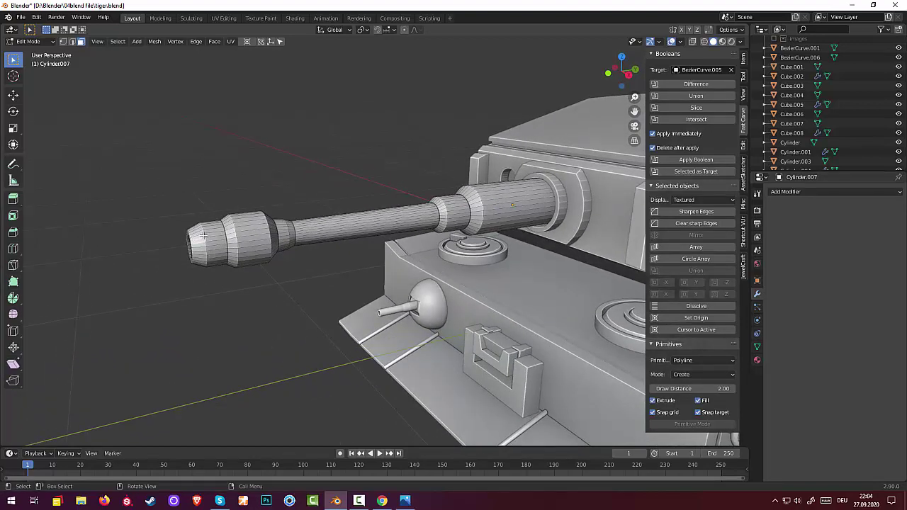
- In edge select, shift the selected vertices along the barrel's Y axis
{"action": "left_click", "coordinate": [71, 41]}
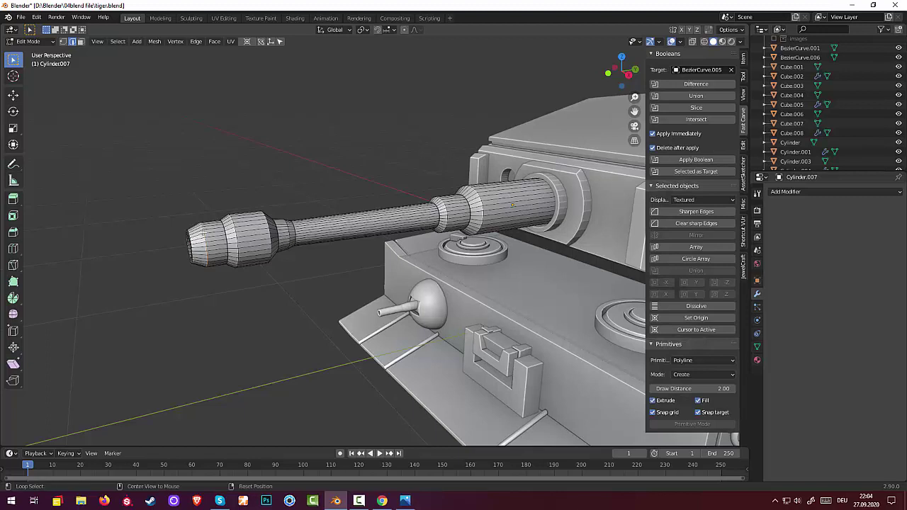
{"action": "middle_click_drag", "start_coordinate": [205, 238], "coordinate": [217, 261]}
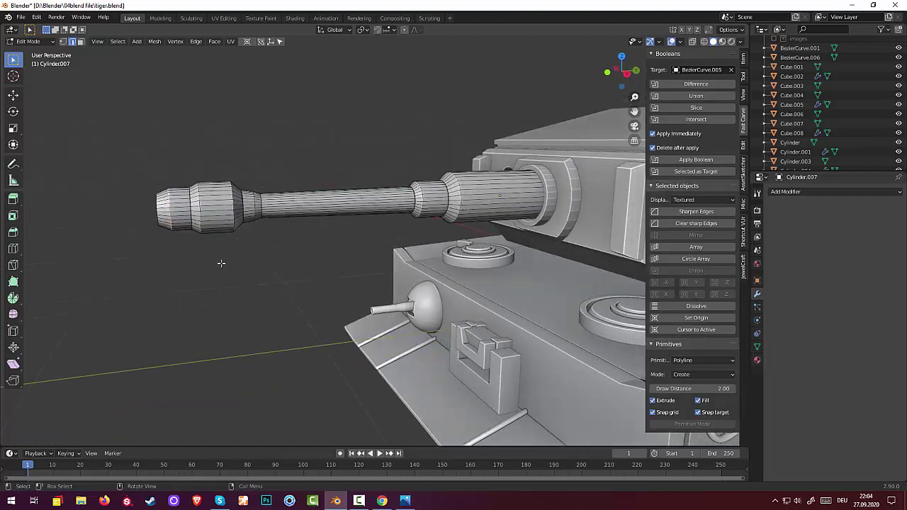
{"action": "key", "text": "g"}
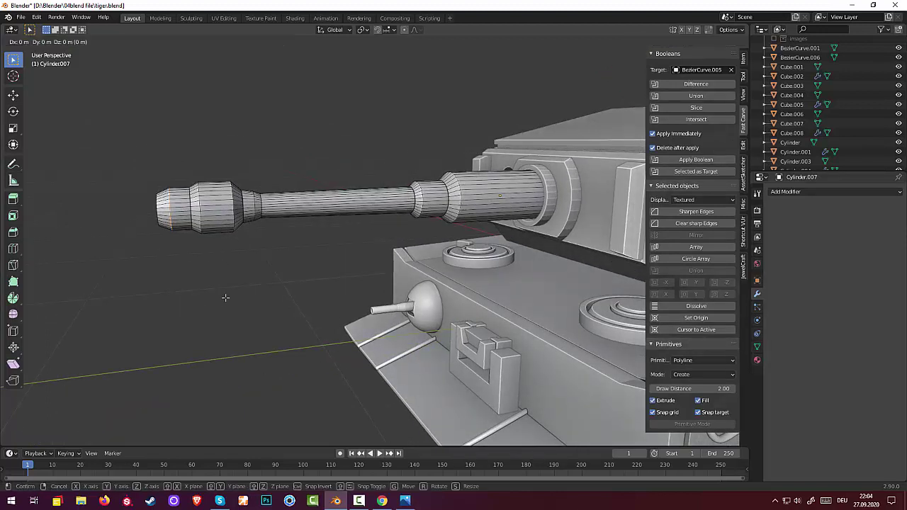
{"action": "key", "text": "y"}
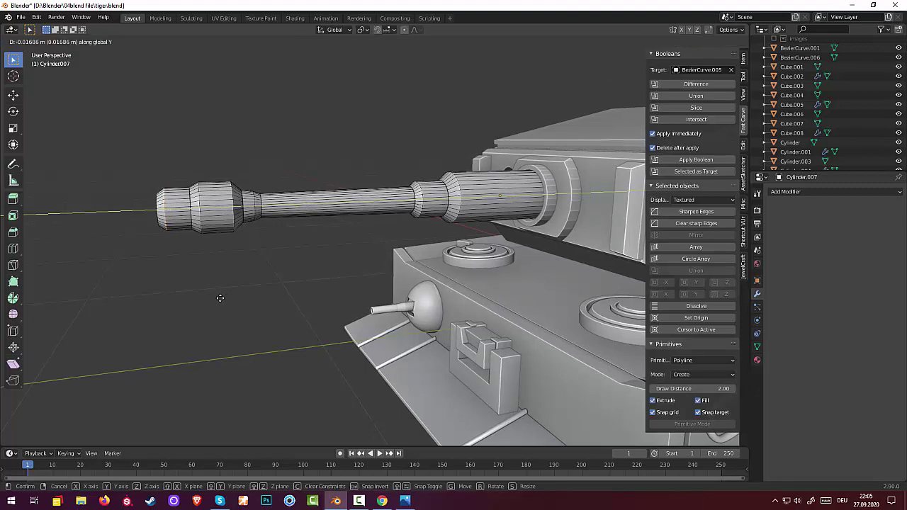
{"action": "left_click", "coordinate": [220, 298]}
{"action": "left_click", "coordinate": [406, 502]}
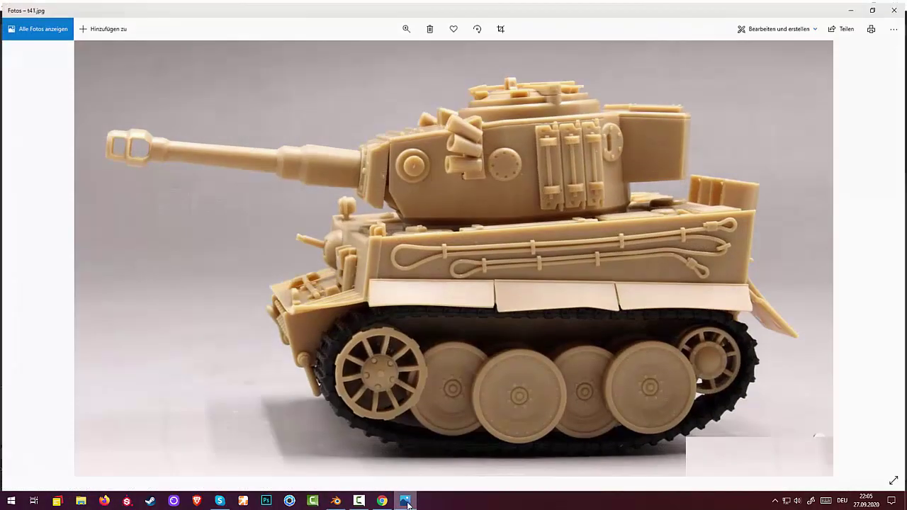
{"action": "left_click", "coordinate": [407, 502]}
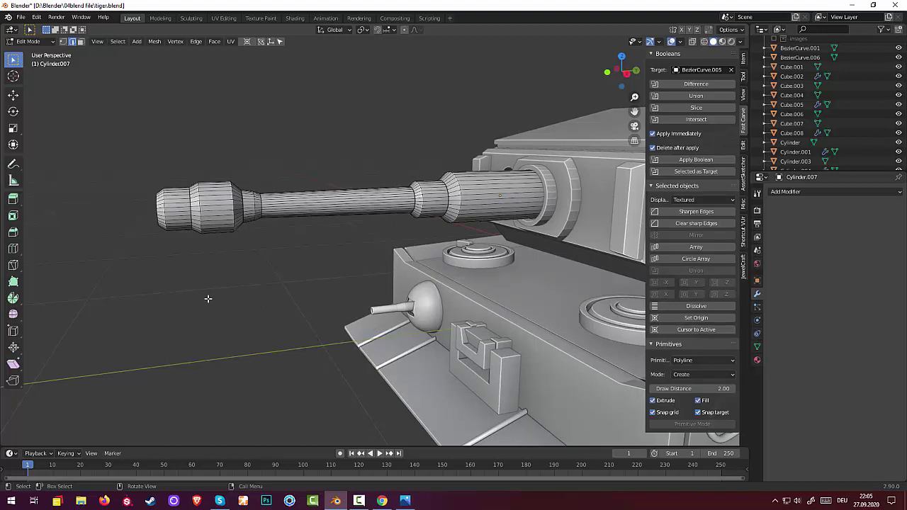
- Clear the barrel mesh selection and return to Object Mode
{"action": "key", "text": "a"}
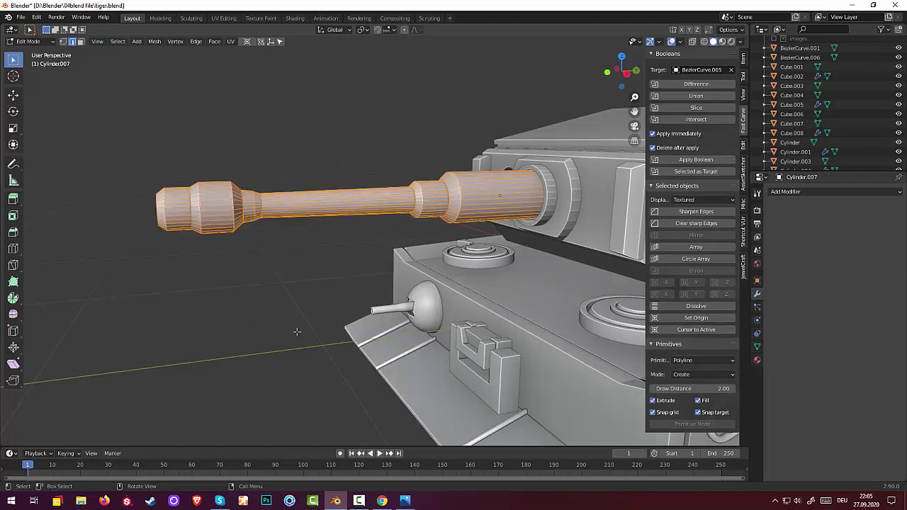
{"action": "key", "text": "alt+a"}
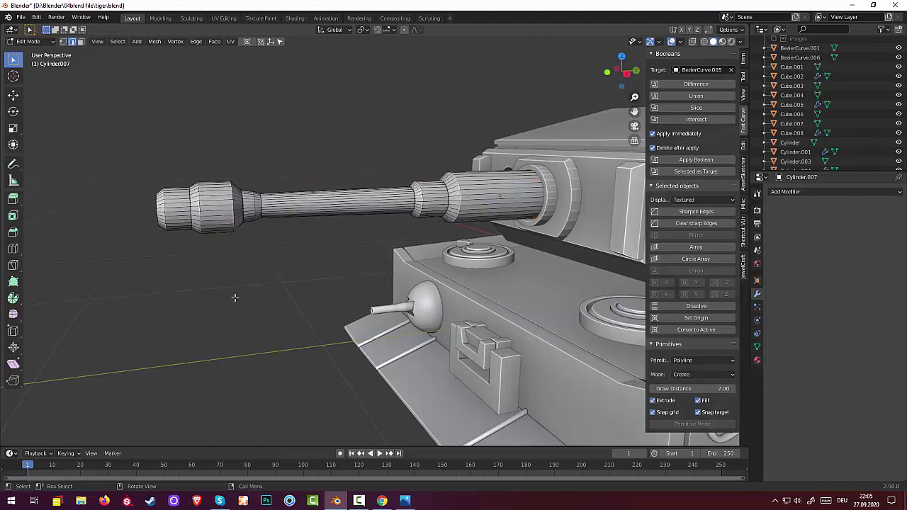
{"action": "left_click", "coordinate": [27, 42]}
{"action": "left_click", "coordinate": [32, 50]}
{"action": "left_click", "coordinate": [143, 249]}
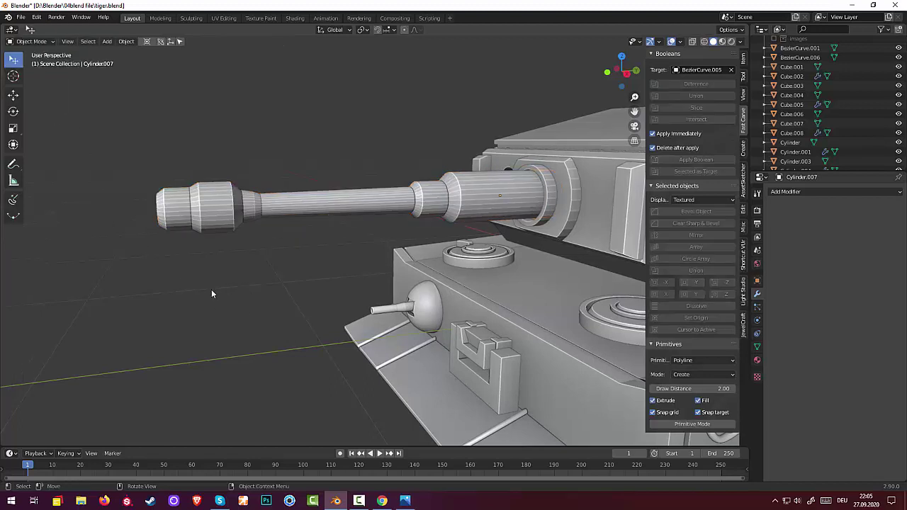
{"action": "key", "text": "a"}
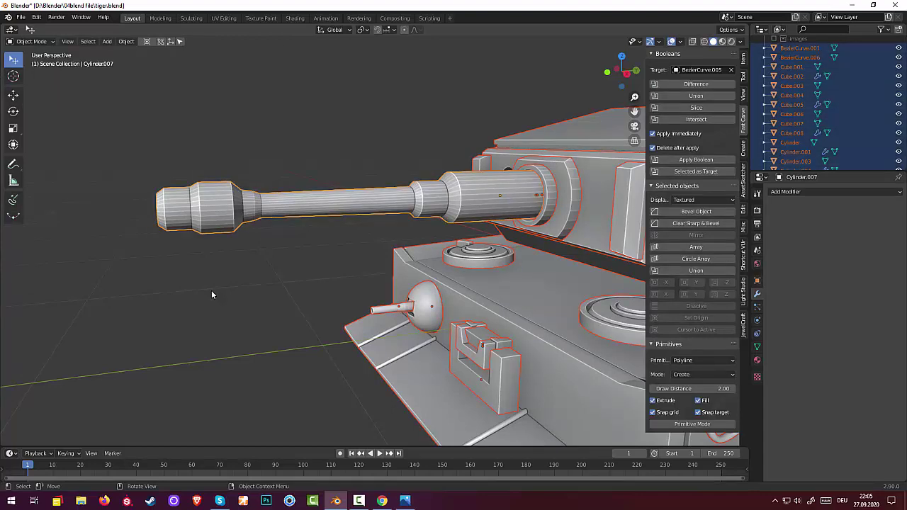
- Add a new cube, move it −2.8203 m along Y, and begin scaling it down
{"action": "key", "text": "shift+a"}
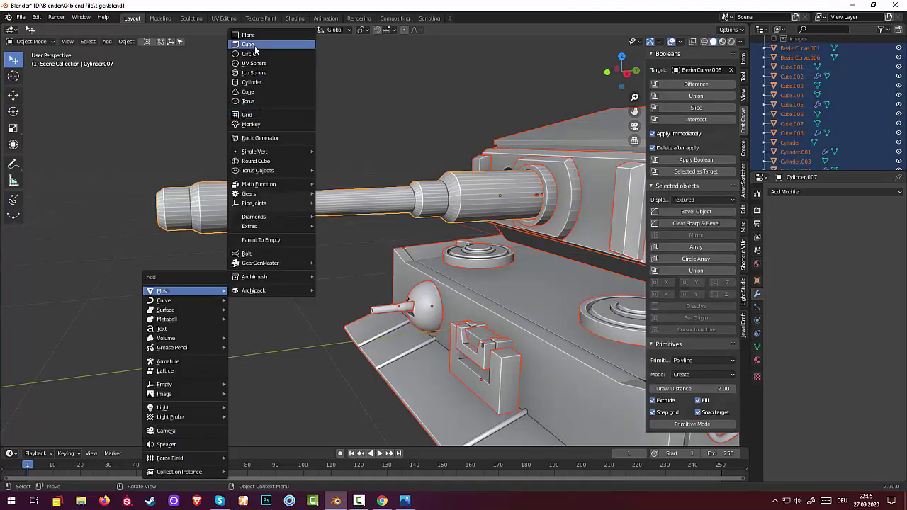
{"action": "left_click", "coordinate": [253, 44]}
{"action": "scroll", "coordinate": [425, 191], "scroll_direction": "down", "scroll_amount": 4}
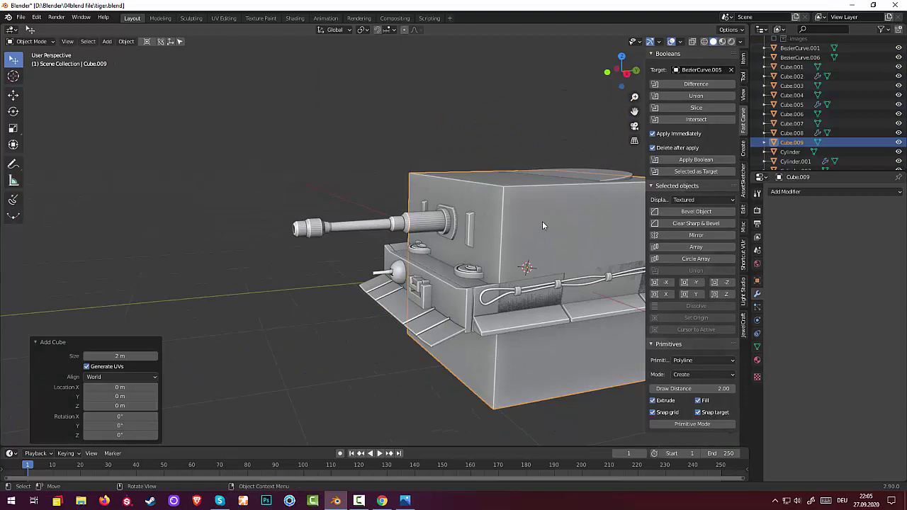
{"action": "key", "text": "g"}
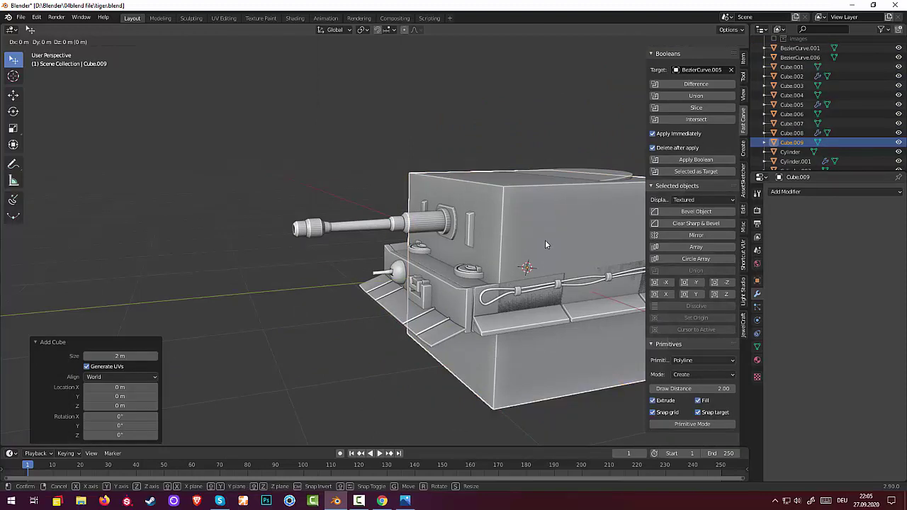
{"action": "key", "text": "y"}
{"action": "left_click", "coordinate": [285, 237]}
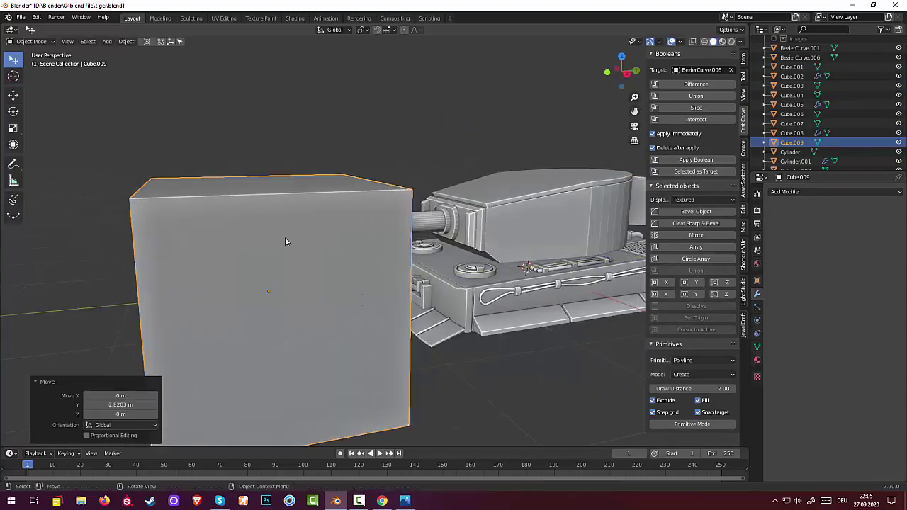
{"action": "key", "text": "s"}
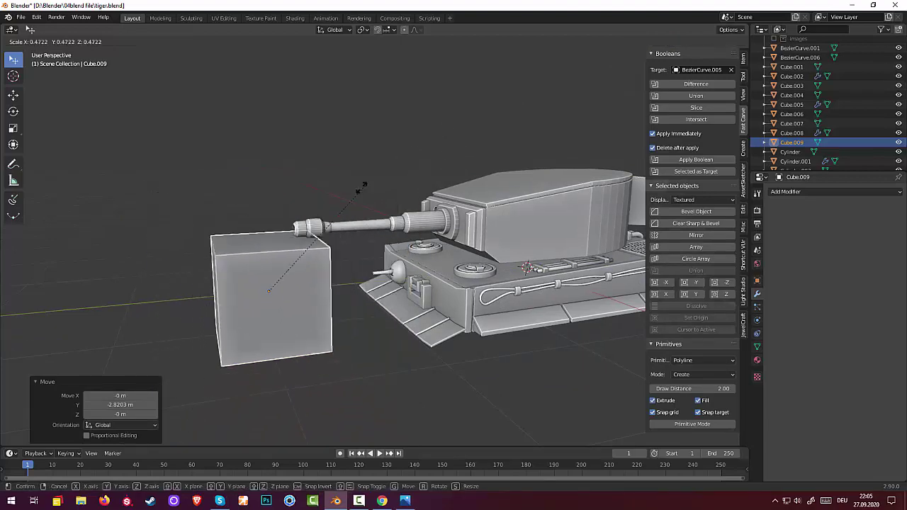
- Shrink the cube to a tiny block and stretch it along X
{"action": "left_click", "coordinate": [279, 282]}
{"action": "middle_click_drag", "start_coordinate": [293, 305], "coordinate": [381, 327]}
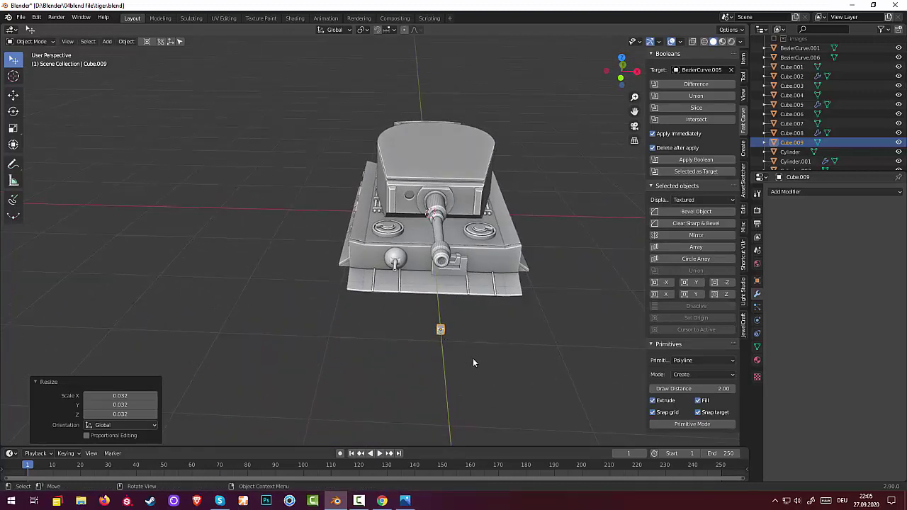
{"action": "key", "text": "s"}
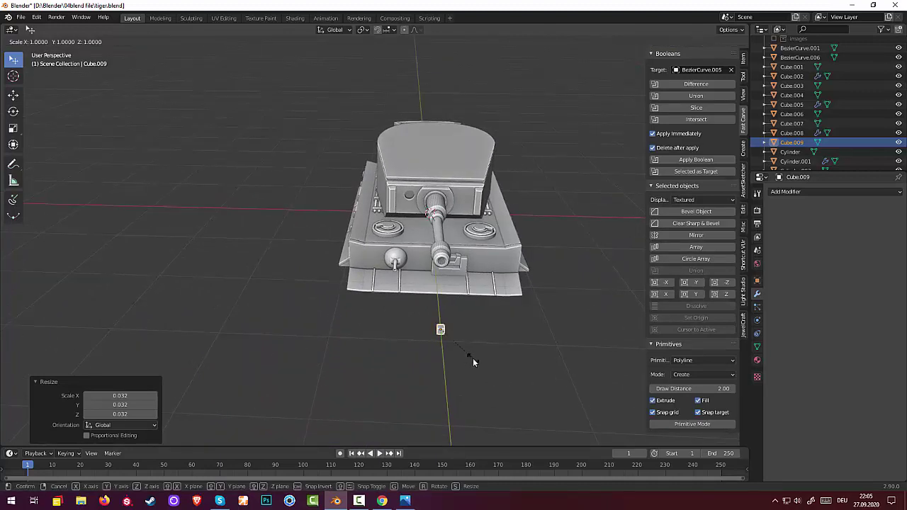
{"action": "key", "text": "x"}
{"action": "left_click", "coordinate": [551, 355]}
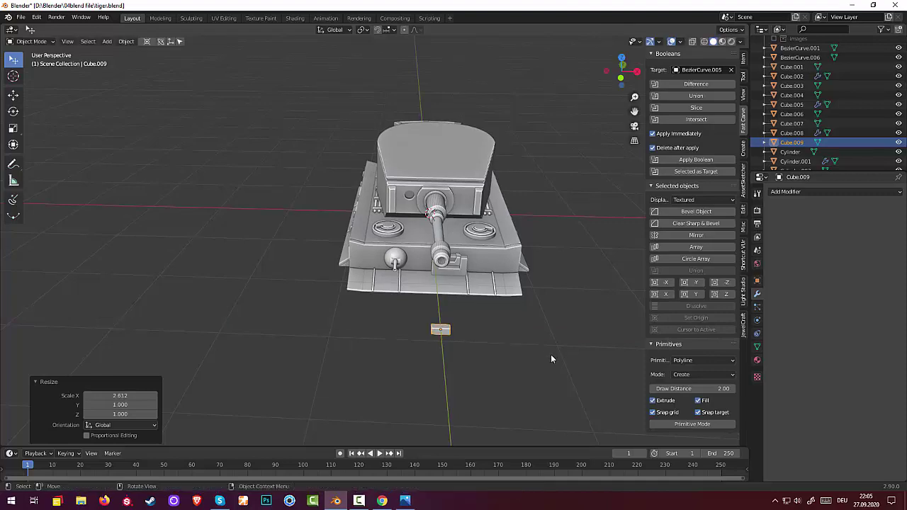
{"action": "middle_click_drag", "start_coordinate": [551, 358], "coordinate": [456, 287]}
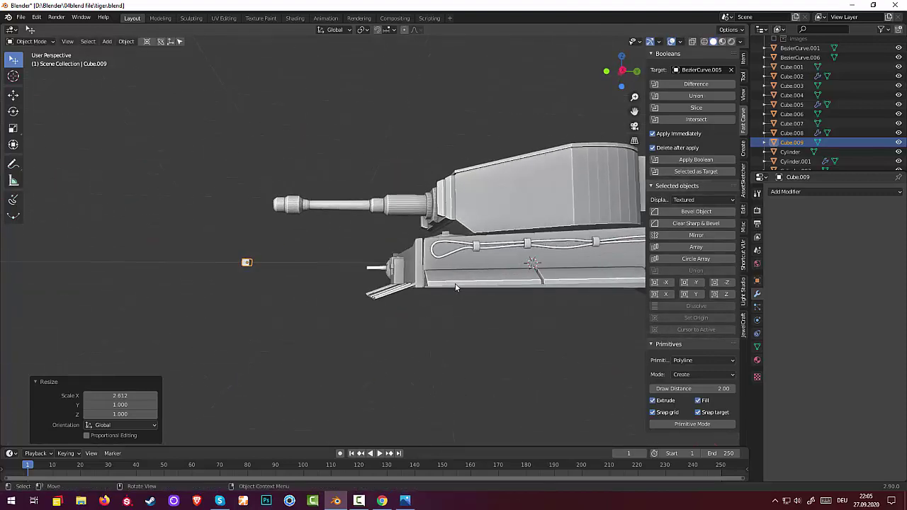
{"action": "key", "text": "KP_3"}
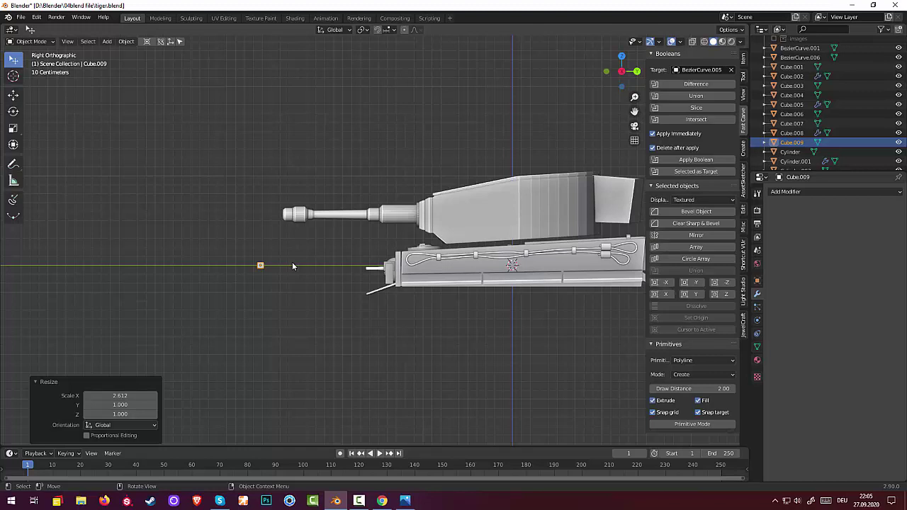
- Move the block to the muzzle tip in right side view, checking the reference photo
{"action": "key", "text": "g"}
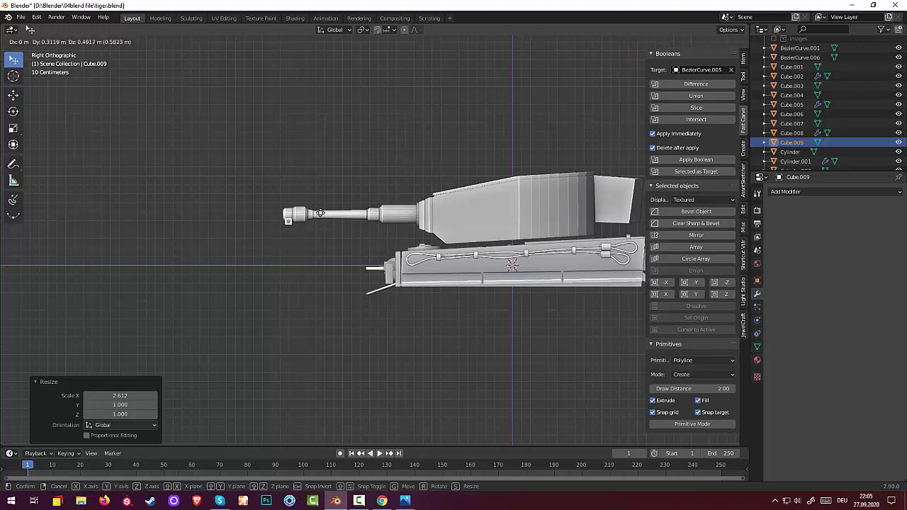
{"action": "left_click", "coordinate": [320, 210]}
{"action": "scroll", "coordinate": [321, 202], "scroll_direction": "up", "scroll_amount": 2}
{"action": "scroll", "coordinate": [321, 202], "scroll_direction": "up", "scroll_amount": 2}
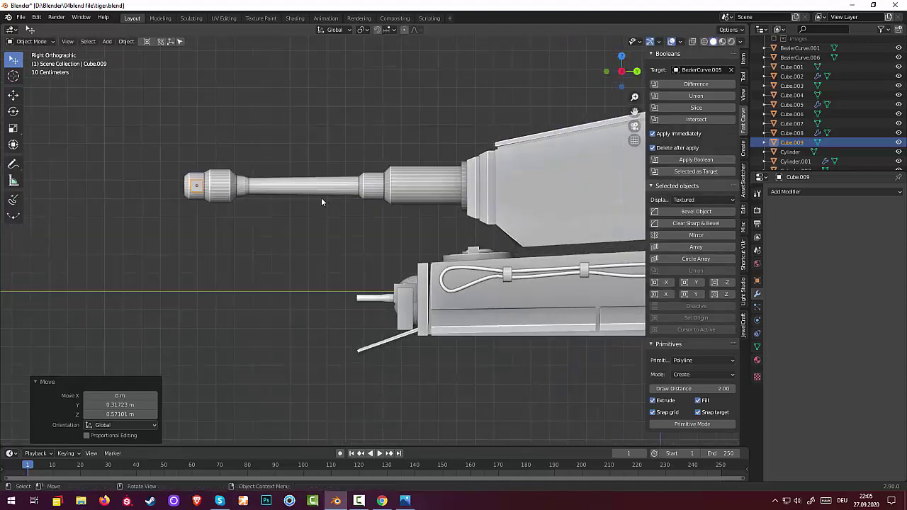
{"action": "middle_click_drag", "start_coordinate": [323, 196], "coordinate": [385, 267], "text": "shift"}
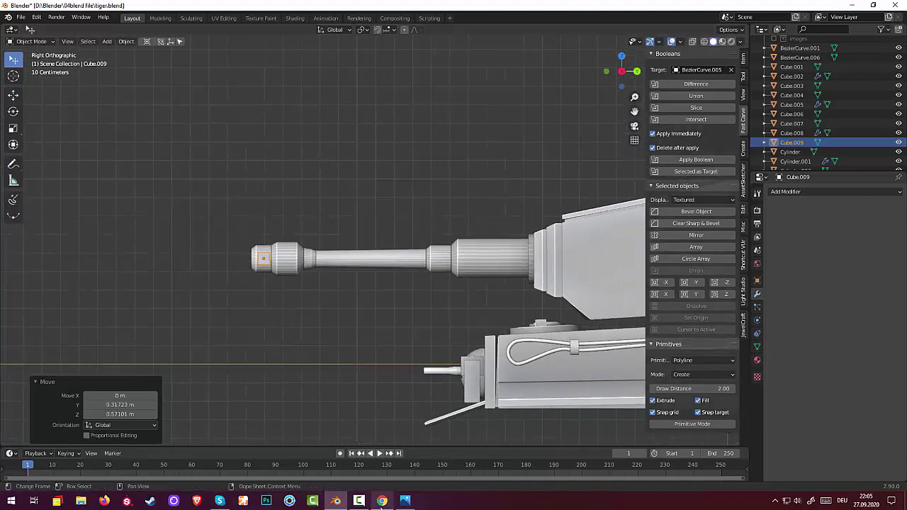
{"action": "left_click", "coordinate": [404, 502]}
{"action": "left_click", "coordinate": [405, 504]}
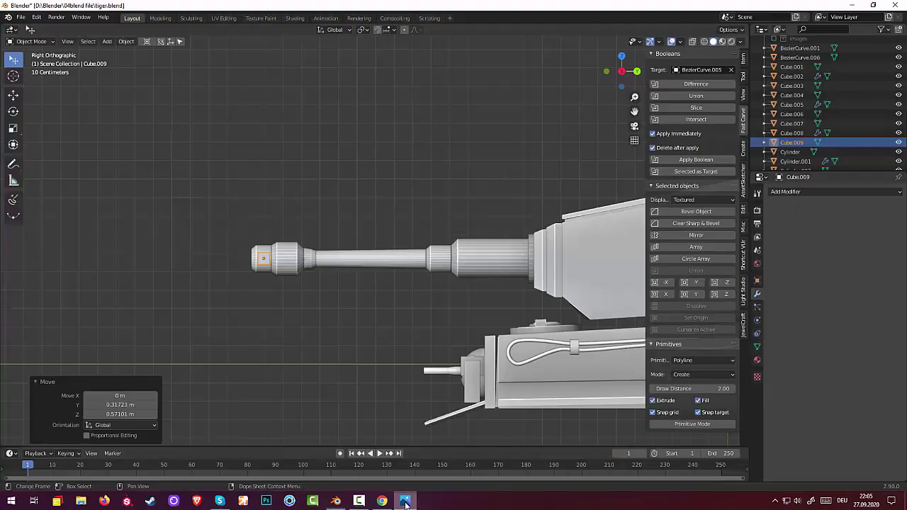
- Scale the block 1.3 times along Z and keep it selected
{"action": "key", "text": "s"}
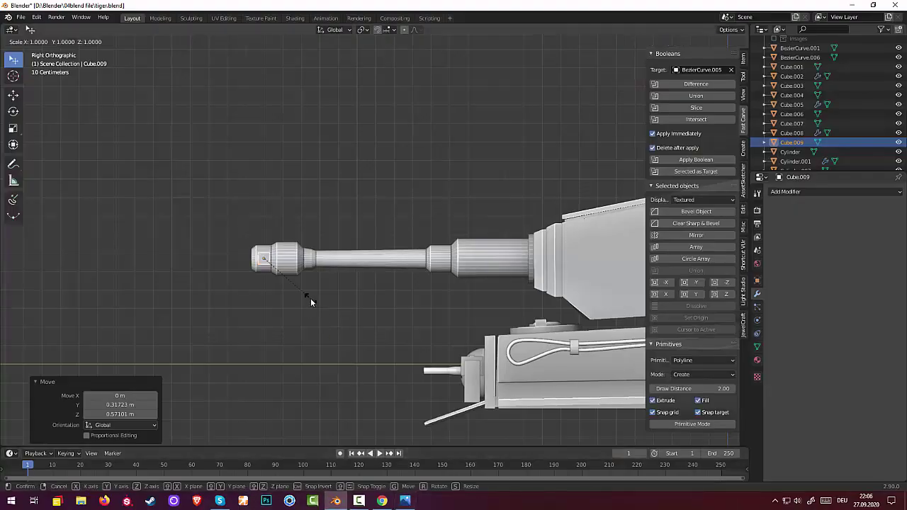
{"action": "type", "text": "z"}
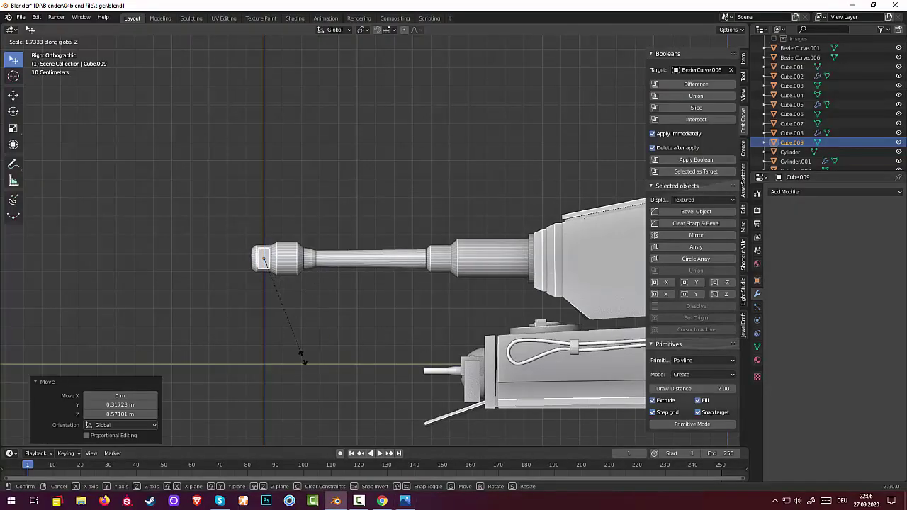
{"action": "type", "text": "1.3"}
{"action": "key", "text": "Return"}
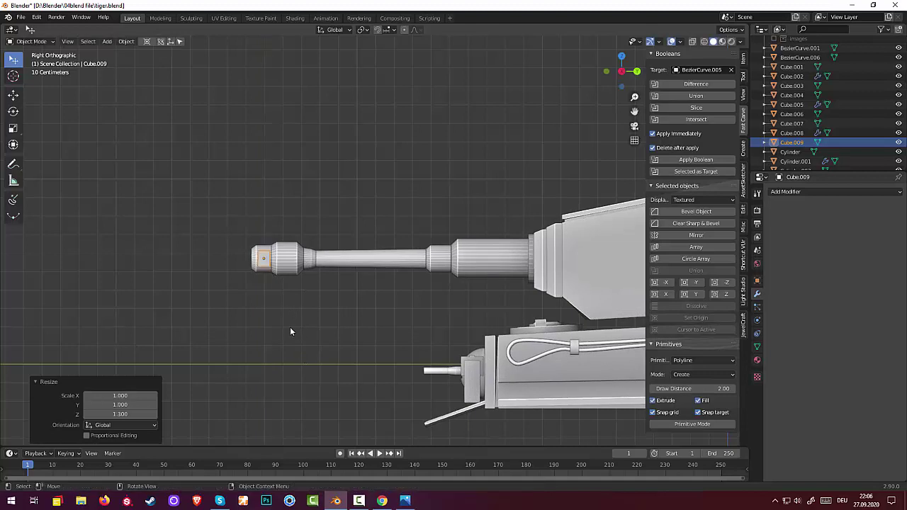
{"action": "left_click", "coordinate": [264, 265]}
{"action": "left_click", "coordinate": [267, 267]}
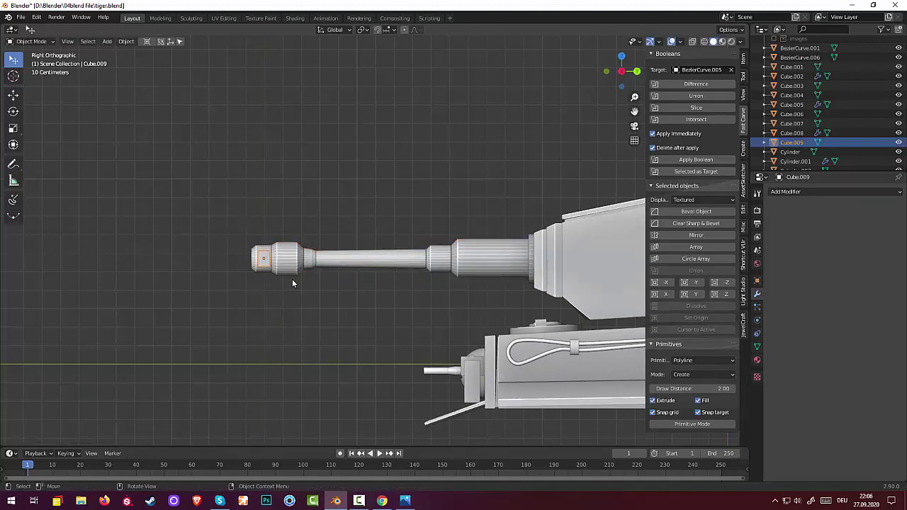
- Duplicate Cube.009 as Cube.010, shift it 0.117 m along Y and scale it by 1.168
{"action": "key", "text": "shift+d"}
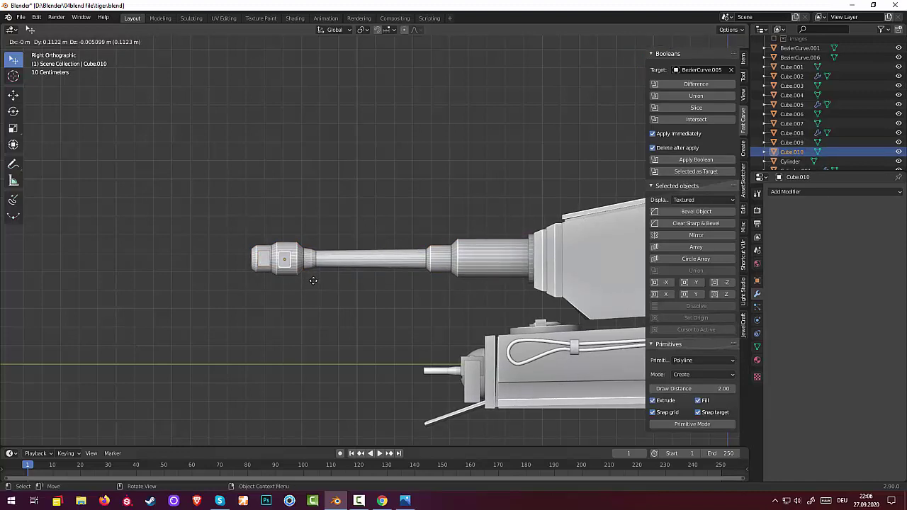
{"action": "key", "text": "y"}
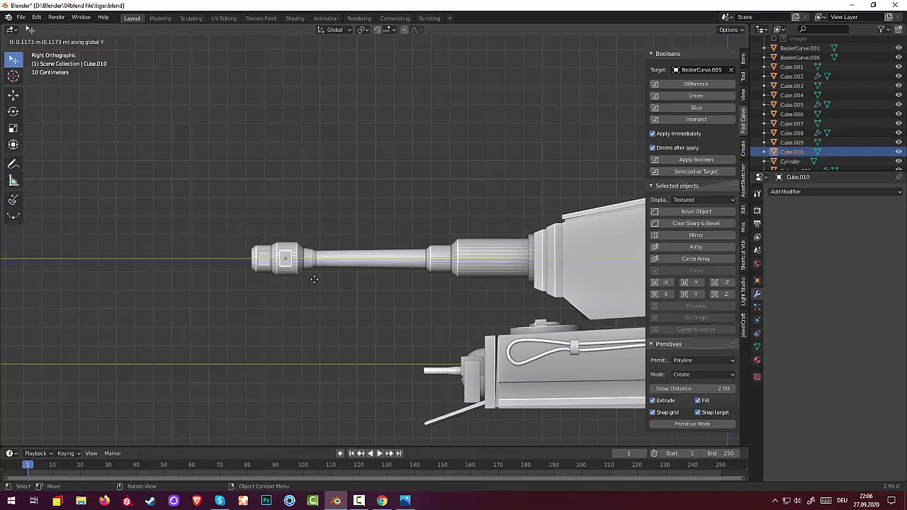
{"action": "left_click", "coordinate": [314, 279]}
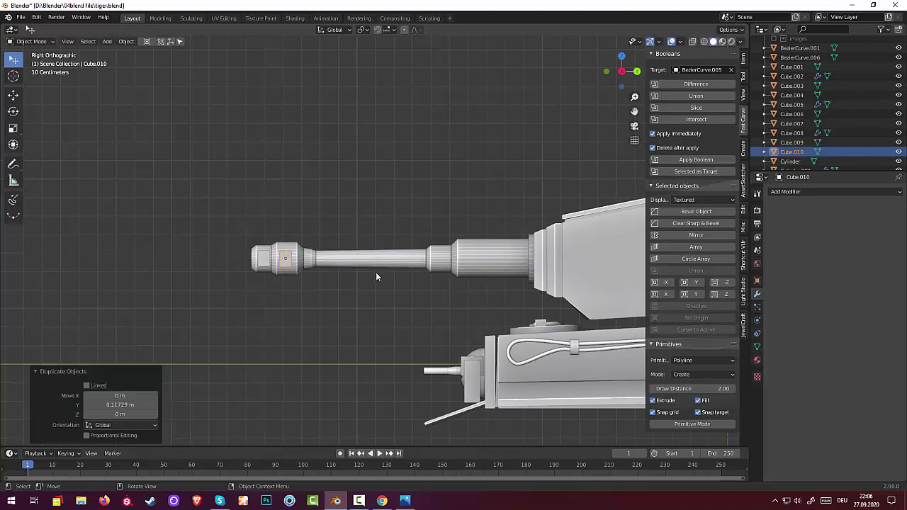
{"action": "key", "text": "s"}
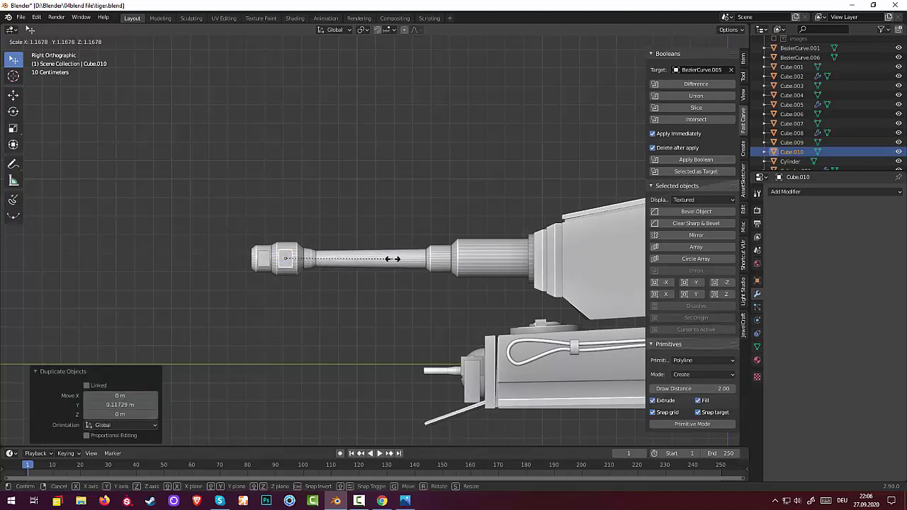
{"action": "left_click", "coordinate": [392, 258]}
{"action": "scroll", "coordinate": [367, 284], "scroll_direction": "up", "scroll_amount": 1}
{"action": "scroll", "coordinate": [367, 283], "scroll_direction": "up", "scroll_amount": 1}
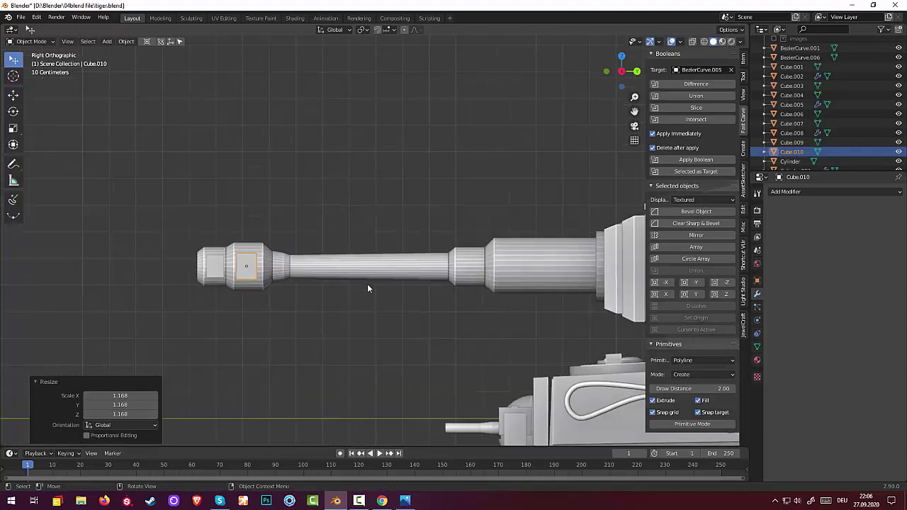
{"action": "middle_click_drag", "start_coordinate": [367, 285], "coordinate": [360, 297]}
{"action": "mouse_move", "coordinate": [346, 300]}
{"action": "middle_mouse_down"}
{"action": "mouse_move", "coordinate": [390, 283]}
{"action": "mouse_move", "coordinate": [334, 310]}
{"action": "middle_mouse_up"}
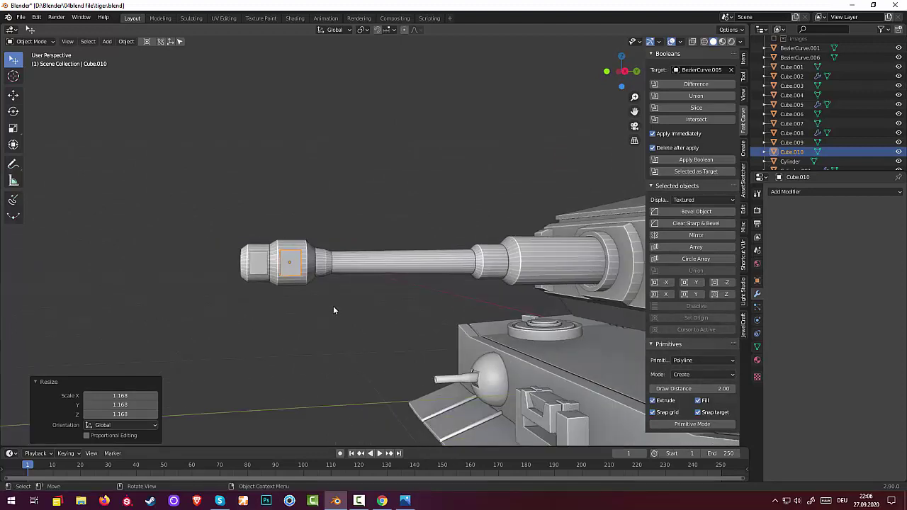
- Reselect Cube.010 and enter Edit Mode with Face select mode active
{"action": "mouse_move", "coordinate": [324, 298]}
{"action": "middle_mouse_down"}
{"action": "mouse_move", "coordinate": [294, 316]}
{"action": "mouse_move", "coordinate": [240, 301]}
{"action": "middle_mouse_up"}
{"action": "scroll", "coordinate": [239, 301], "scroll_direction": "up", "scroll_amount": 2}
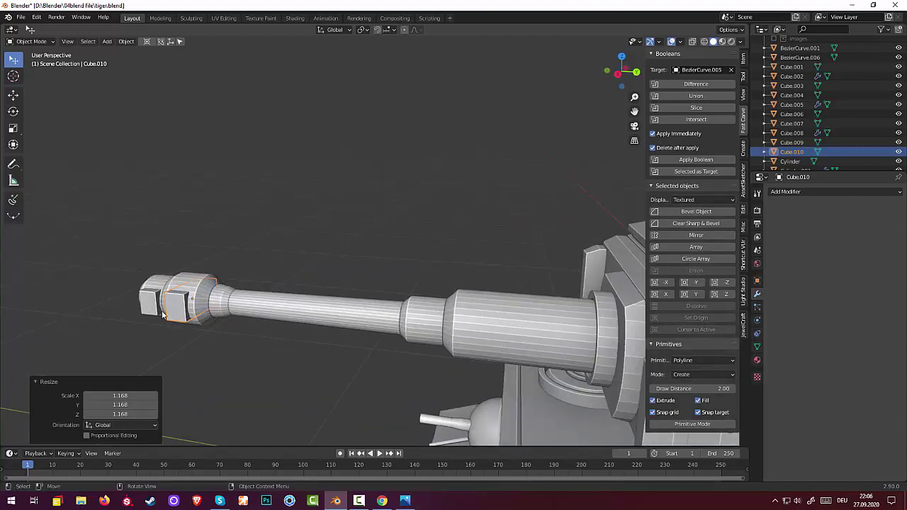
{"action": "left_click", "coordinate": [188, 301]}
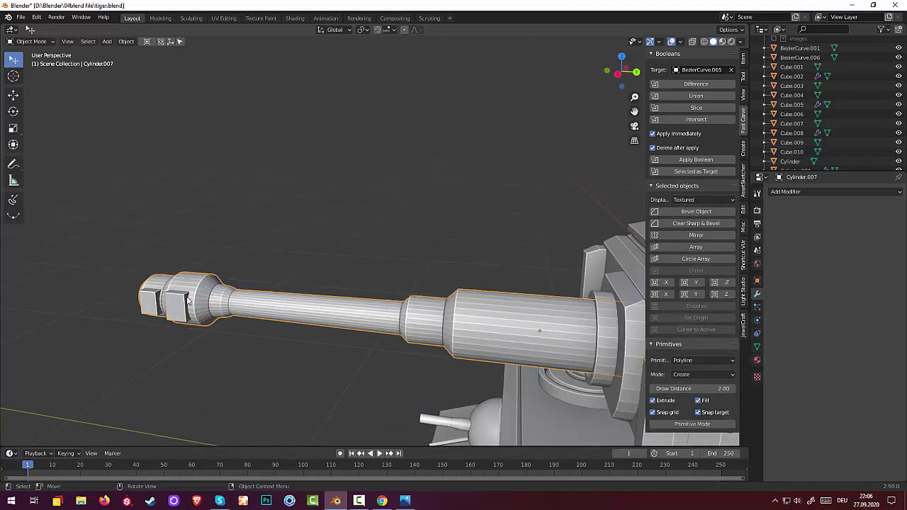
{"action": "left_click", "coordinate": [185, 299]}
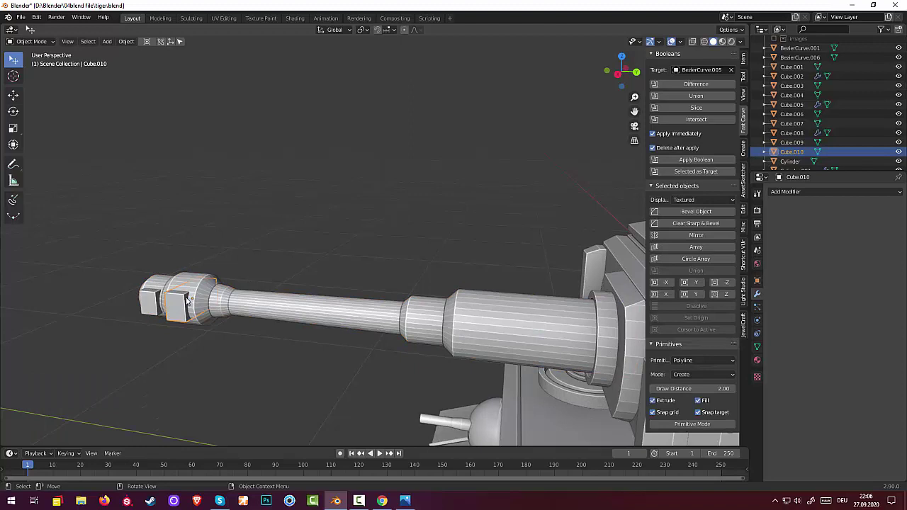
{"action": "left_click", "coordinate": [31, 41]}
{"action": "left_click", "coordinate": [31, 63]}
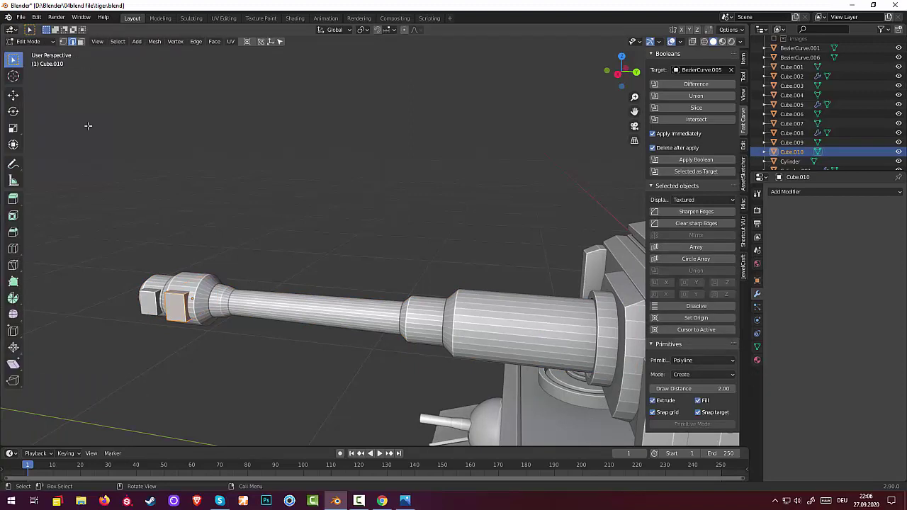
{"action": "left_click", "coordinate": [190, 298]}
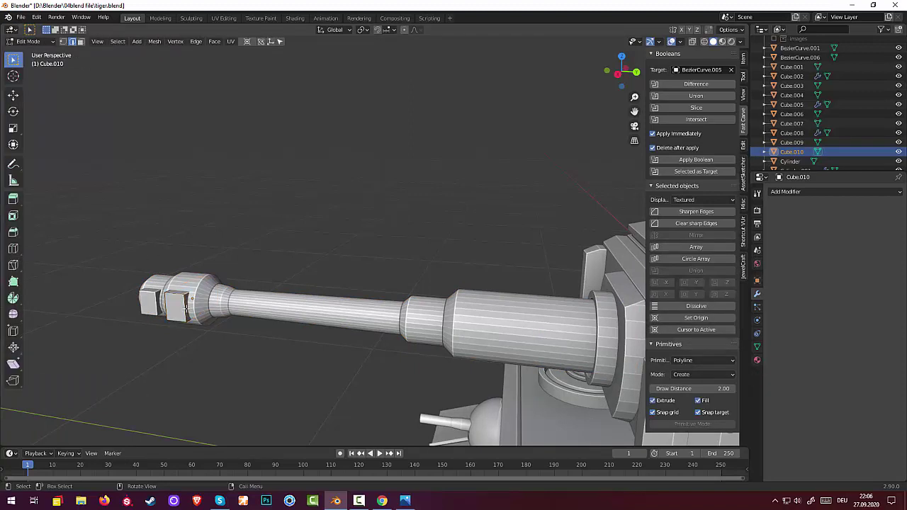
{"action": "left_click", "coordinate": [81, 41]}
- Give the selected face edges of Cube.010 a single-segment 0.2 m bevel
{"action": "left_click", "coordinate": [14, 232]}
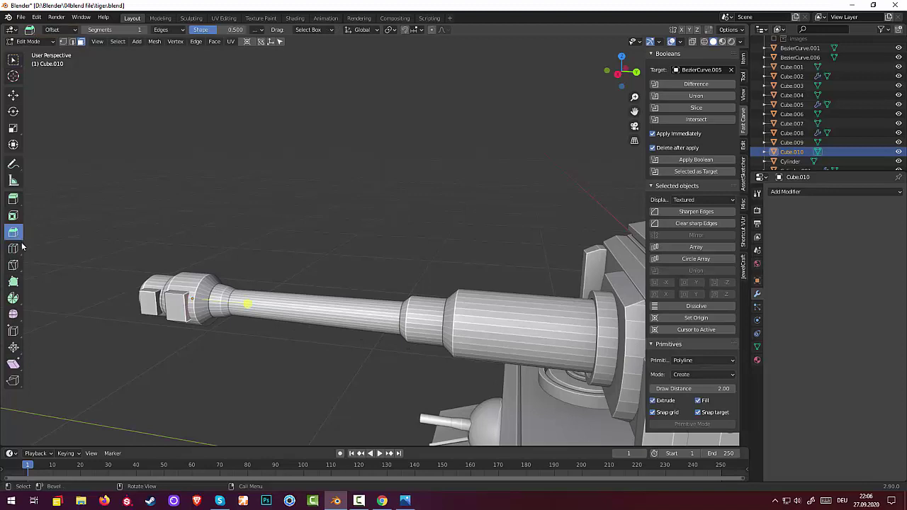
{"action": "left_click_drag", "start_coordinate": [247, 305], "coordinate": [252, 308]}
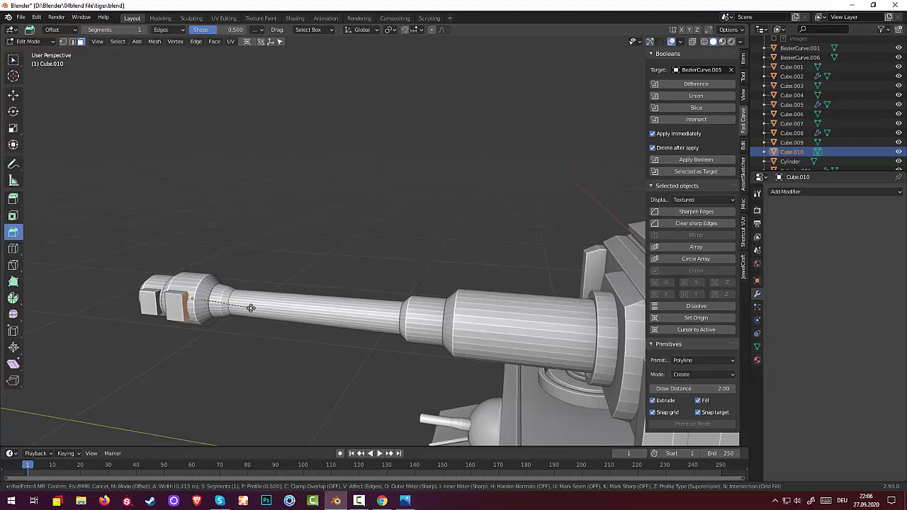
{"action": "left_click", "coordinate": [251, 308]}
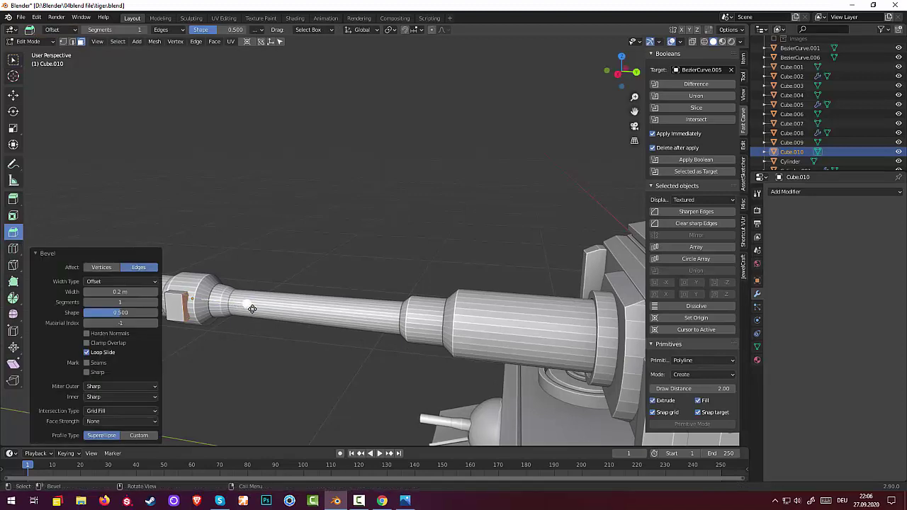
{"action": "middle_click_drag", "start_coordinate": [316, 263], "coordinate": [349, 344]}
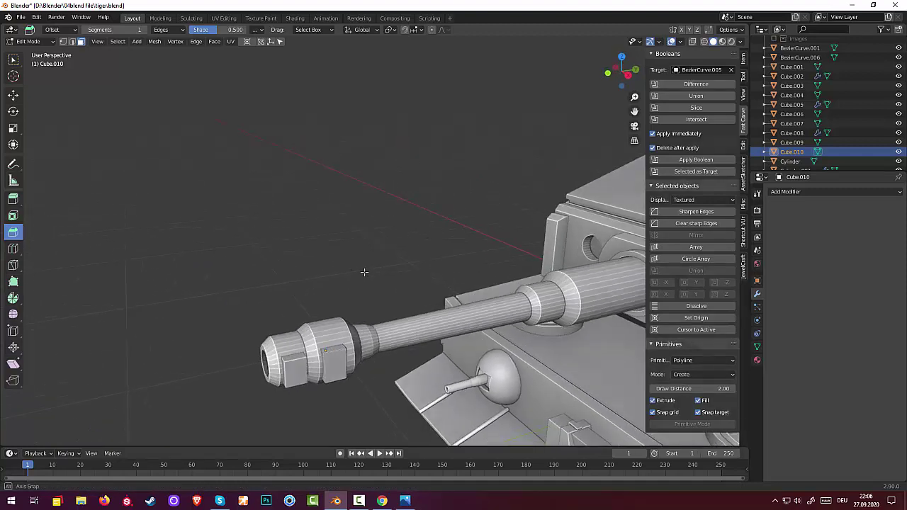
{"action": "mouse_move", "coordinate": [341, 379]}
{"action": "middle_mouse_down"}
{"action": "mouse_move", "coordinate": [345, 371]}
{"action": "mouse_move", "coordinate": [380, 384]}
{"action": "middle_mouse_up"}
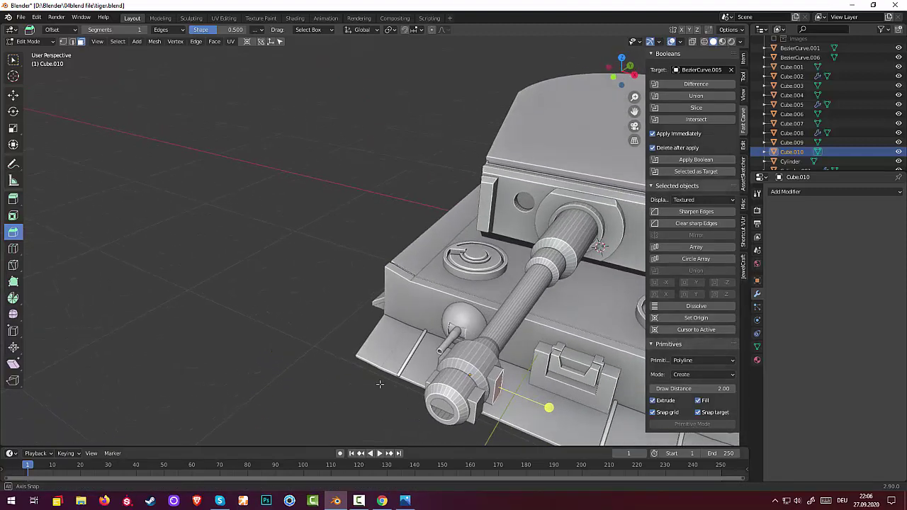
{"action": "left_click", "coordinate": [29, 41]}
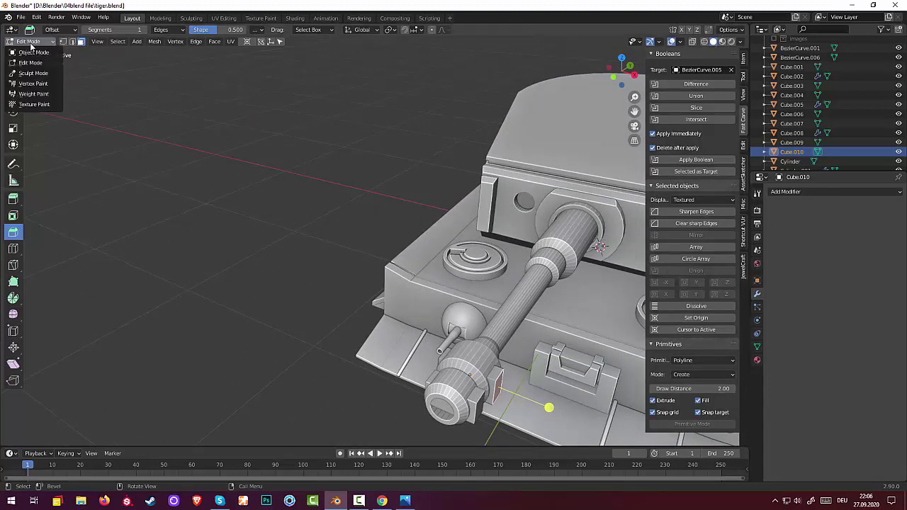
- Back in Object Mode, stretch Cube.010 1.477 times along X
{"action": "left_click", "coordinate": [28, 48]}
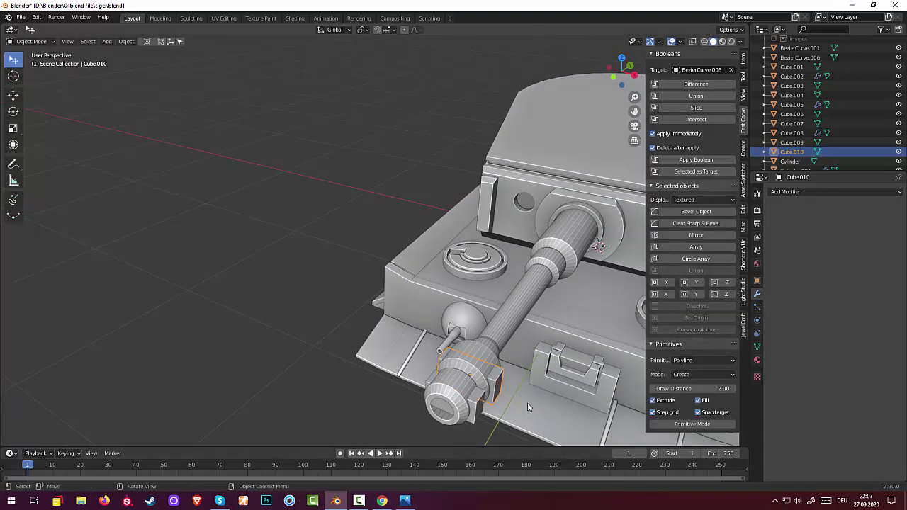
{"action": "key", "text": "s"}
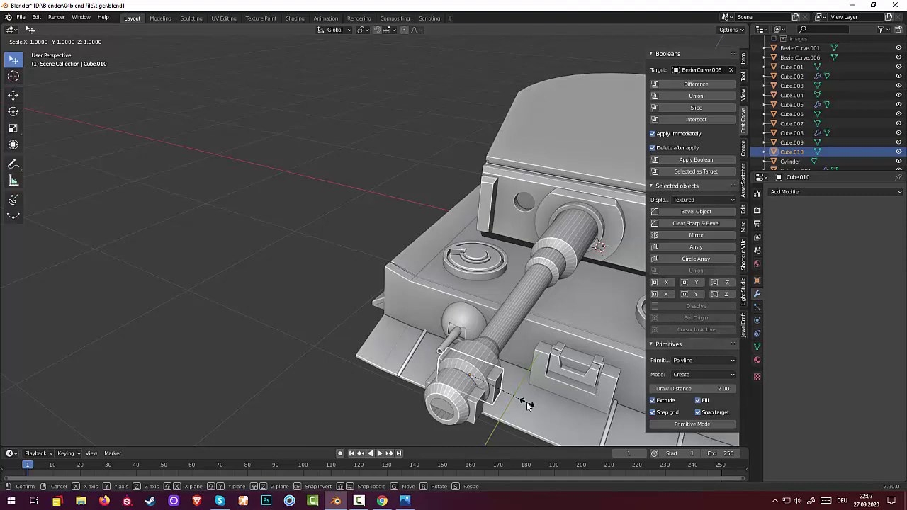
{"action": "key", "text": "x"}
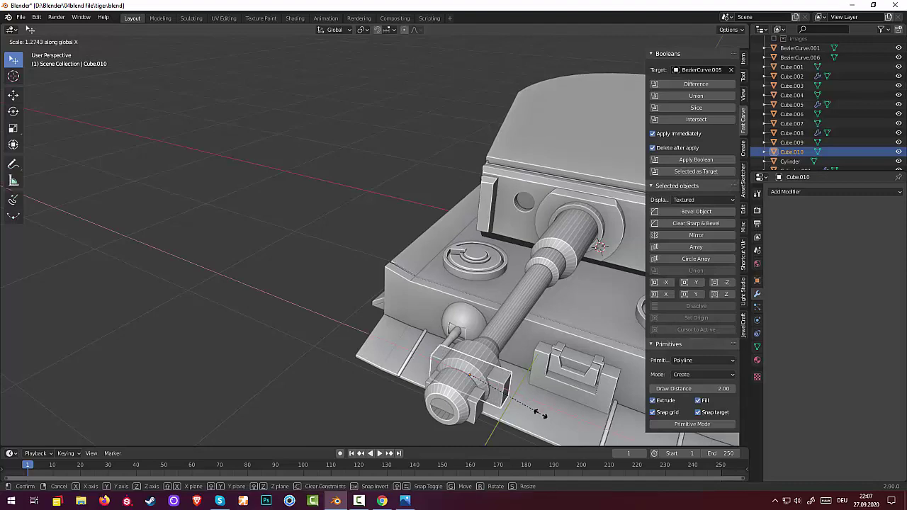
{"action": "left_click", "coordinate": [549, 418]}
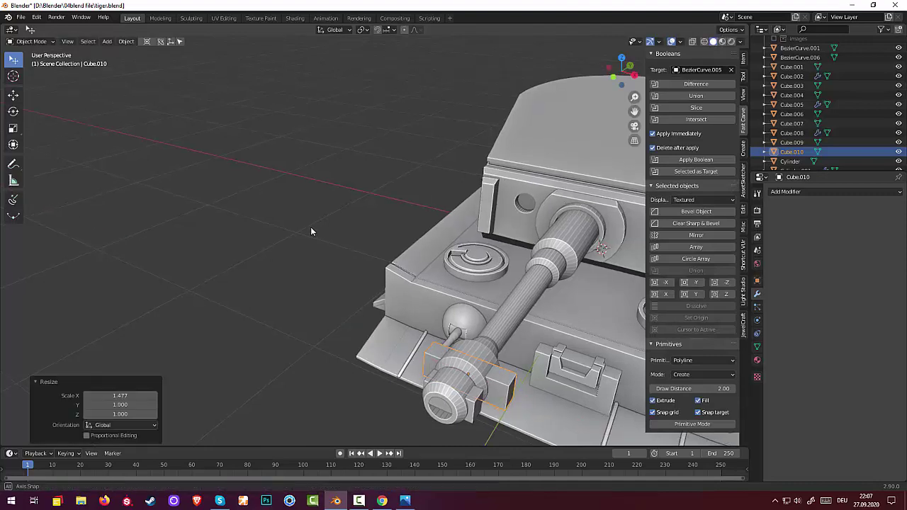
{"action": "mouse_move", "coordinate": [310, 226]}
{"action": "middle_mouse_down"}
{"action": "mouse_move", "coordinate": [269, 195]}
{"action": "mouse_move", "coordinate": [255, 217]}
{"action": "mouse_move", "coordinate": [267, 209]}
{"action": "middle_mouse_up"}
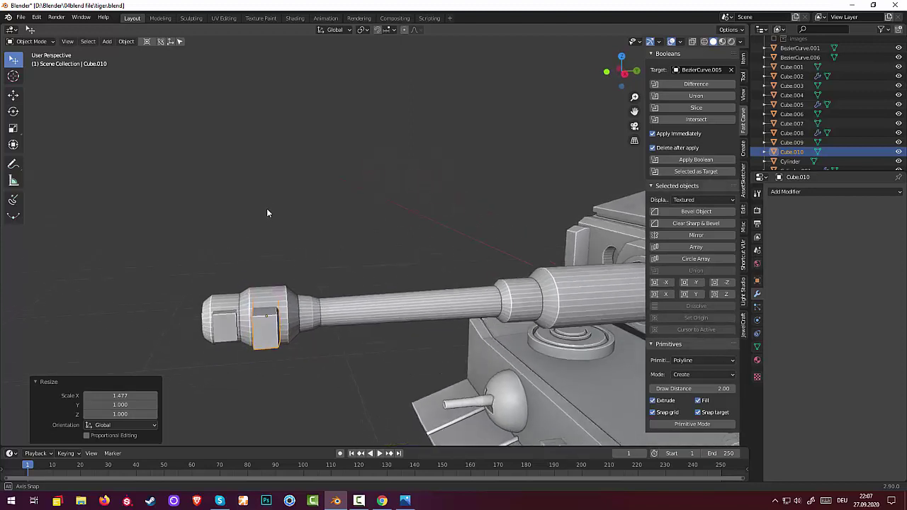
- Join Cube.009 and Cube.010 into the single object Cube.010
{"action": "left_click", "coordinate": [227, 321]}
{"action": "left_click", "coordinate": [266, 324], "text": "shift"}
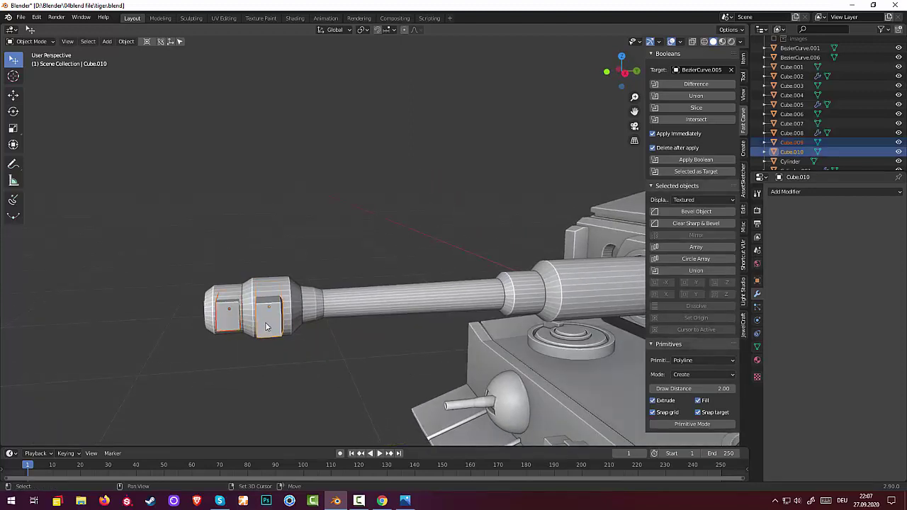
{"action": "key", "text": "ctrl"}
{"action": "key", "text": "ctrl+KP_Add"}
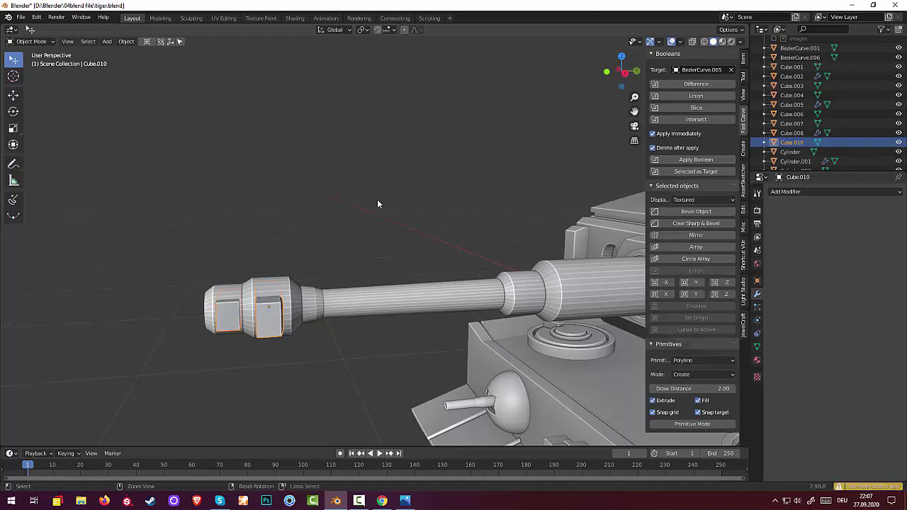
{"action": "left_click", "coordinate": [377, 199]}
- Cut the joined blocks from Cylinder.007 with a Difference boolean, deleting the cutters after apply
{"action": "left_click", "coordinate": [277, 326]}
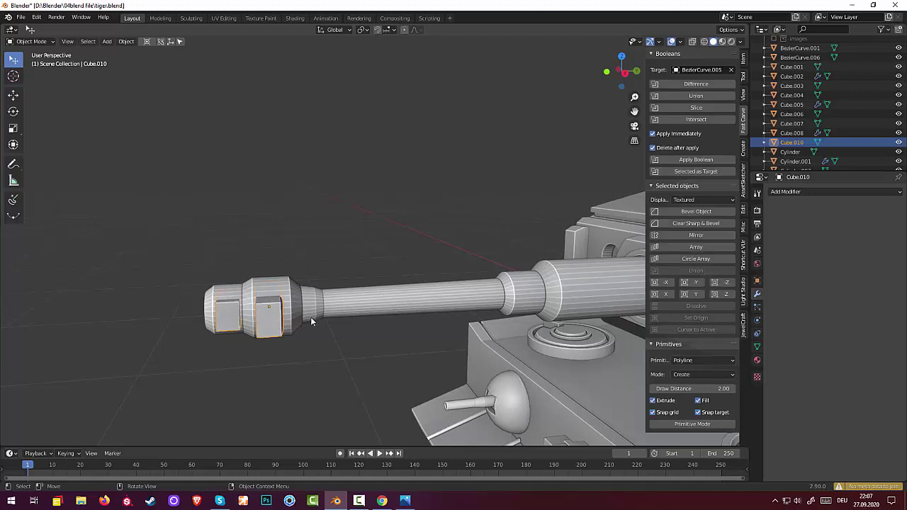
{"action": "mouse_move", "coordinate": [312, 320]}
{"action": "middle_mouse_down"}
{"action": "mouse_move", "coordinate": [334, 316]}
{"action": "mouse_move", "coordinate": [314, 316]}
{"action": "middle_mouse_up"}
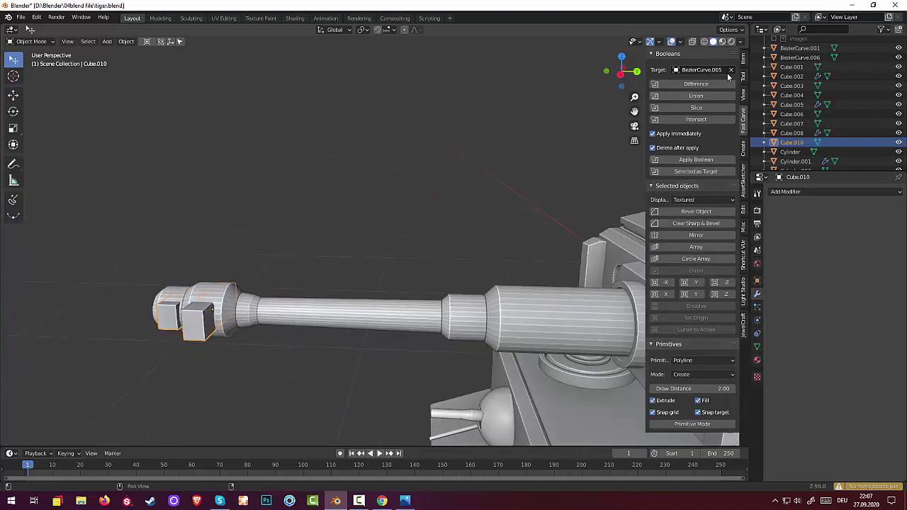
{"action": "left_click", "coordinate": [731, 69]}
{"action": "left_click", "coordinate": [732, 70]}
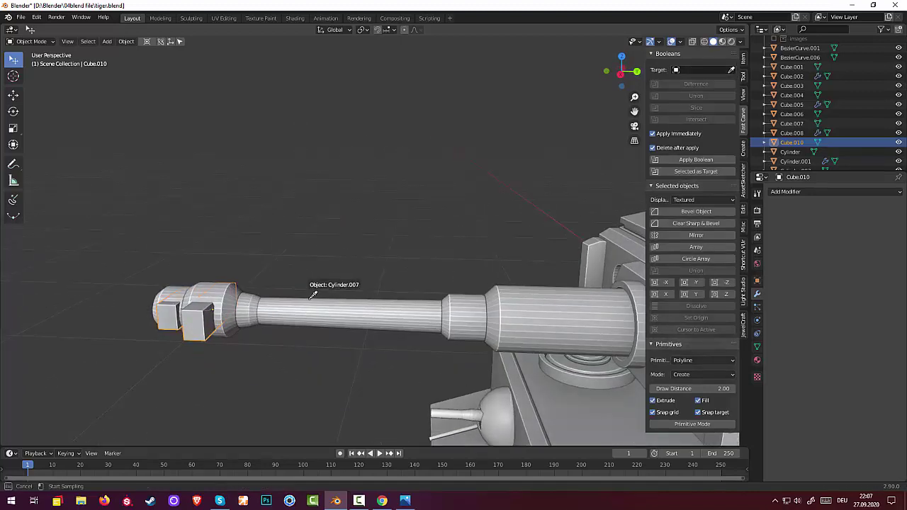
{"action": "left_click", "coordinate": [285, 302]}
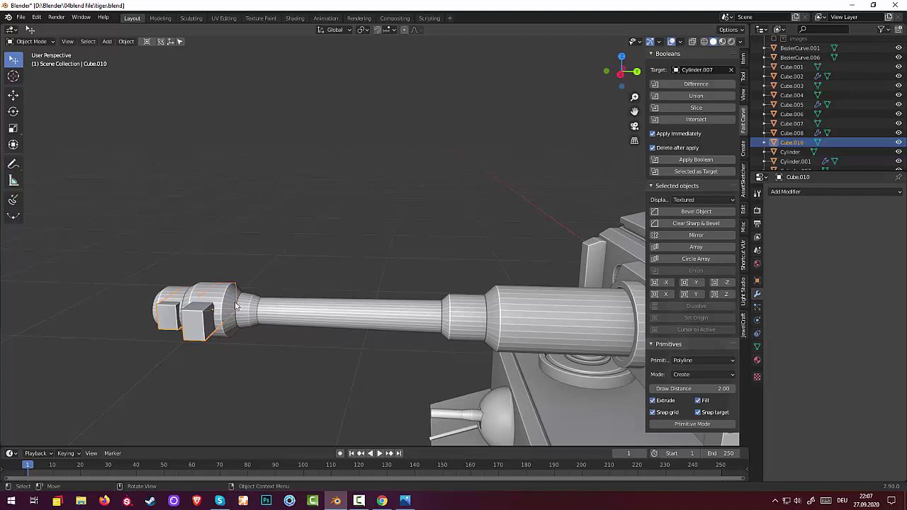
{"action": "left_click", "coordinate": [731, 71]}
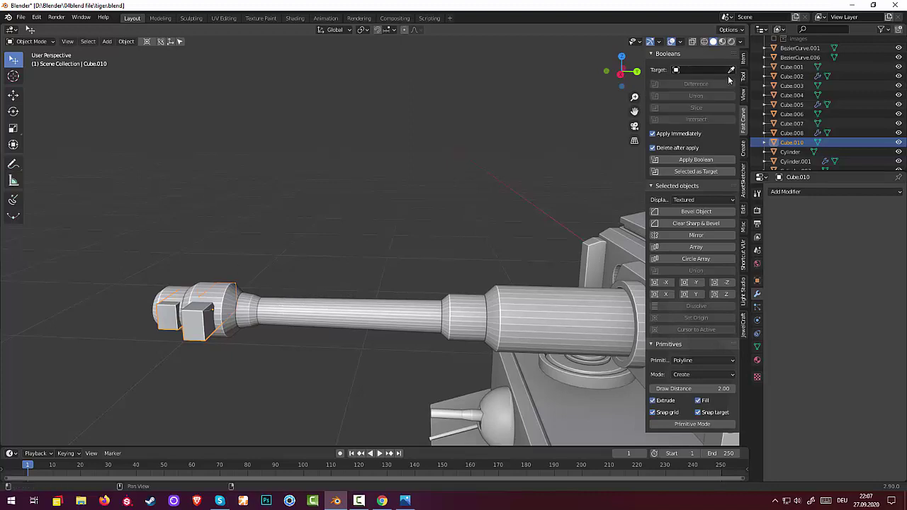
{"action": "left_click", "coordinate": [732, 70]}
{"action": "left_click", "coordinate": [206, 293]}
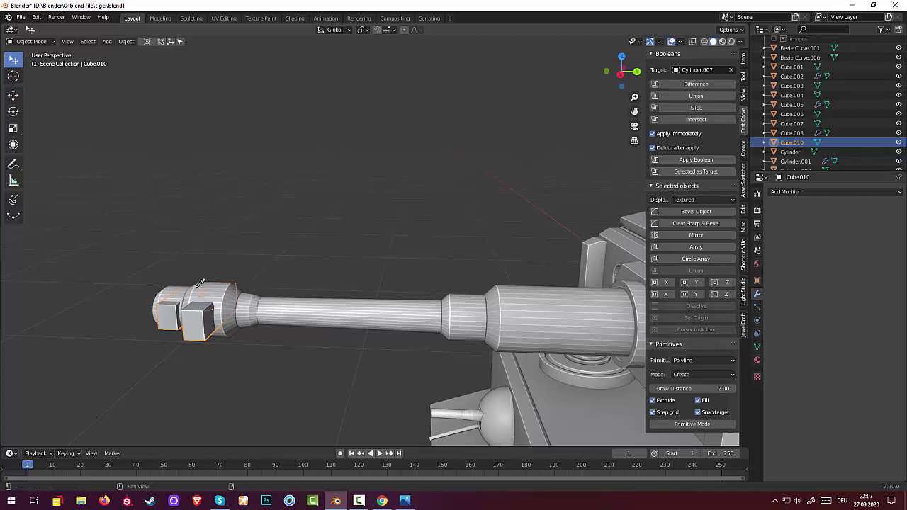
{"action": "left_click", "coordinate": [691, 86]}
{"action": "mouse_move", "coordinate": [356, 205]}
{"action": "middle_mouse_down"}
{"action": "mouse_move", "coordinate": [478, 197]}
{"action": "mouse_move", "coordinate": [513, 214]}
{"action": "mouse_move", "coordinate": [402, 203]}
{"action": "mouse_move", "coordinate": [396, 187]}
{"action": "mouse_move", "coordinate": [398, 210]}
{"action": "mouse_move", "coordinate": [436, 233]}
{"action": "mouse_move", "coordinate": [439, 248]}
{"action": "middle_mouse_up"}
- Nudge the turret's curve object slightly while viewing the tank's right flank
{"action": "scroll", "coordinate": [437, 233], "scroll_direction": "down", "scroll_amount": 3}
{"action": "scroll", "coordinate": [442, 239], "scroll_direction": "down", "scroll_amount": 2}
{"action": "scroll", "coordinate": [439, 248], "scroll_direction": "down", "scroll_amount": 2}
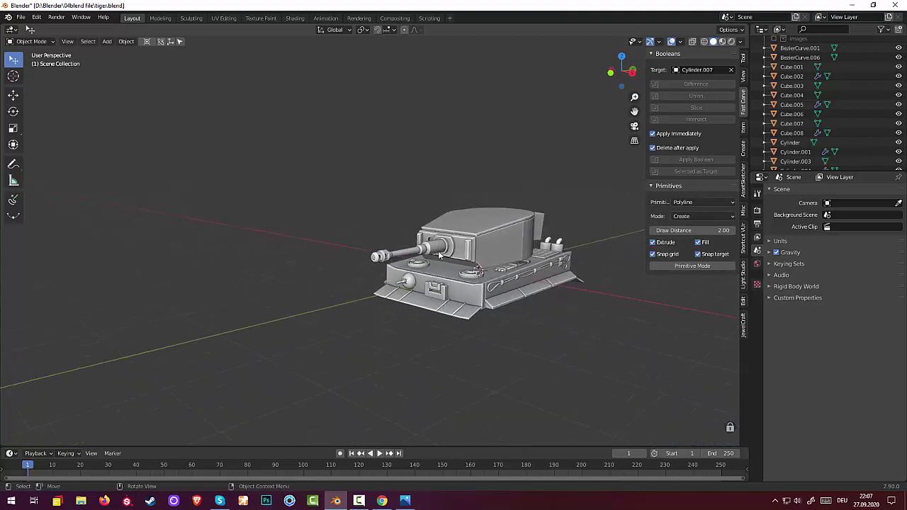
{"action": "scroll", "coordinate": [439, 255], "scroll_direction": "up", "scroll_amount": 5}
{"action": "mouse_move", "coordinate": [494, 232]}
{"action": "middle_mouse_down"}
{"action": "mouse_move", "coordinate": [458, 228]}
{"action": "mouse_move", "coordinate": [454, 211]}
{"action": "middle_mouse_up"}
{"action": "scroll", "coordinate": [458, 228], "scroll_direction": "up", "scroll_amount": 2}
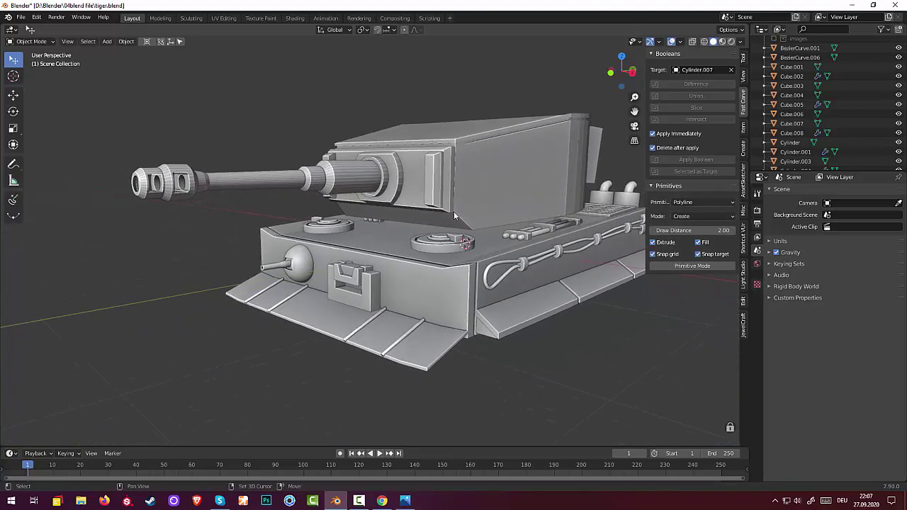
{"action": "left_click", "coordinate": [454, 211]}
{"action": "key", "text": "g"}
{"action": "left_click", "coordinate": [457, 232]}
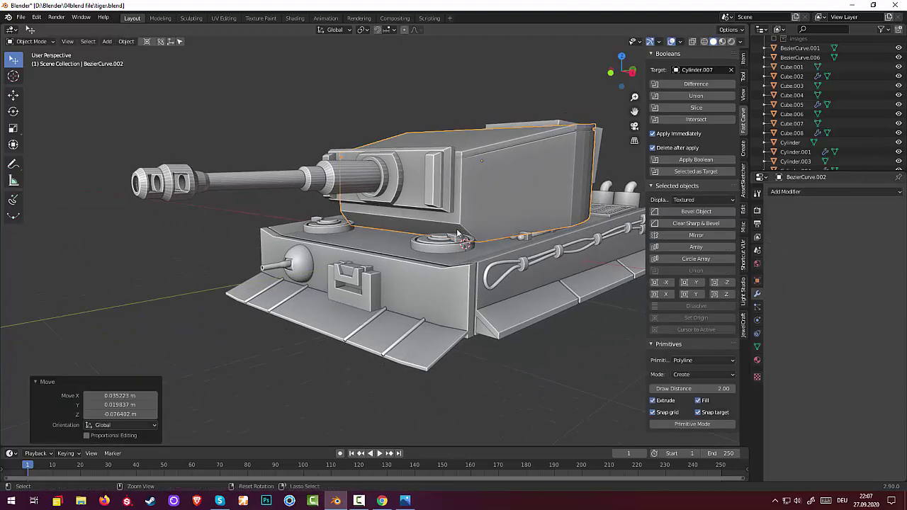
{"action": "left_click", "coordinate": [570, 383]}
- Select the gun mantlet and bring up the Add > Mesh primitives list
{"action": "mouse_move", "coordinate": [551, 365]}
{"action": "middle_mouse_down"}
{"action": "mouse_move", "coordinate": [566, 383]}
{"action": "mouse_move", "coordinate": [441, 350]}
{"action": "mouse_move", "coordinate": [440, 232]}
{"action": "mouse_move", "coordinate": [468, 235]}
{"action": "mouse_move", "coordinate": [436, 239]}
{"action": "mouse_move", "coordinate": [397, 212]}
{"action": "middle_mouse_up"}
{"action": "left_click", "coordinate": [565, 382]}
{"action": "scroll", "coordinate": [441, 232], "scroll_direction": "up", "scroll_amount": 2}
{"action": "left_click", "coordinate": [377, 172]}
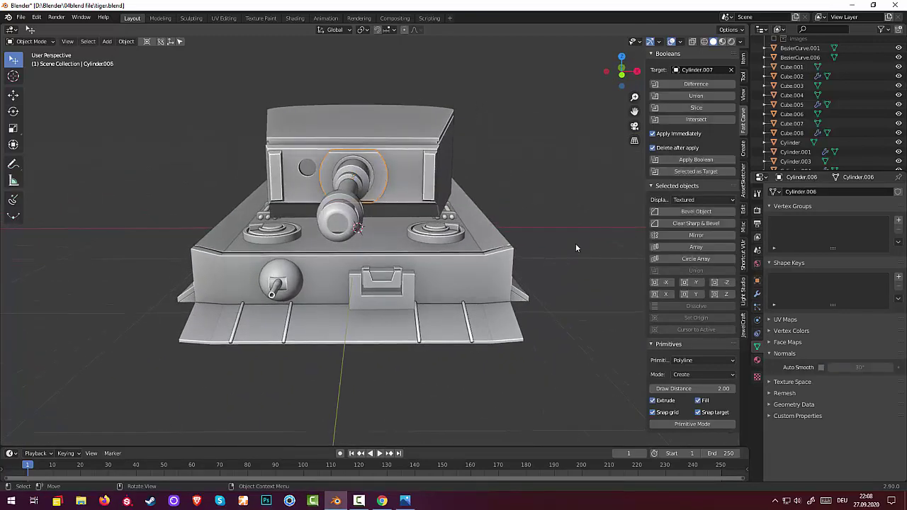
{"action": "key", "text": "shift+a"}
{"action": "key", "text": "Escape"}
{"action": "key", "text": "shift+a"}
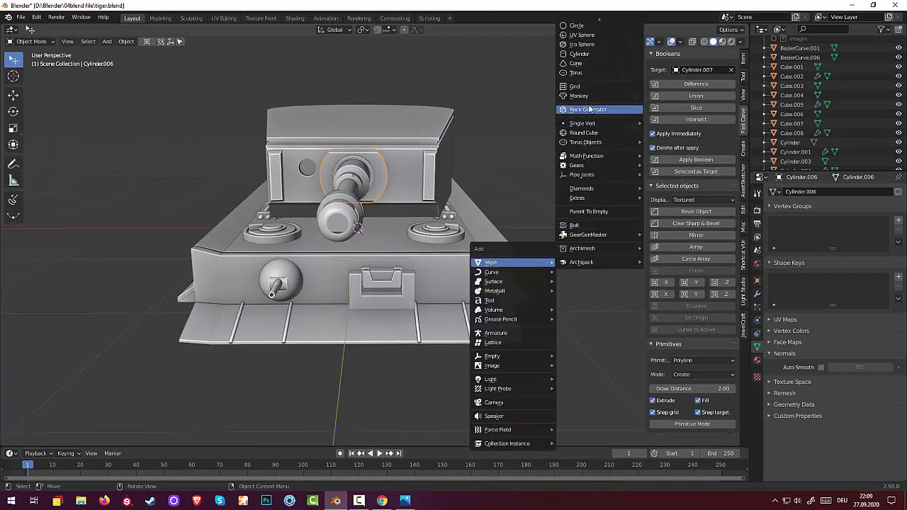
- Add a trial cylinder with radius 0.19 m and depth 0.31 m
{"action": "left_click", "coordinate": [579, 56]}
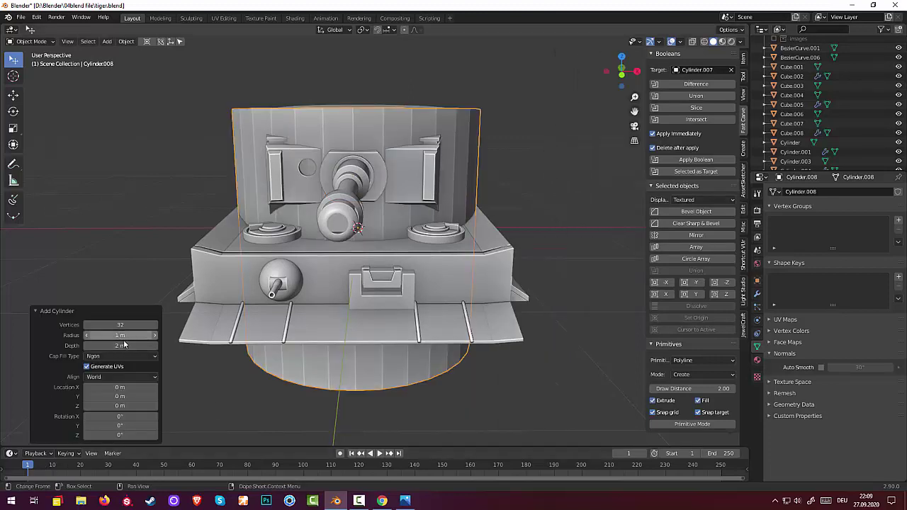
{"action": "mouse_move", "coordinate": [122, 335]}
{"action": "left_mouse_down"}
{"action": "mouse_move", "coordinate": [89, 335]}
{"action": "mouse_move", "coordinate": [118, 345]}
{"action": "mouse_move", "coordinate": [92, 345]}
{"action": "left_mouse_up"}
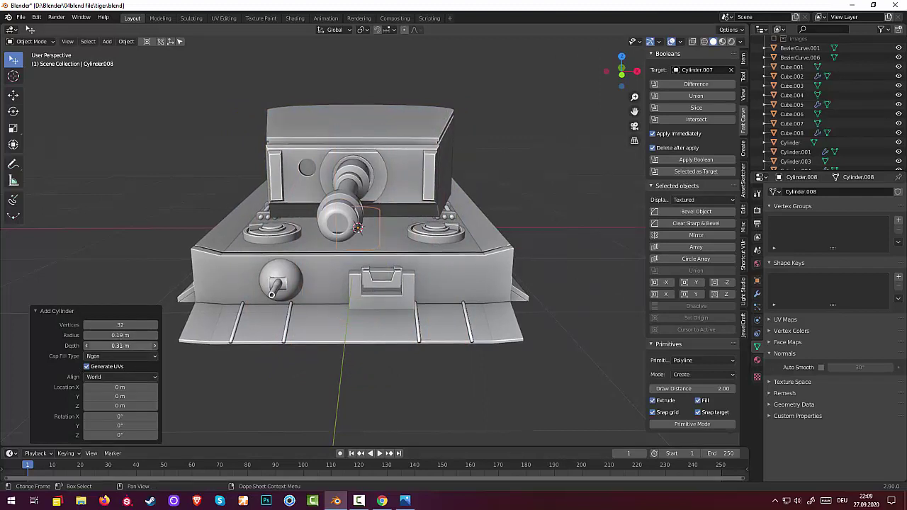
{"action": "left_click", "coordinate": [307, 408]}
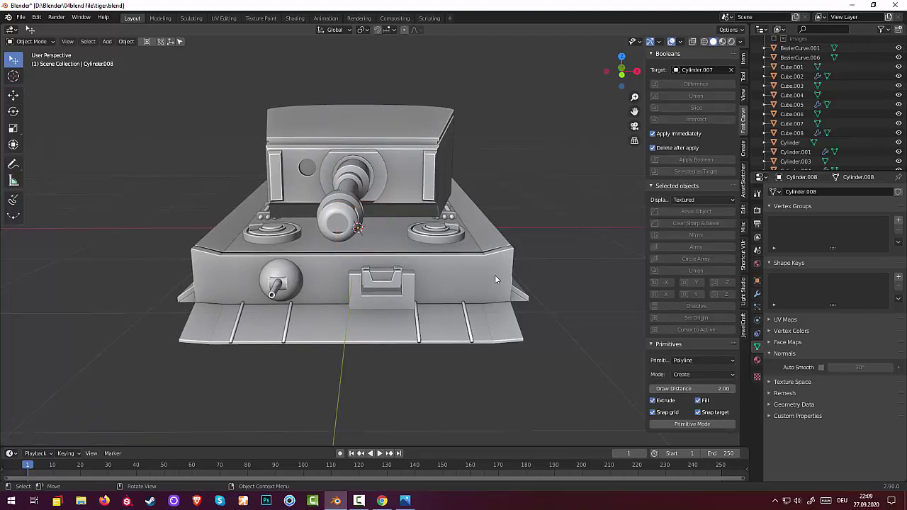
{"action": "mouse_move", "coordinate": [307, 403]}
{"action": "middle_mouse_down"}
{"action": "mouse_move", "coordinate": [434, 282]}
{"action": "mouse_move", "coordinate": [433, 253]}
{"action": "middle_mouse_up"}
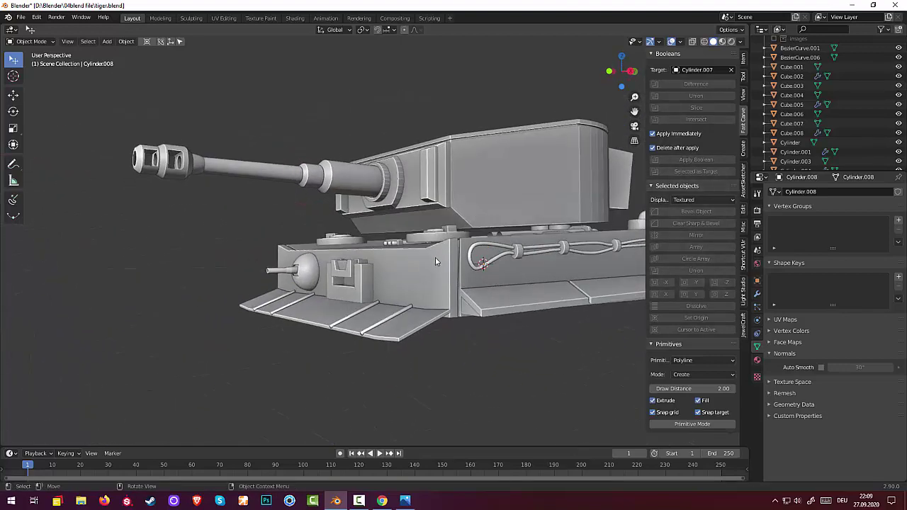
{"action": "scroll", "coordinate": [842, 154], "scroll_direction": "down", "scroll_amount": 3}
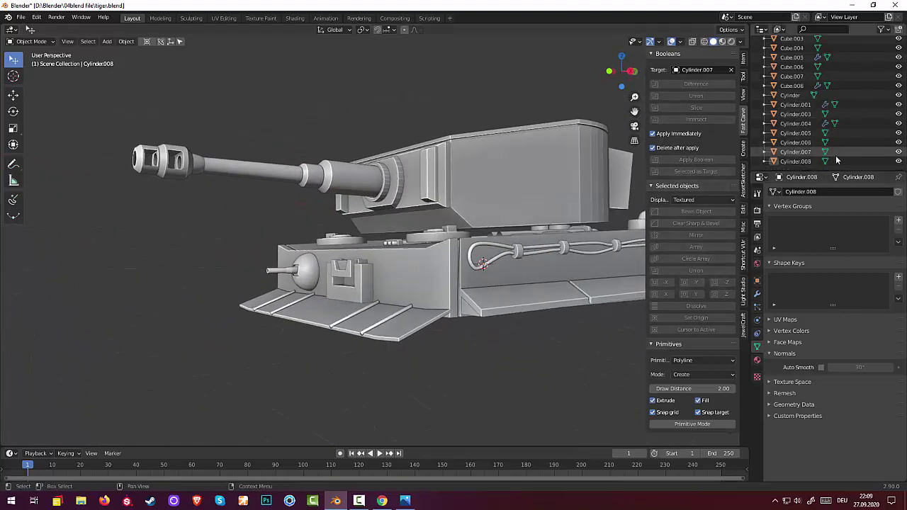
- Raise Cylinder.008 along Z above the turret, then delete it
{"action": "left_click", "coordinate": [801, 162]}
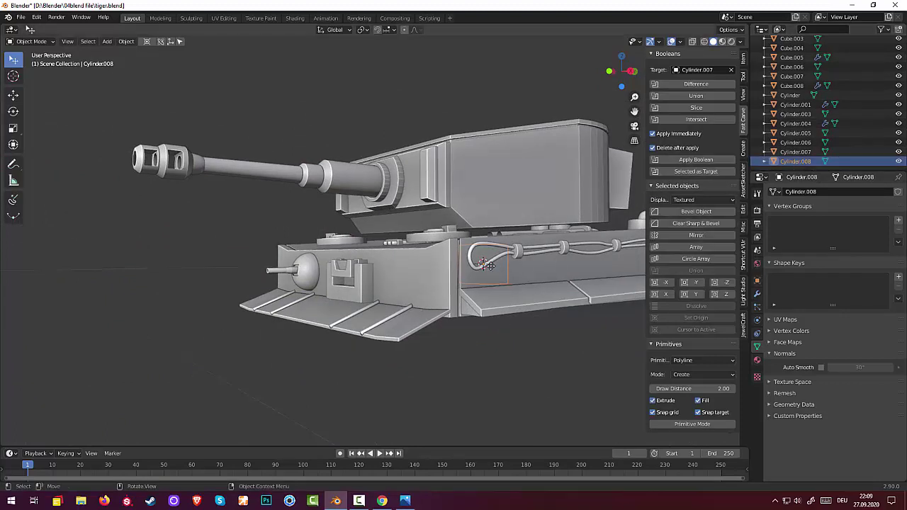
{"action": "key", "text": "g"}
{"action": "key", "text": "z"}
{"action": "left_click", "coordinate": [475, 110]}
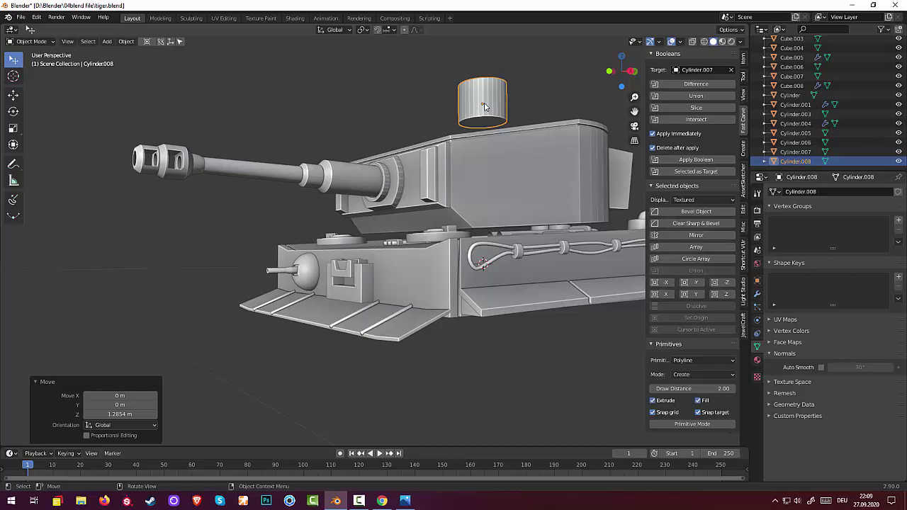
{"action": "left_click", "coordinate": [494, 108]}
{"action": "key", "text": "Delete"}
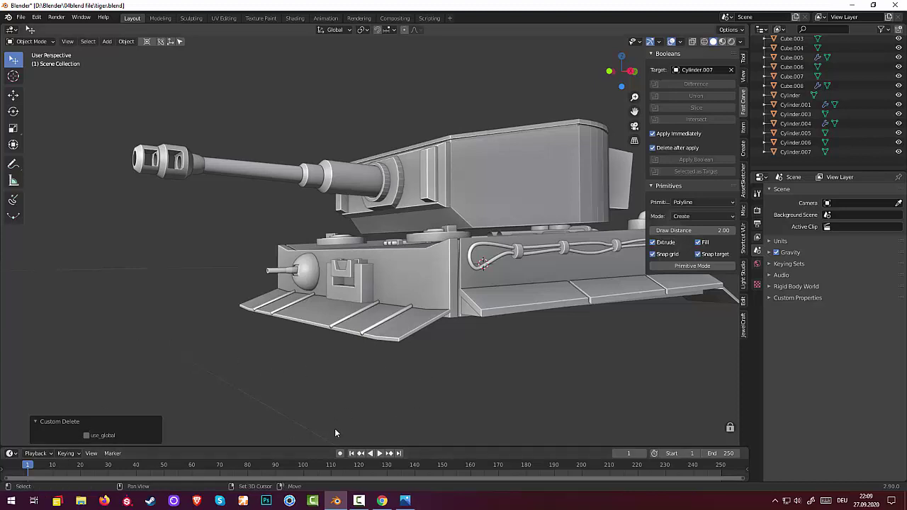
{"action": "key", "text": "shift+a"}
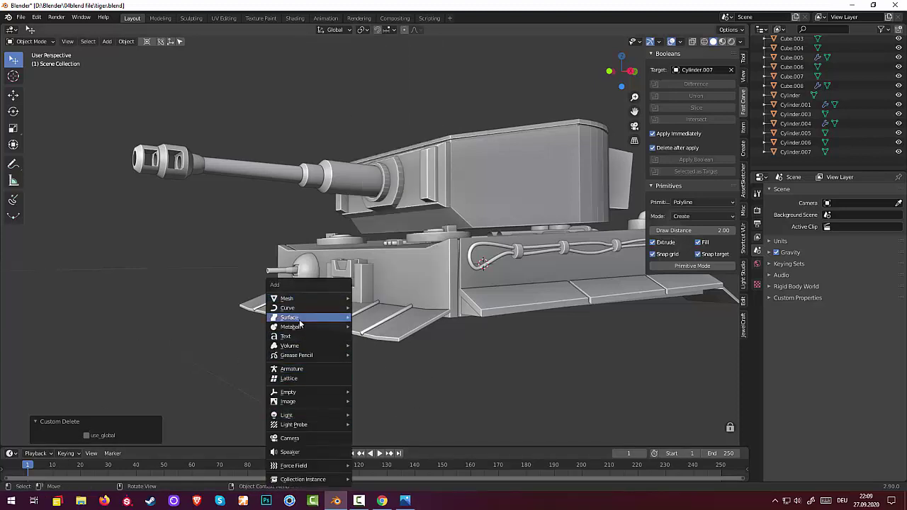
{"action": "mouse_move", "coordinate": [287, 298]}
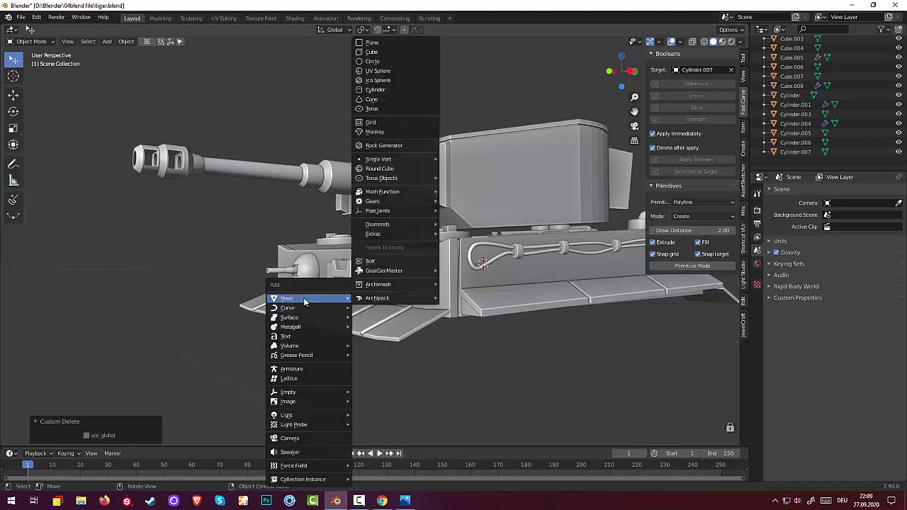
- Add a new cylinder with 6 vertices
{"action": "left_click", "coordinate": [374, 91]}
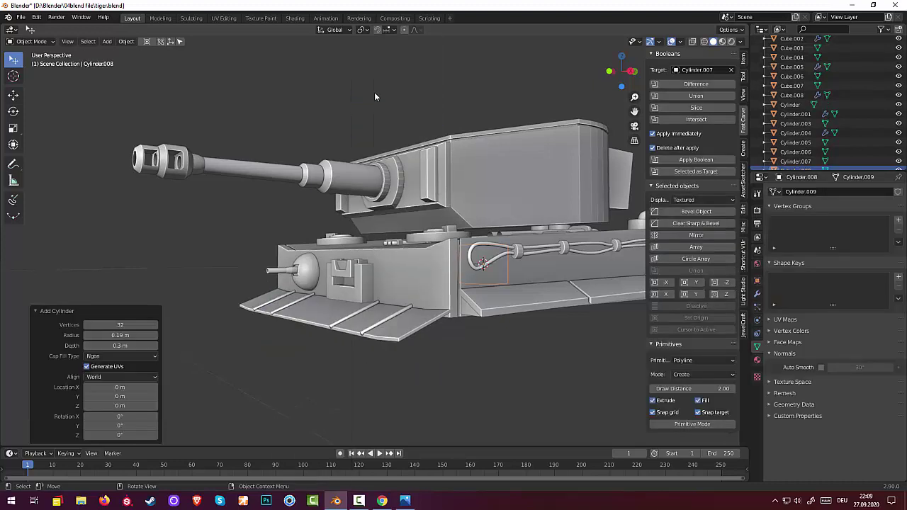
{"action": "left_click", "coordinate": [124, 324]}
{"action": "type", "text": "6"}
{"action": "key", "text": "Return"}
{"action": "mouse_move", "coordinate": [404, 333]}
{"action": "middle_mouse_down"}
{"action": "mouse_move", "coordinate": [388, 343]}
{"action": "mouse_move", "coordinate": [584, 307]}
{"action": "middle_mouse_up"}
{"action": "scroll", "coordinate": [852, 145], "scroll_direction": "down", "scroll_amount": 1}
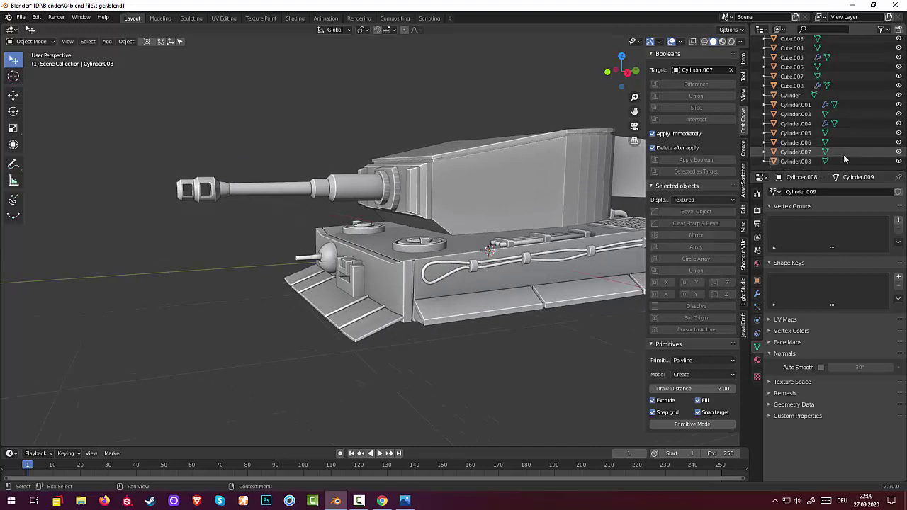
- Lift Cylinder.008 along Z to hover 1.2611 m above the turret roof
{"action": "left_click", "coordinate": [791, 161]}
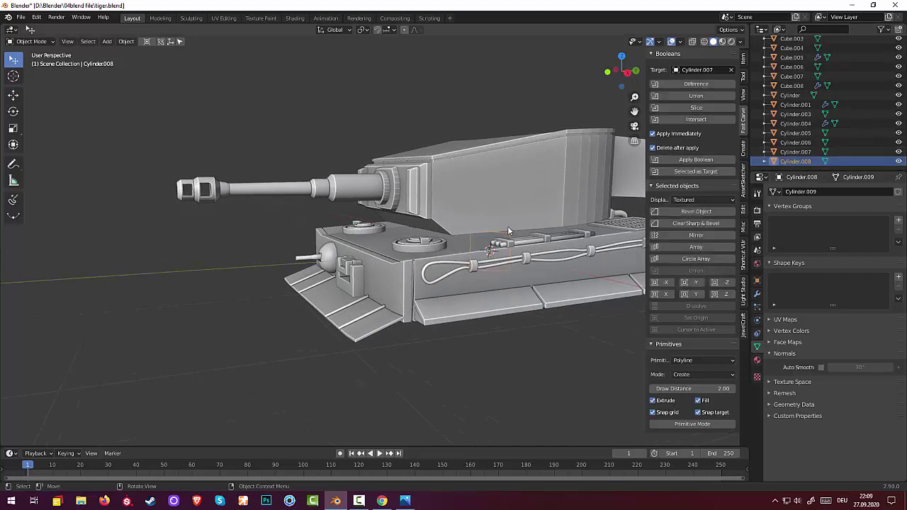
{"action": "key", "text": "g"}
{"action": "key", "text": "z"}
{"action": "left_click", "coordinate": [473, 85]}
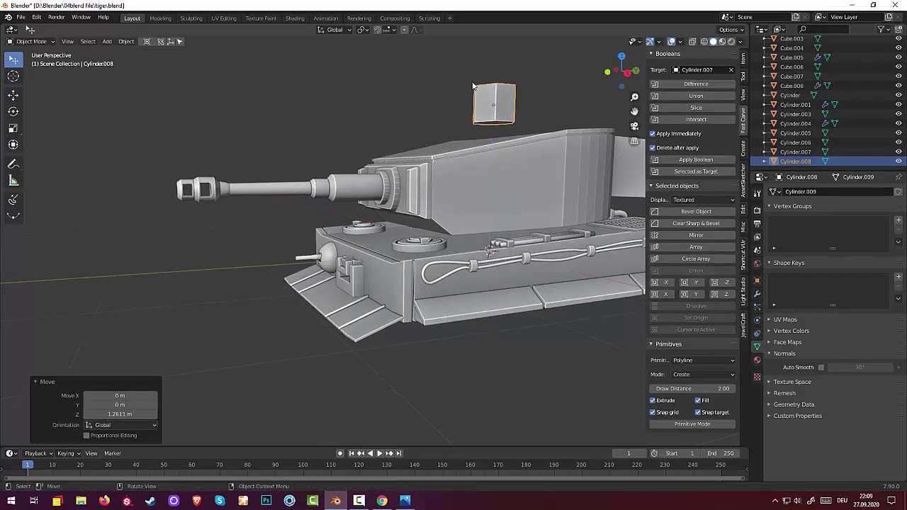
{"action": "middle_click_drag", "start_coordinate": [473, 85], "coordinate": [478, 134]}
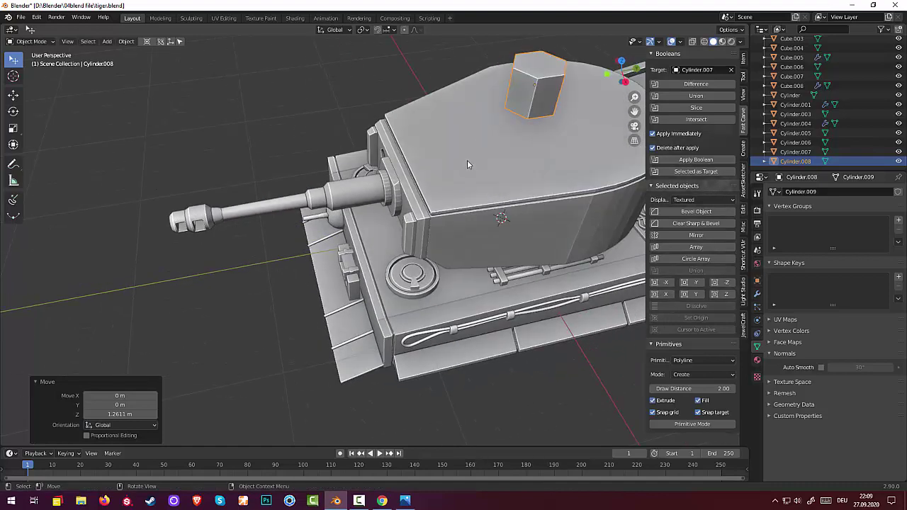
- Rotate the cylinder 90° about X and check it in right-side view
{"action": "key", "text": "r"}
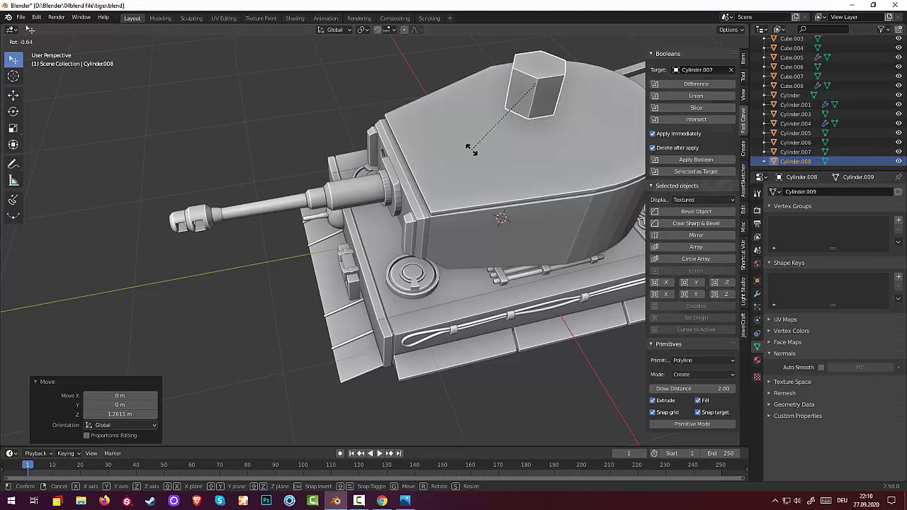
{"action": "key", "text": "x"}
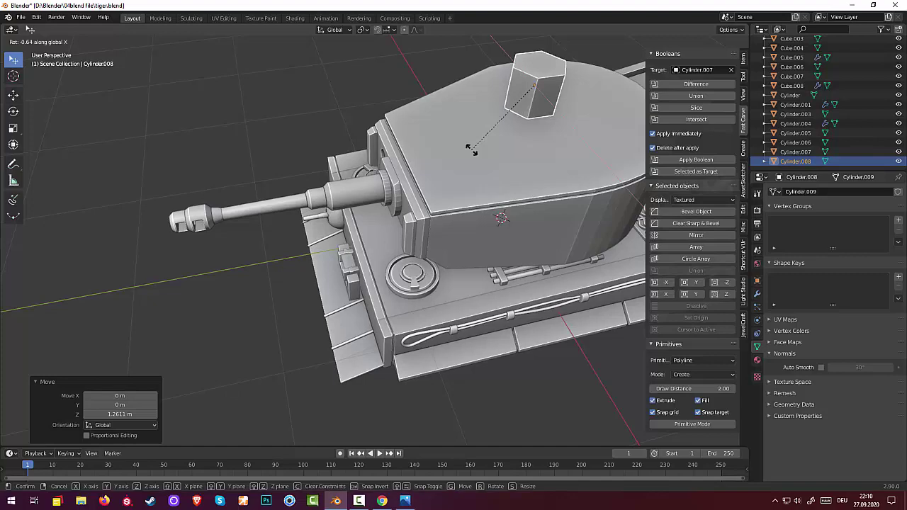
{"action": "type", "text": "90"}
{"action": "key", "text": "Return"}
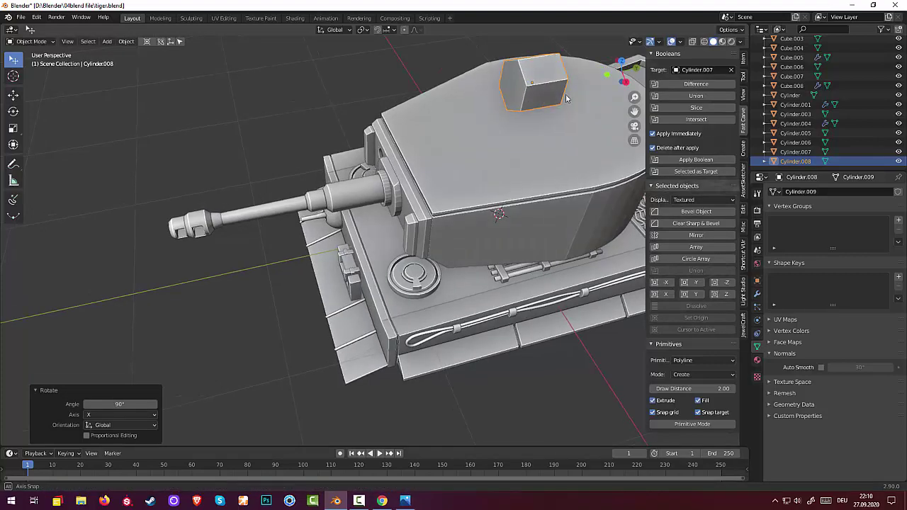
{"action": "left_click_drag", "start_coordinate": [622, 77], "coordinate": [607, 48]}
{"action": "mouse_move", "coordinate": [606, 47]}
{"action": "middle_mouse_down"}
{"action": "mouse_move", "coordinate": [462, 93]}
{"action": "mouse_move", "coordinate": [458, 74]}
{"action": "mouse_move", "coordinate": [467, 81]}
{"action": "middle_mouse_up"}
{"action": "scroll", "coordinate": [462, 92], "scroll_direction": "up", "scroll_amount": 3}
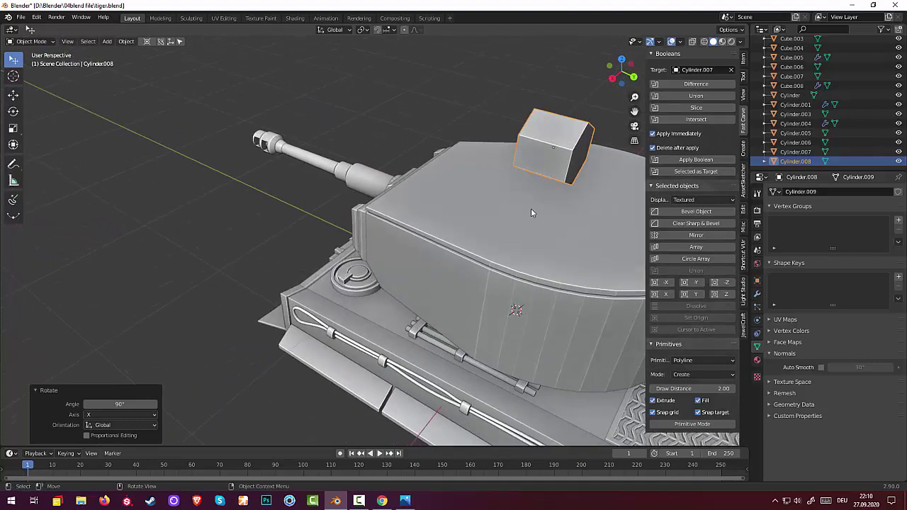
{"action": "key", "text": "KP_3"}
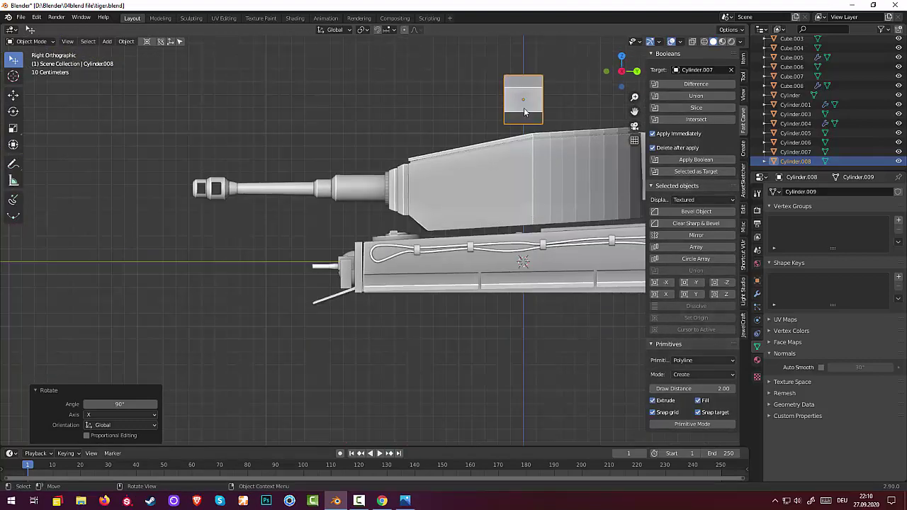
{"action": "scroll", "coordinate": [522, 108], "scroll_direction": "down", "scroll_amount": 2}
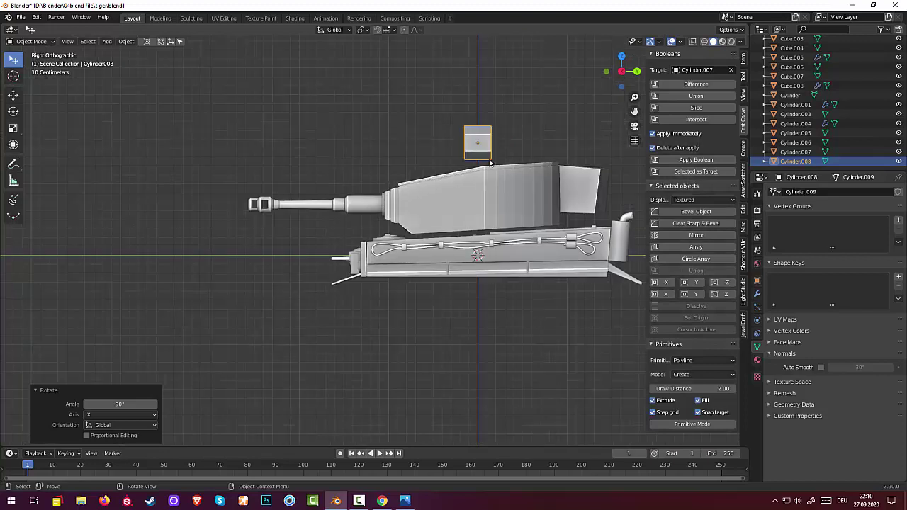
{"action": "scroll", "coordinate": [485, 185], "scroll_direction": "down", "scroll_amount": 2}
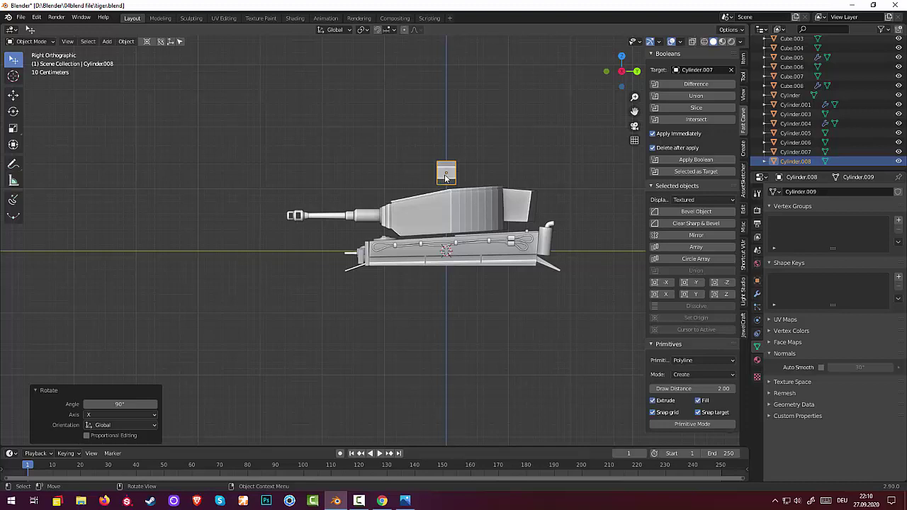
- Place the hex bolt on the mantlet beside the barrel and shrink it to 0.324
{"action": "key", "text": "g"}
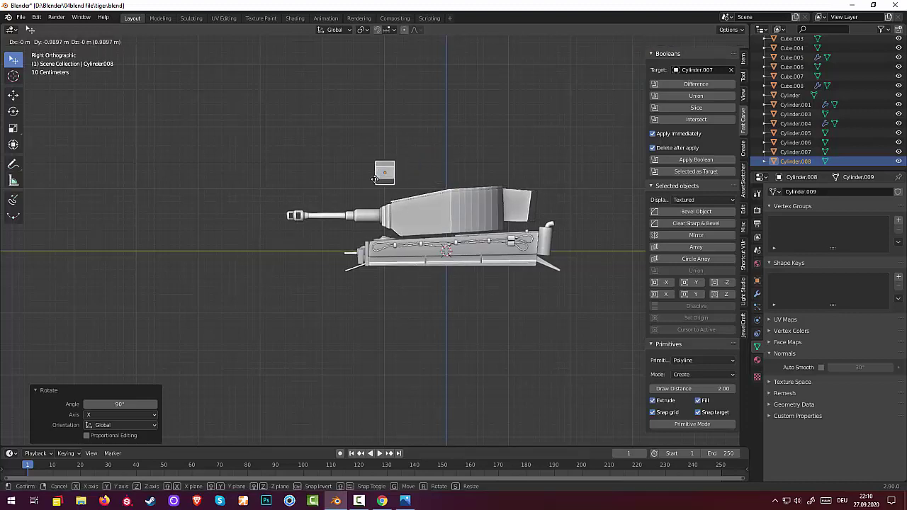
{"action": "left_click", "coordinate": [369, 221]}
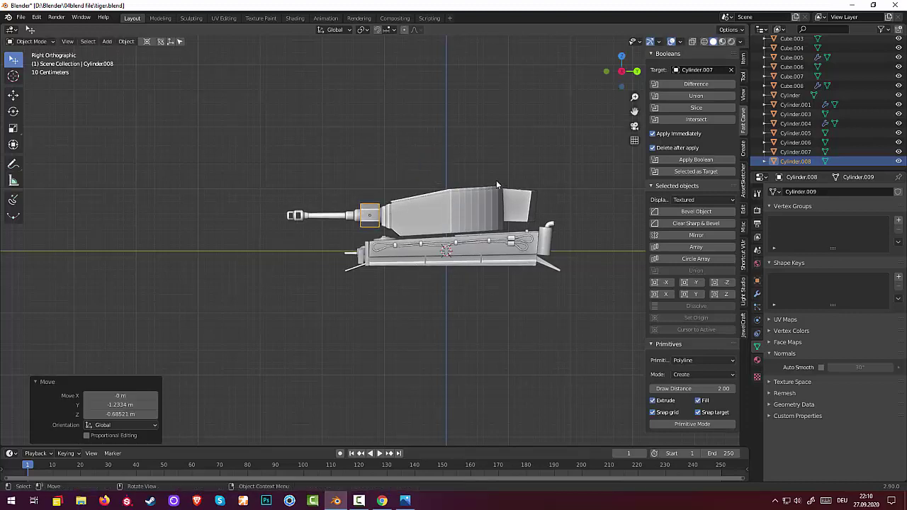
{"action": "key", "text": "s"}
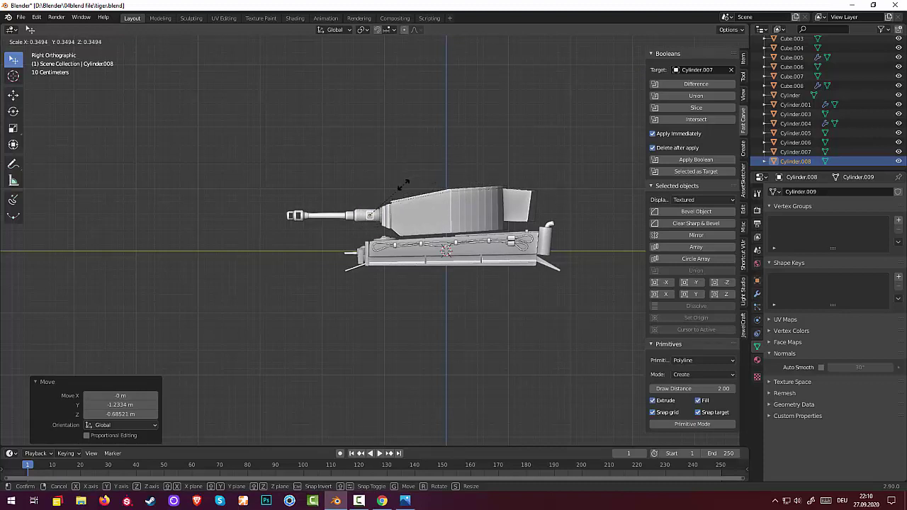
{"action": "left_click", "coordinate": [401, 185]}
- Shift the bolt 0.17975 m along X and check it from the side view
{"action": "middle_click_drag", "start_coordinate": [429, 199], "coordinate": [530, 206]}
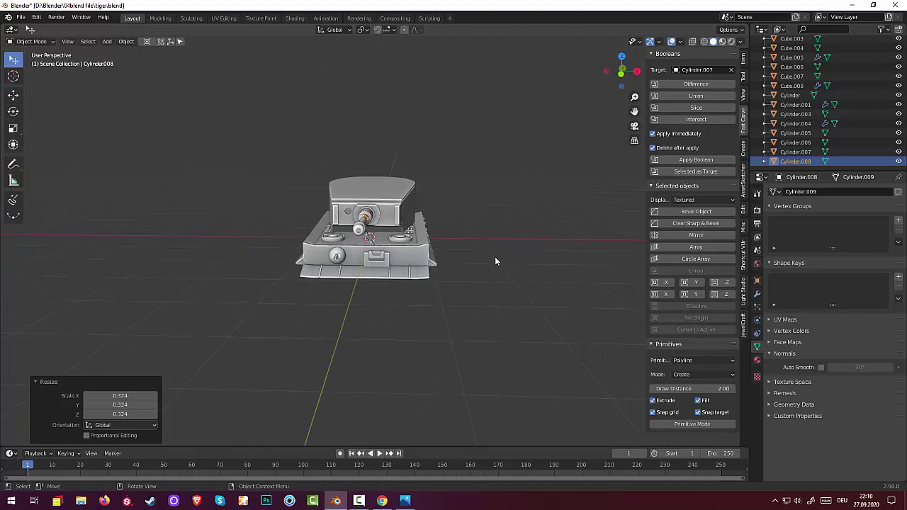
{"action": "key", "text": "g"}
{"action": "key", "text": "x"}
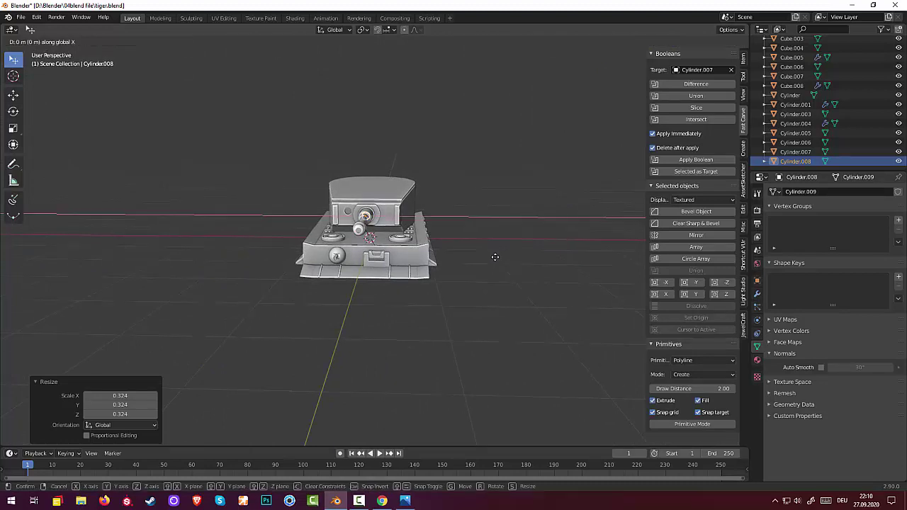
{"action": "left_click", "coordinate": [506, 258]}
{"action": "scroll", "coordinate": [451, 217], "scroll_direction": "up", "scroll_amount": 2}
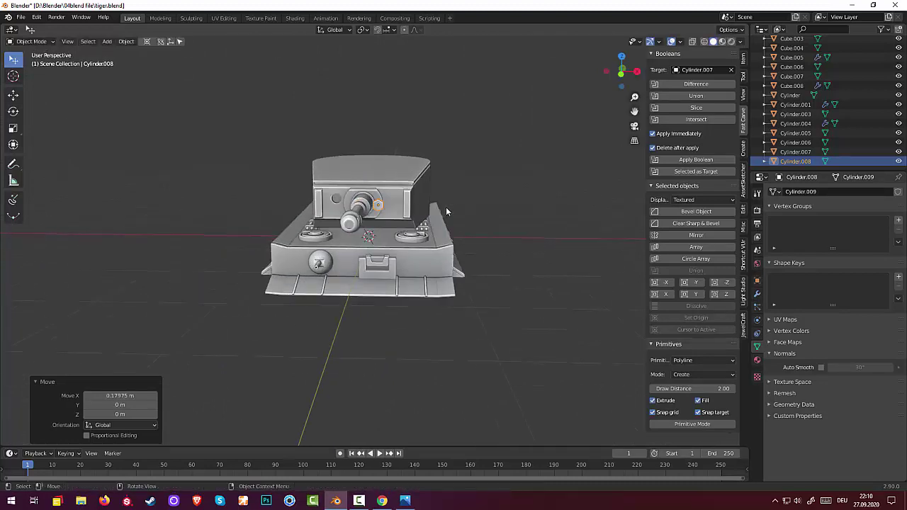
{"action": "scroll", "coordinate": [439, 205], "scroll_direction": "up", "scroll_amount": 3}
{"action": "scroll", "coordinate": [437, 203], "scroll_direction": "up", "scroll_amount": 2}
{"action": "key", "text": "KP_3"}
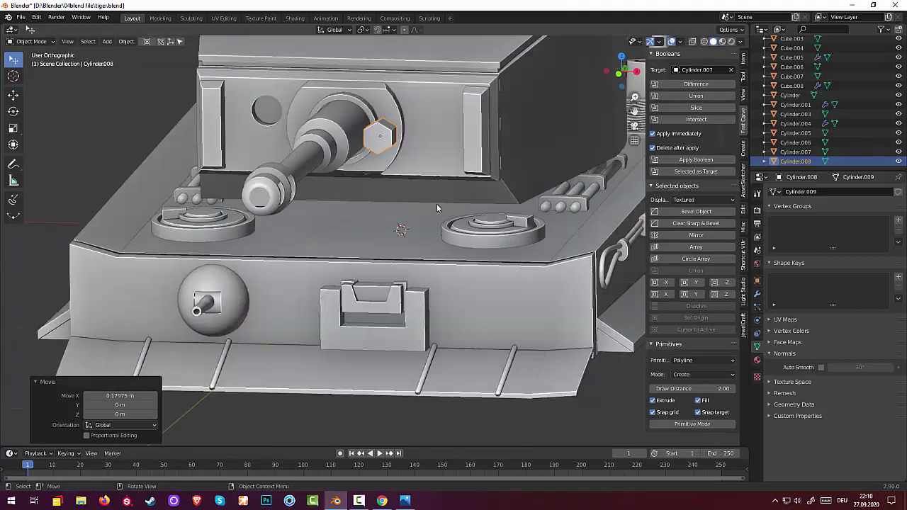
- In front view, shrink the bolt slightly and rotate it -28.3°
{"action": "key", "text": "KP_1"}
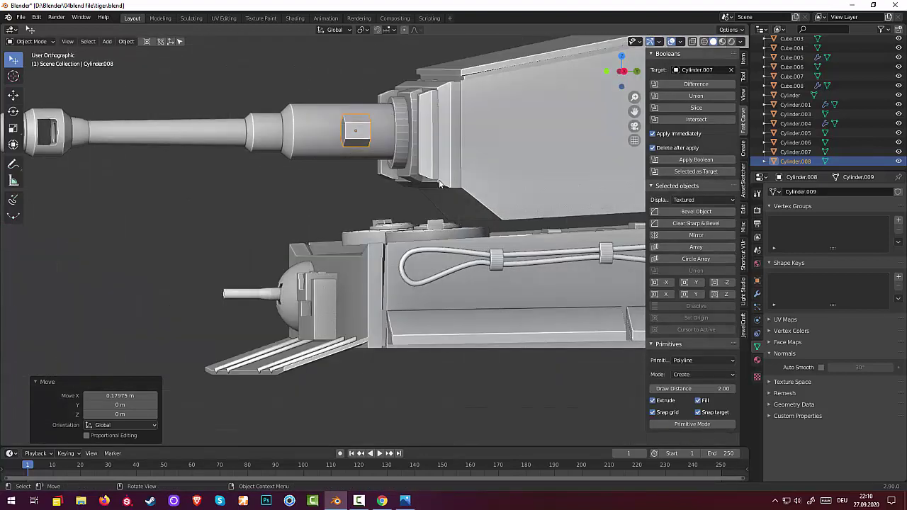
{"action": "key", "text": "s"}
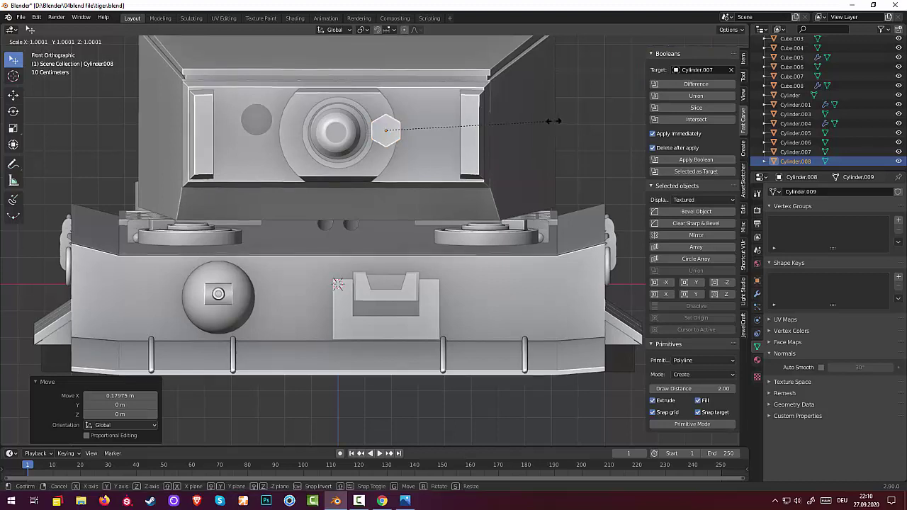
{"action": "left_click", "coordinate": [447, 132]}
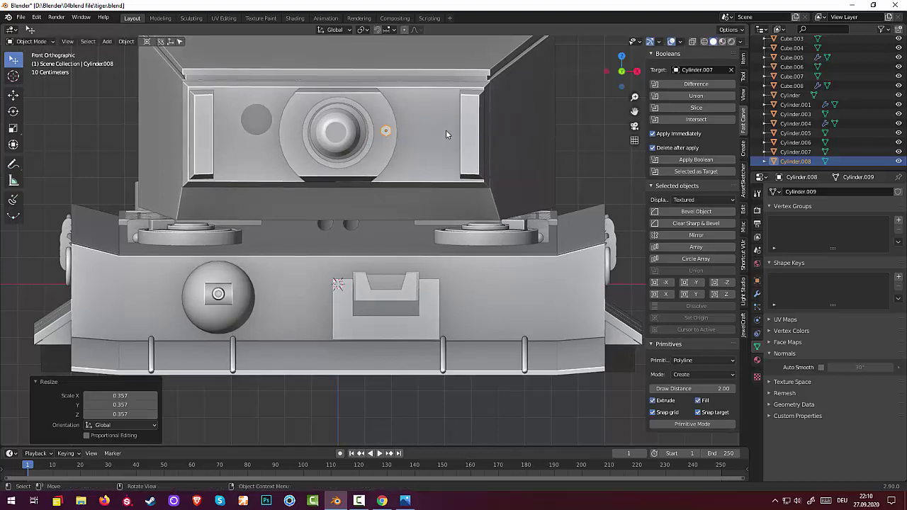
{"action": "key", "text": "r"}
{"action": "left_click", "coordinate": [401, 138]}
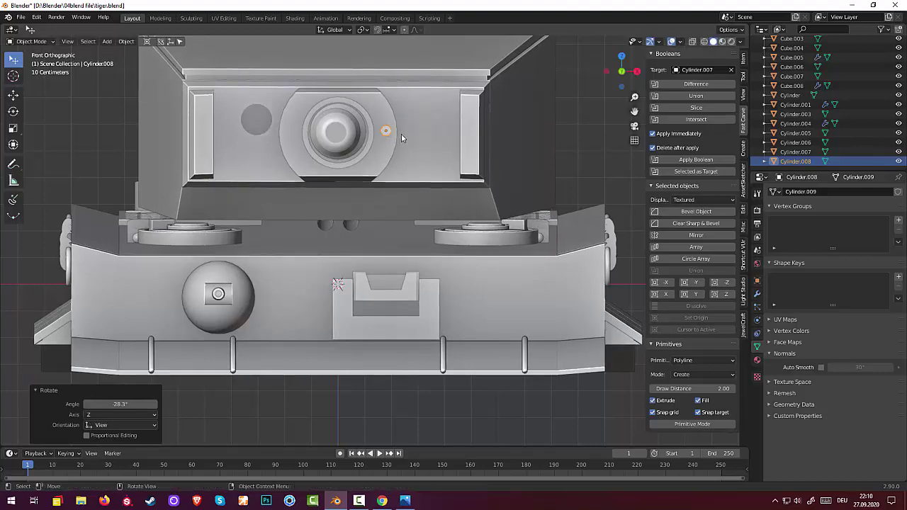
- Set the bolt back 0.2056 m along Y onto the mantlet face
{"action": "mouse_move", "coordinate": [401, 138]}
{"action": "middle_mouse_down"}
{"action": "mouse_move", "coordinate": [337, 152]}
{"action": "mouse_move", "coordinate": [347, 188]}
{"action": "middle_mouse_up"}
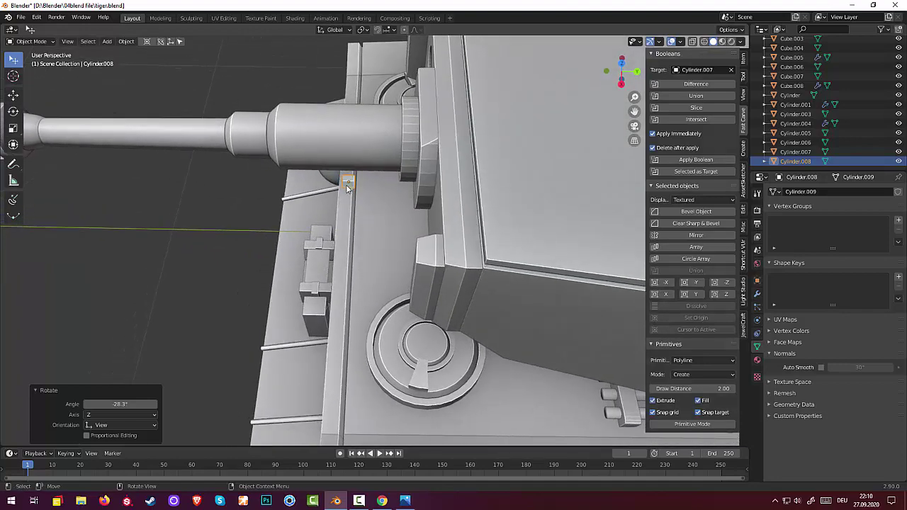
{"action": "key", "text": "g"}
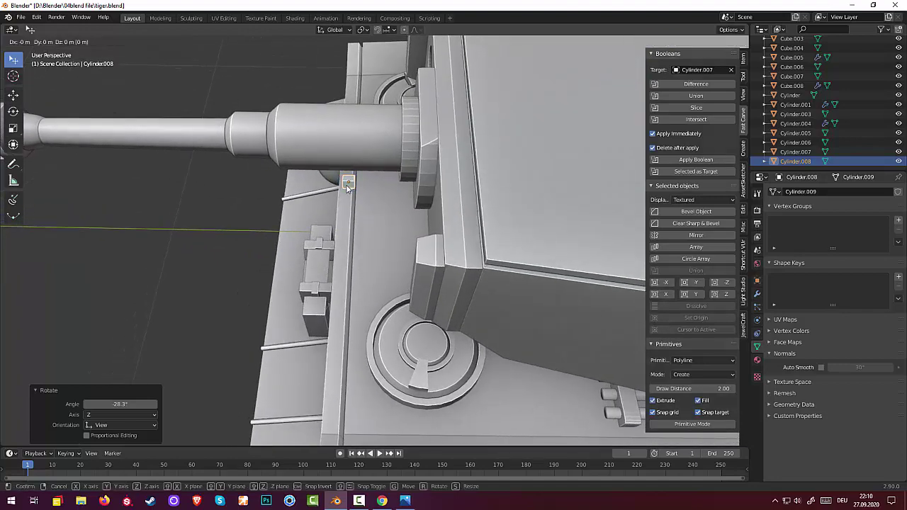
{"action": "key", "text": "y"}
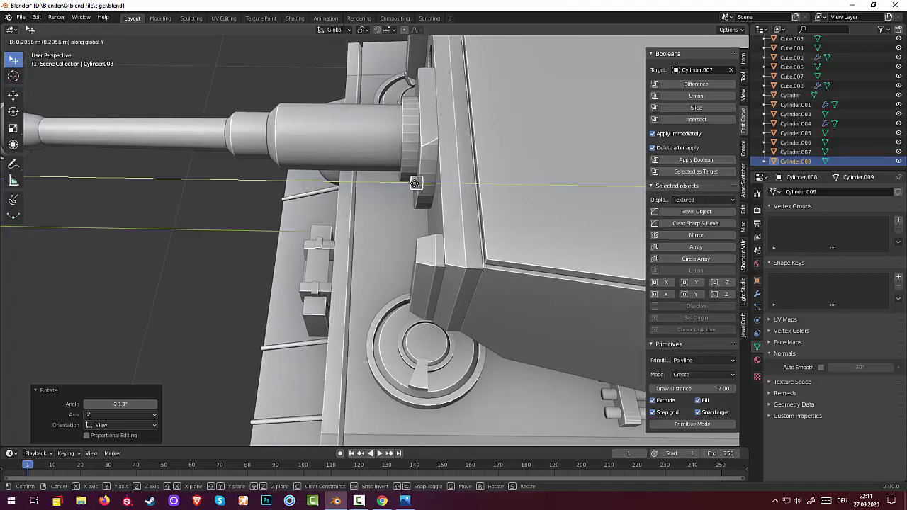
{"action": "left_click", "coordinate": [413, 183]}
{"action": "mouse_move", "coordinate": [535, 186]}
{"action": "middle_mouse_down"}
{"action": "mouse_move", "coordinate": [574, 174]}
{"action": "mouse_move", "coordinate": [612, 139]}
{"action": "middle_mouse_up"}
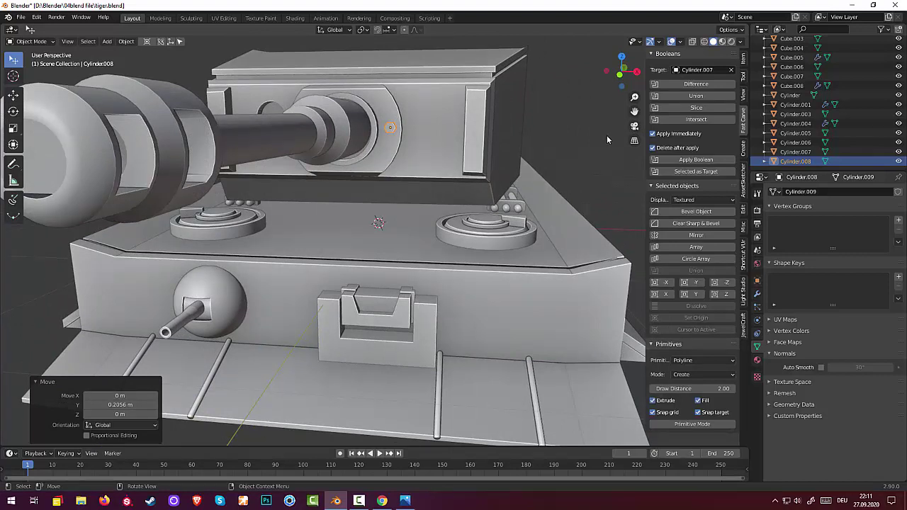
{"action": "key", "text": "KP_1"}
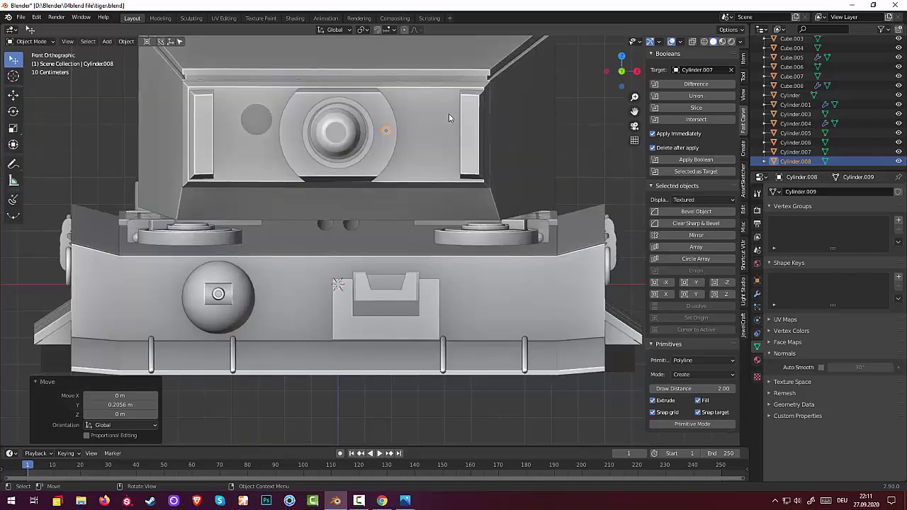
- Nudge the bolt into place and rotate it -21.7°
{"action": "scroll", "coordinate": [449, 113], "scroll_direction": "up", "scroll_amount": 2}
{"action": "scroll", "coordinate": [455, 142], "scroll_direction": "up", "scroll_amount": 2}
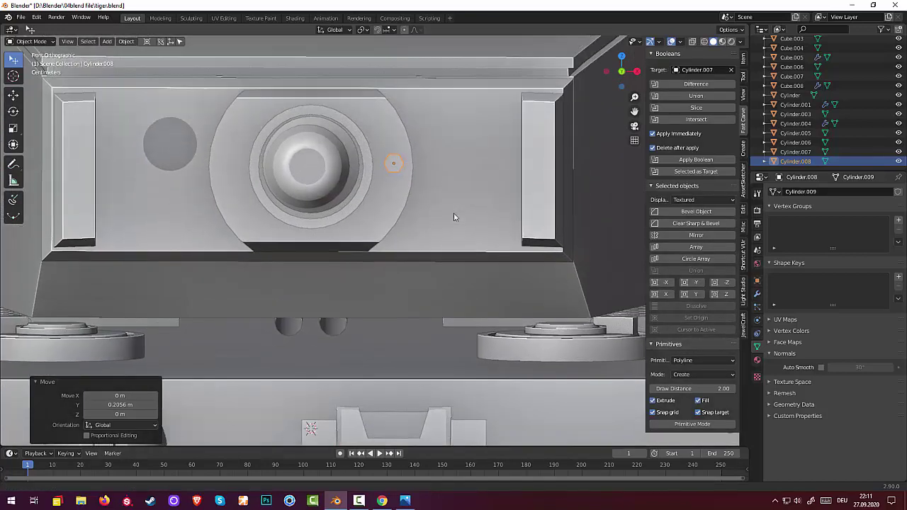
{"action": "key", "text": "g"}
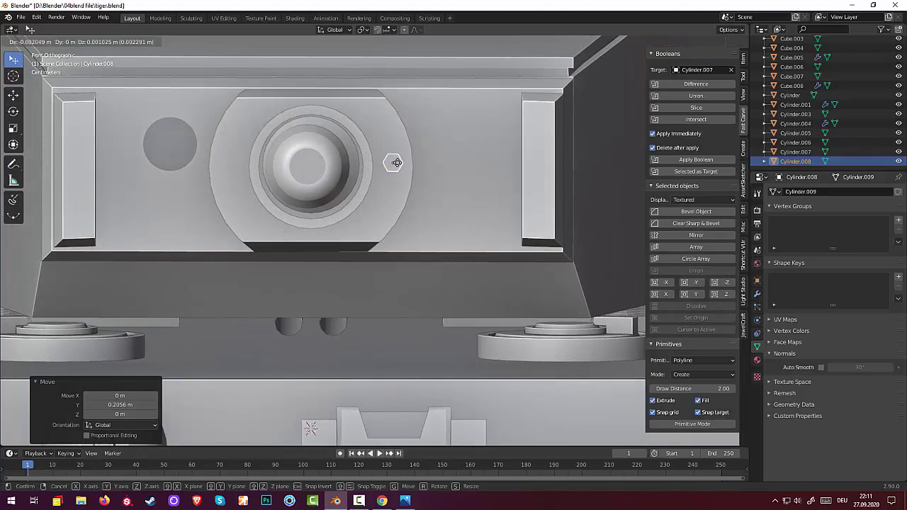
{"action": "left_click", "coordinate": [395, 166]}
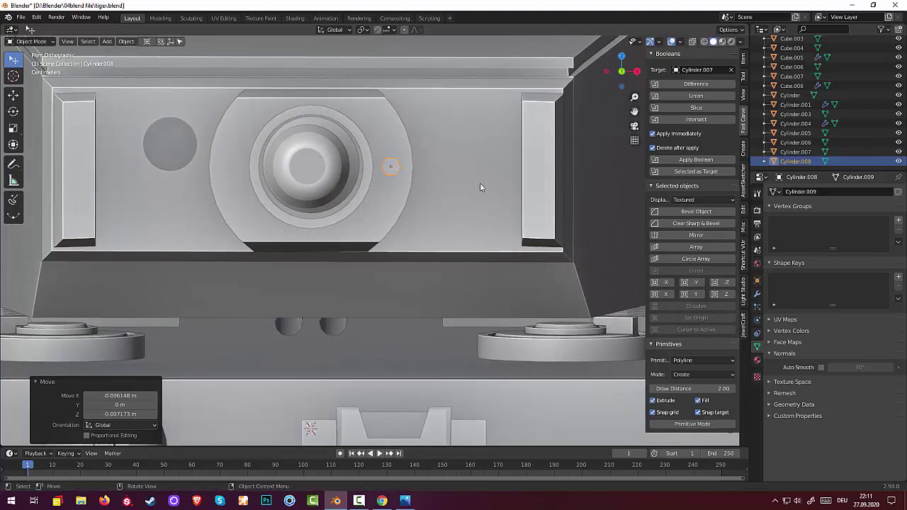
{"action": "key", "text": "r"}
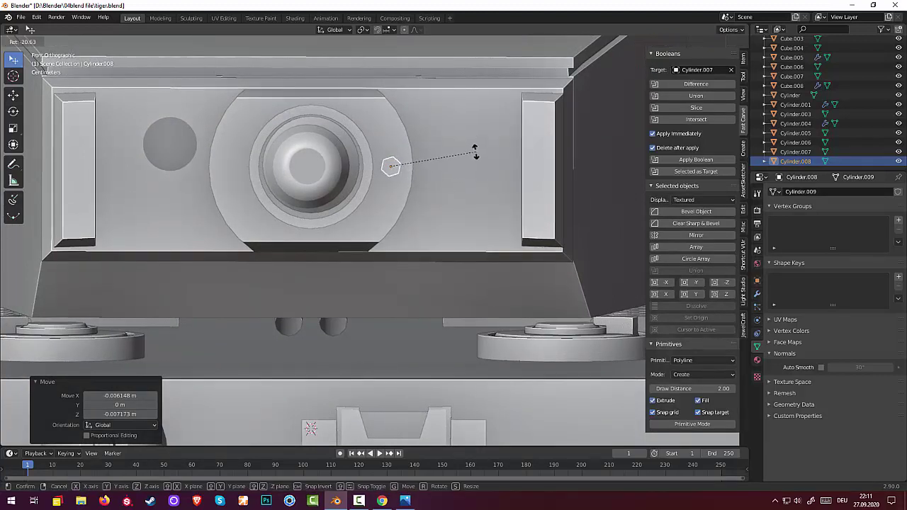
{"action": "left_click", "coordinate": [414, 173]}
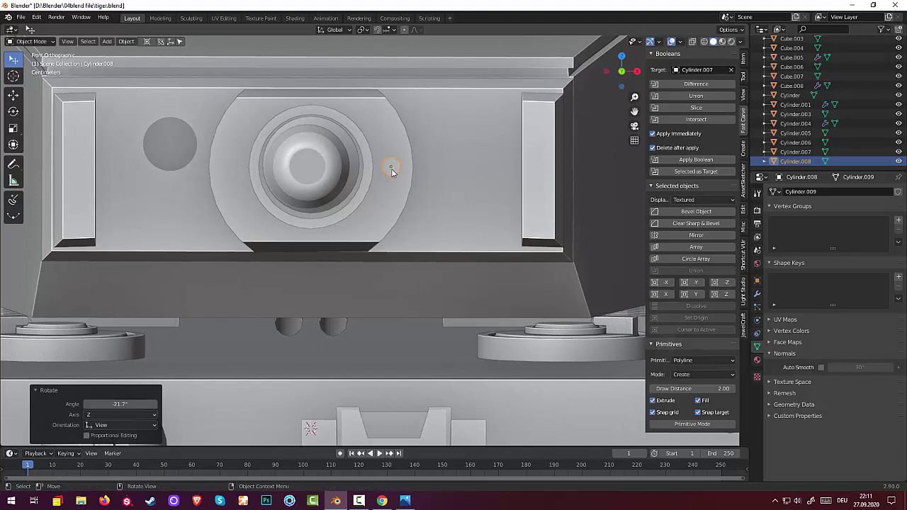
- Duplicate the bolt above the first one and rotate the copy 36.5°
{"action": "key", "text": "shift"}
{"action": "key", "text": "shift+d"}
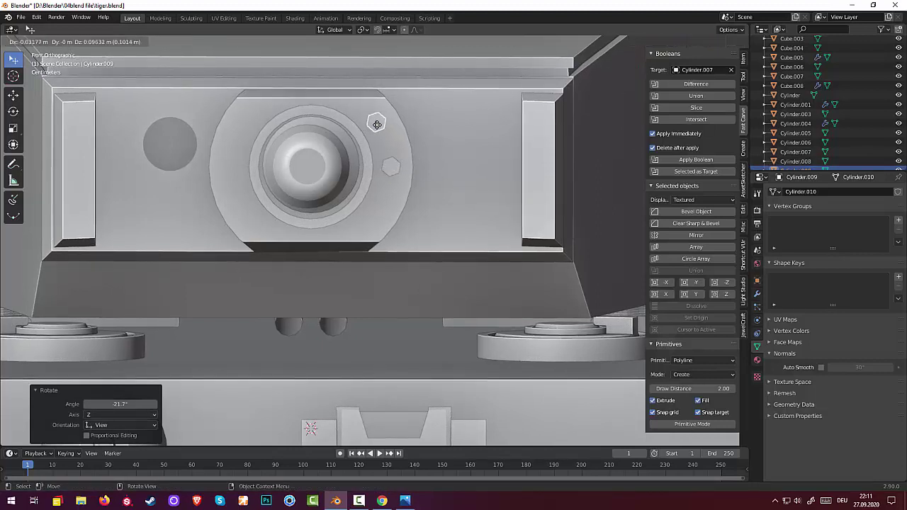
{"action": "left_click", "coordinate": [377, 124]}
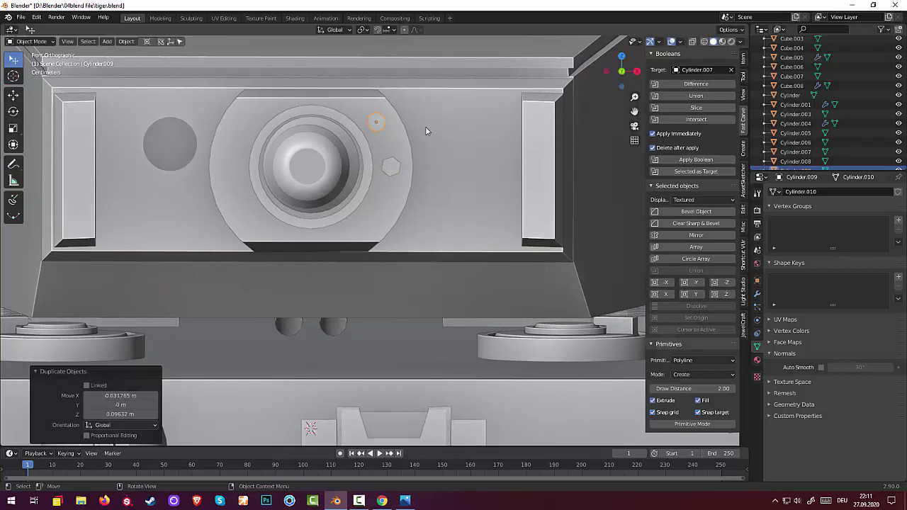
{"action": "key", "text": "r"}
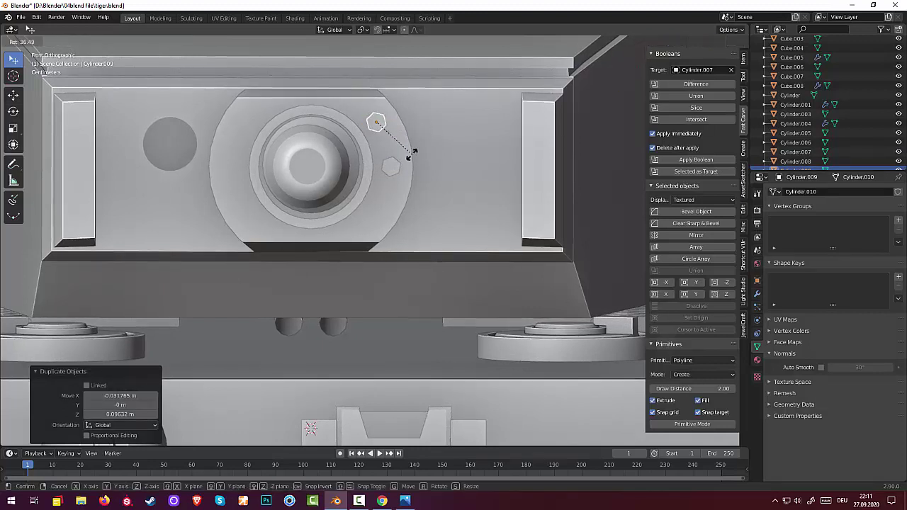
{"action": "left_click", "coordinate": [413, 159]}
{"action": "left_click", "coordinate": [383, 124], "text": "shift"}
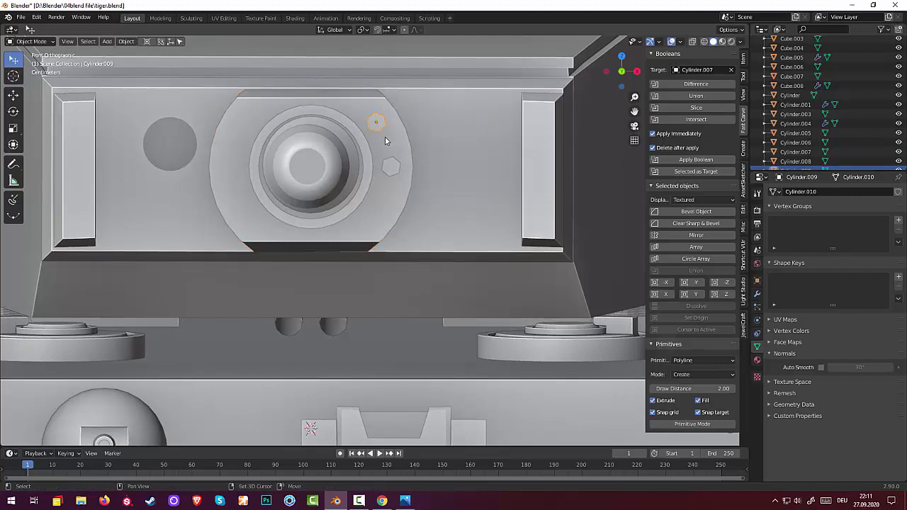
- Add another bolt copy below the first, then reselect the original middle bolt
{"action": "key", "text": "shift+d"}
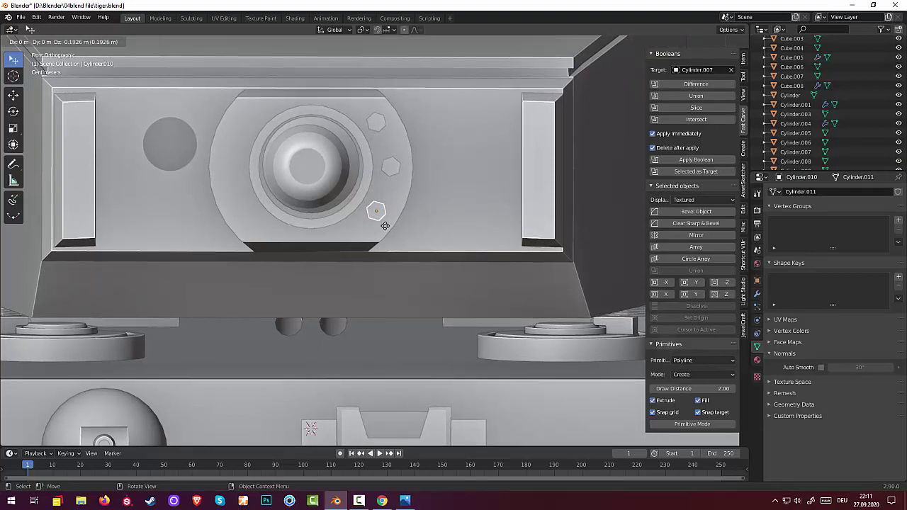
{"action": "left_click", "coordinate": [385, 225]}
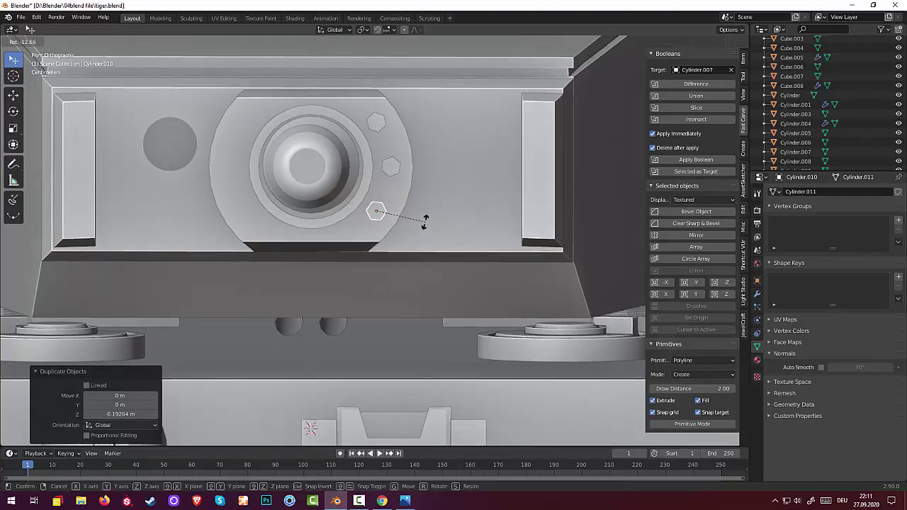
{"action": "key", "text": "ctrl+z"}
{"action": "left_click", "coordinate": [394, 169]}
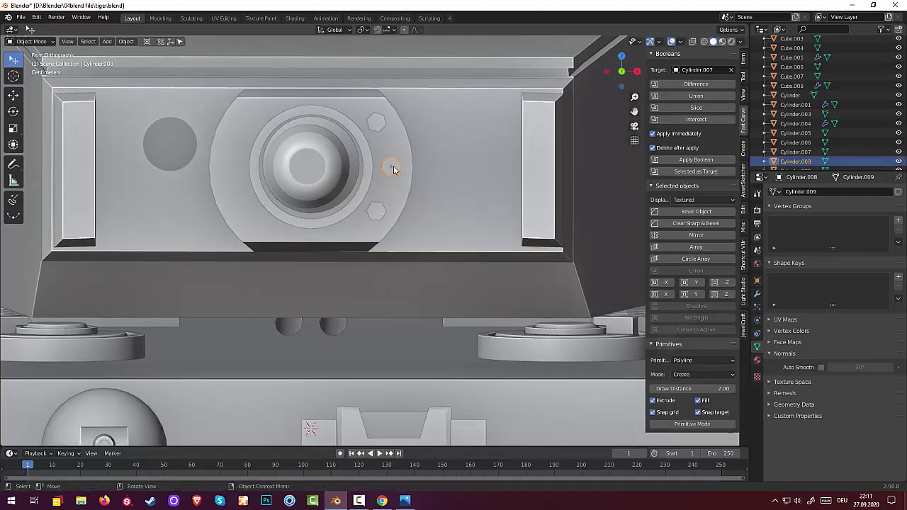
- Place a duplicate of the middle bolt and select all three bolts
{"action": "key", "text": "shift+d"}
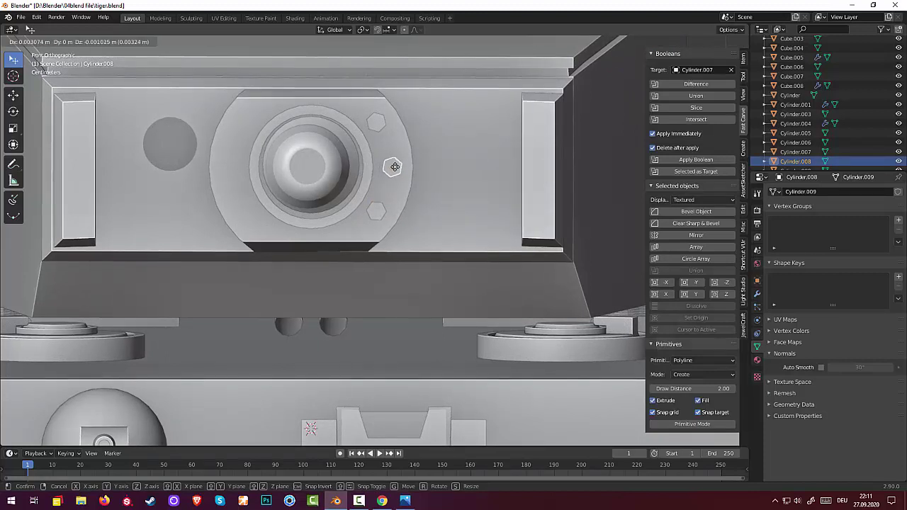
{"action": "left_click", "coordinate": [394, 166]}
{"action": "left_click", "coordinate": [379, 126], "text": "shift"}
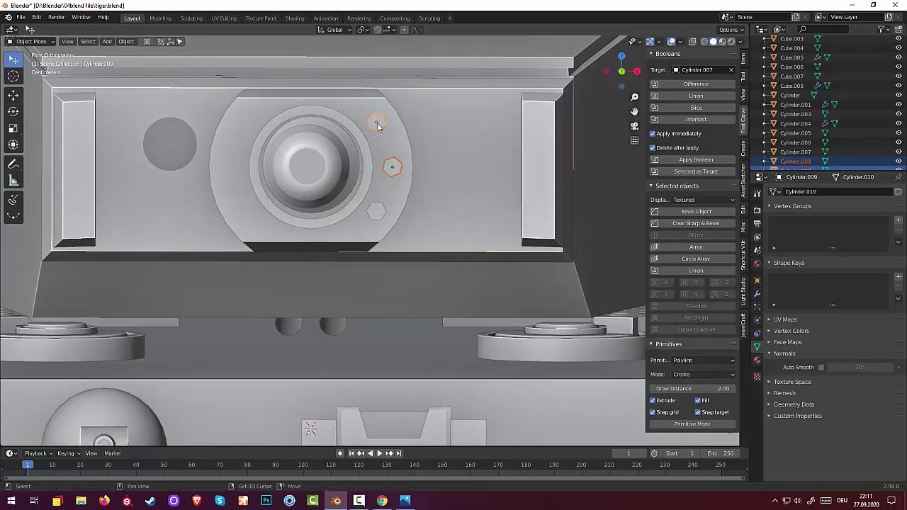
{"action": "left_click", "coordinate": [378, 210], "text": "shift"}
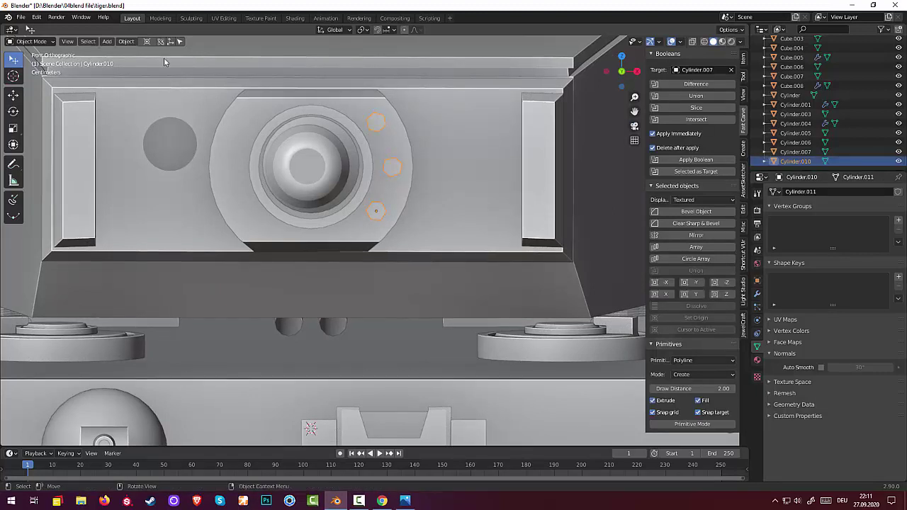
- Reset the bolts' location, rotation and scale and set their origin to the 3D cursor
{"action": "left_click", "coordinate": [126, 41]}
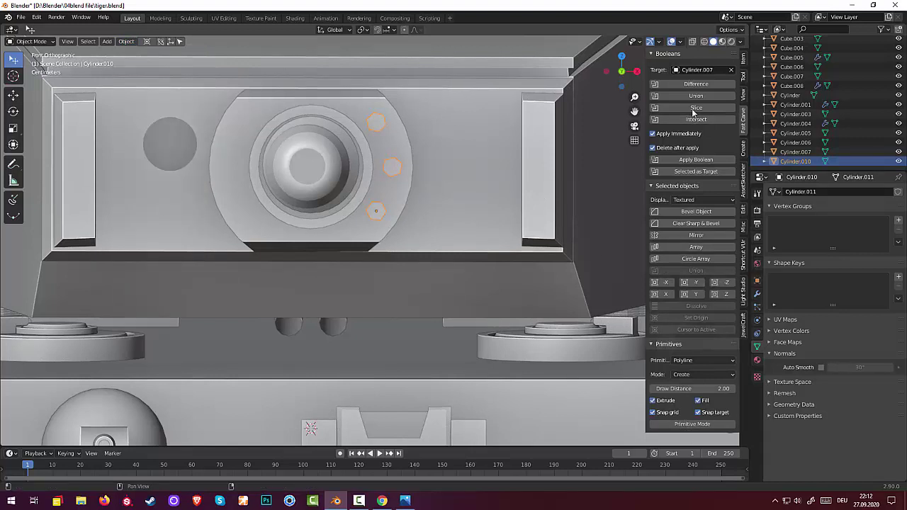
{"action": "left_click", "coordinate": [743, 62]}
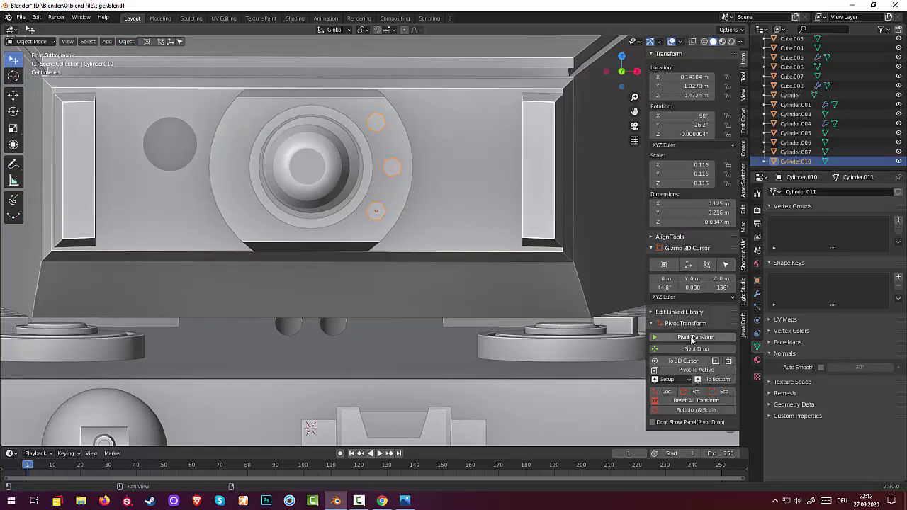
{"action": "left_click", "coordinate": [696, 400]}
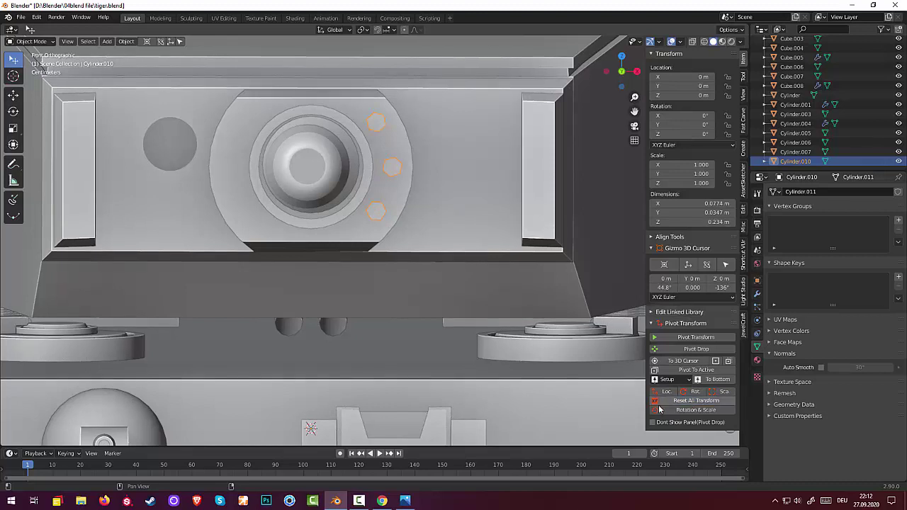
{"action": "left_click", "coordinate": [126, 41]}
{"action": "mouse_move", "coordinate": [141, 62]}
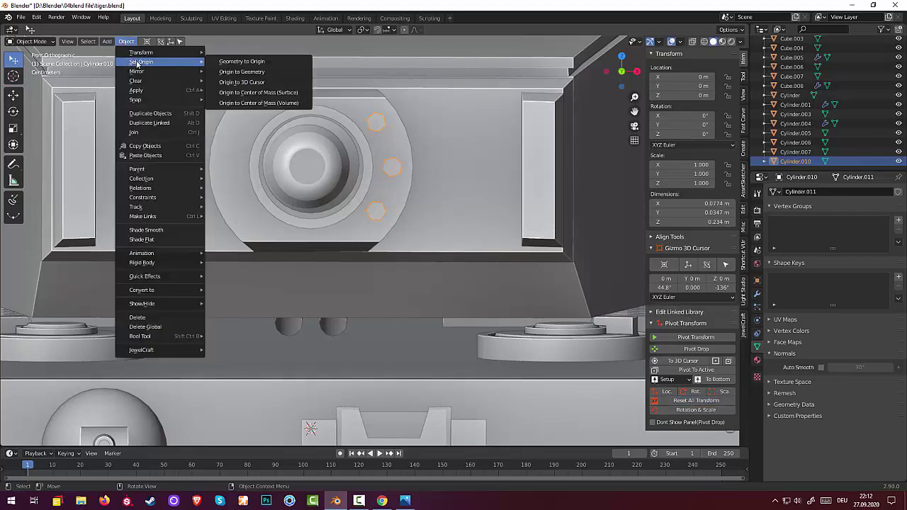
{"action": "left_click", "coordinate": [248, 82]}
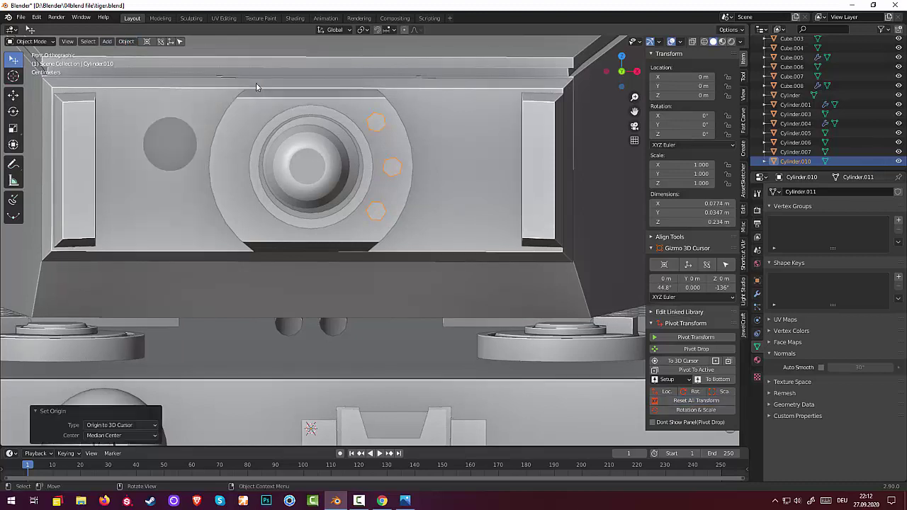
- Add a Mirror modifier to the bolts and apply it
{"action": "left_click", "coordinate": [757, 293]}
{"action": "left_click", "coordinate": [807, 192]}
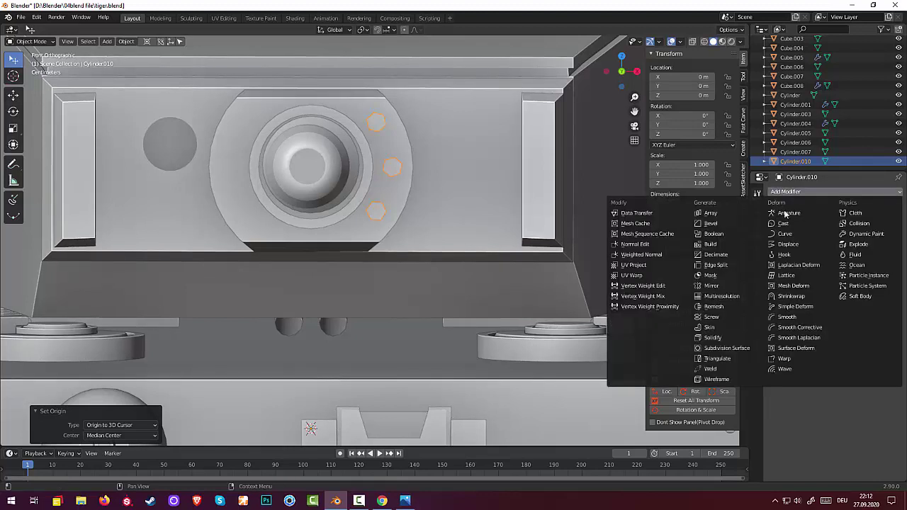
{"action": "left_click", "coordinate": [712, 286]}
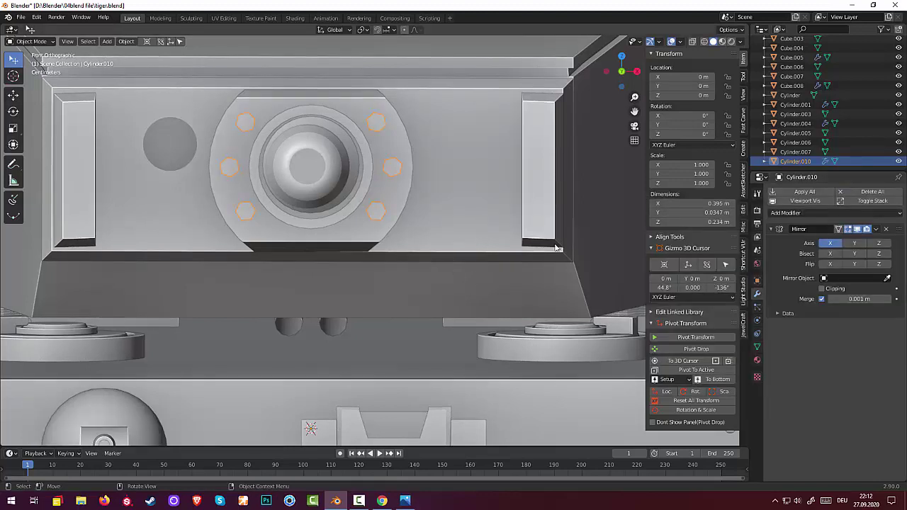
{"action": "left_click", "coordinate": [877, 229]}
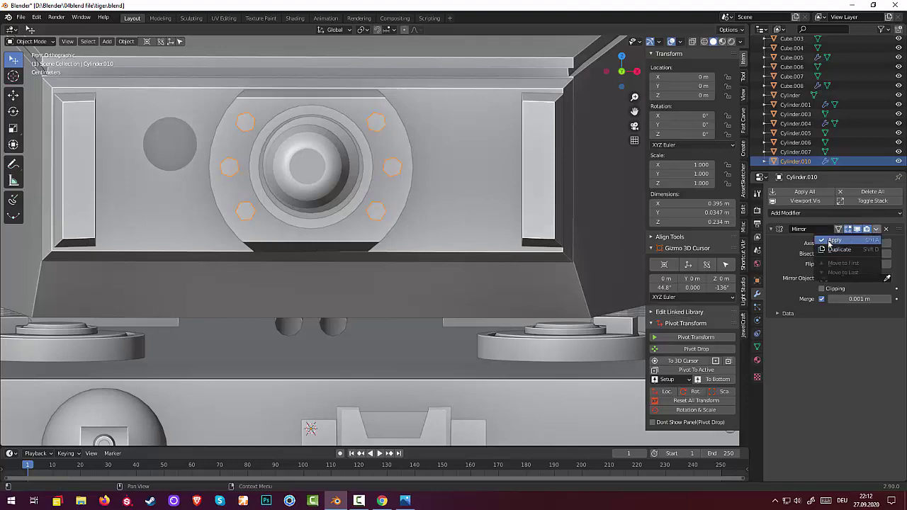
{"action": "left_click", "coordinate": [830, 244]}
{"action": "left_click", "coordinate": [533, 237]}
{"action": "scroll", "coordinate": [598, 184], "scroll_direction": "down", "scroll_amount": 2}
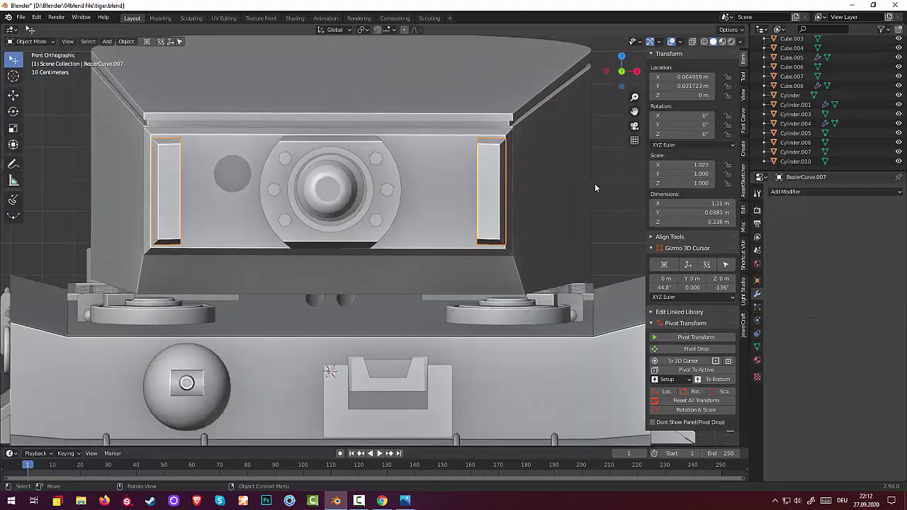
{"action": "mouse_move", "coordinate": [594, 183]}
{"action": "middle_mouse_down"}
{"action": "mouse_move", "coordinate": [528, 195]}
{"action": "mouse_move", "coordinate": [507, 214]}
{"action": "mouse_move", "coordinate": [519, 218]}
{"action": "mouse_move", "coordinate": [550, 202]}
{"action": "middle_mouse_up"}
{"action": "scroll", "coordinate": [550, 203], "scroll_direction": "down", "scroll_amount": 2}
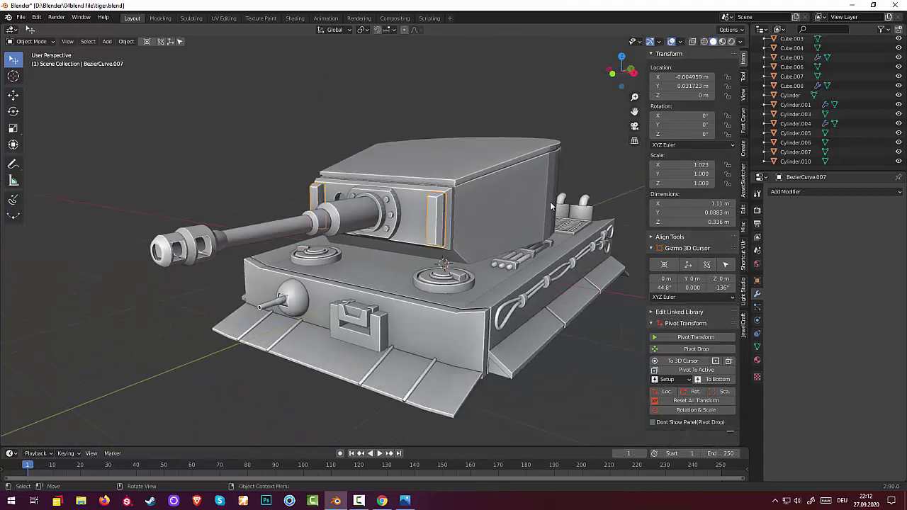
{"action": "scroll", "coordinate": [550, 202], "scroll_direction": "down", "scroll_amount": 1}
{"action": "scroll", "coordinate": [549, 200], "scroll_direction": "down", "scroll_amount": 1}
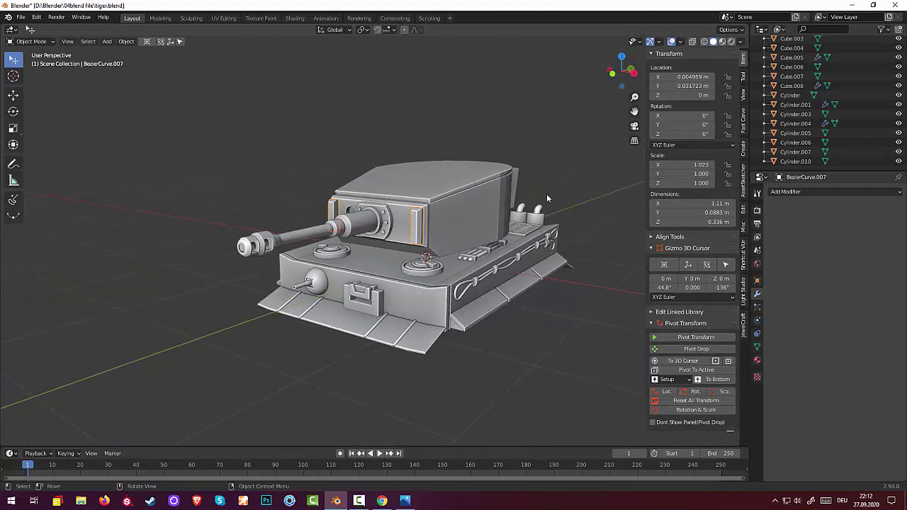
{"action": "mouse_move", "coordinate": [546, 193]}
{"action": "middle_mouse_down"}
{"action": "mouse_move", "coordinate": [509, 199]}
{"action": "mouse_move", "coordinate": [482, 187]}
{"action": "mouse_move", "coordinate": [543, 193]}
{"action": "mouse_move", "coordinate": [587, 178]}
{"action": "mouse_move", "coordinate": [580, 189]}
{"action": "mouse_move", "coordinate": [488, 209]}
{"action": "middle_mouse_up"}
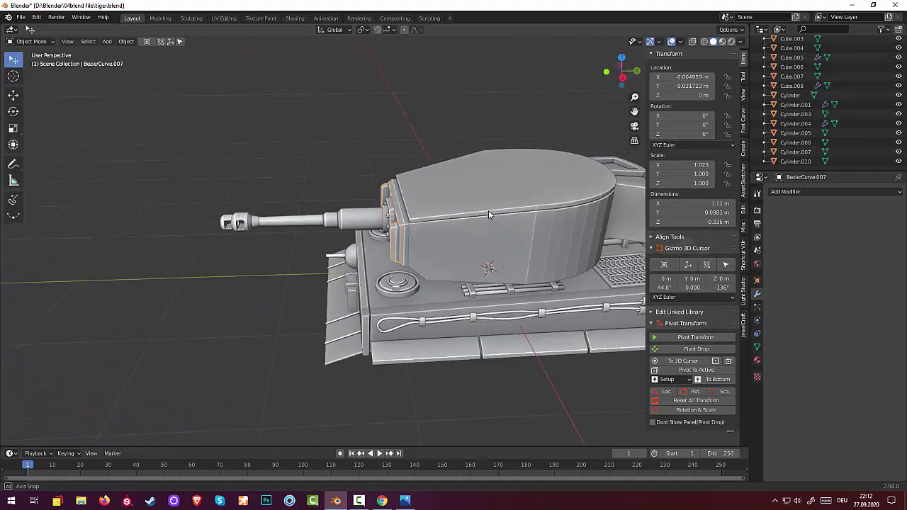
- Scale the gun barrel up to 1.231
{"action": "left_click", "coordinate": [354, 226]}
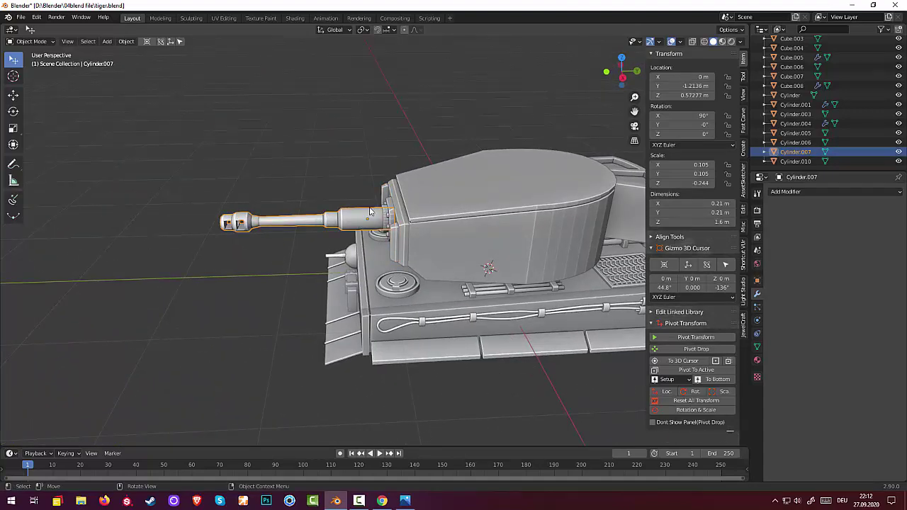
{"action": "key", "text": "s"}
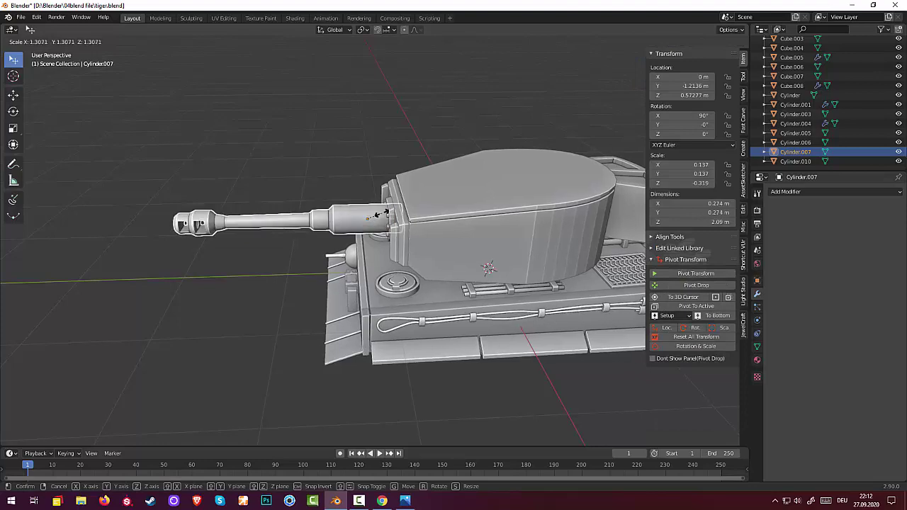
{"action": "left_click", "coordinate": [379, 214]}
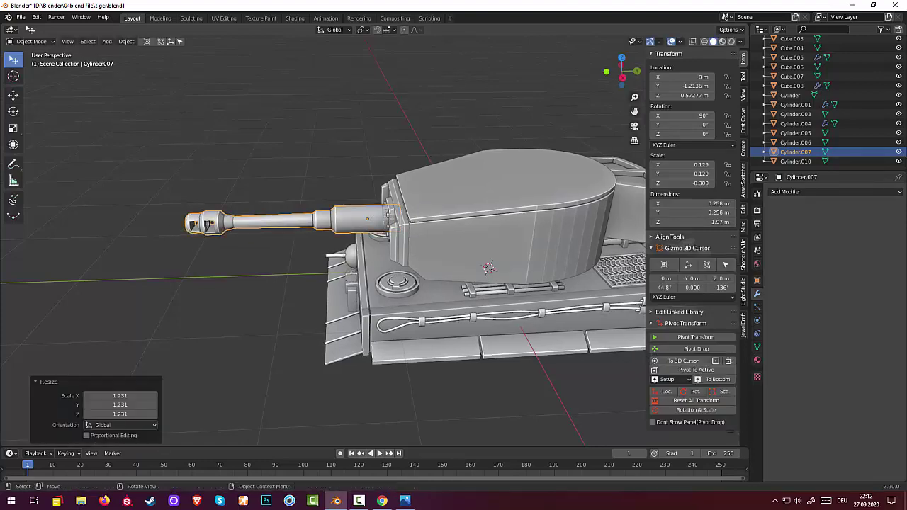
{"action": "mouse_move", "coordinate": [380, 214]}
{"action": "middle_mouse_down"}
{"action": "mouse_move", "coordinate": [472, 233]}
{"action": "mouse_move", "coordinate": [571, 196]}
{"action": "mouse_move", "coordinate": [591, 198]}
{"action": "mouse_move", "coordinate": [579, 218]}
{"action": "mouse_move", "coordinate": [558, 226]}
{"action": "mouse_move", "coordinate": [489, 231]}
{"action": "mouse_move", "coordinate": [467, 218]}
{"action": "mouse_move", "coordinate": [516, 234]}
{"action": "mouse_move", "coordinate": [377, 198]}
{"action": "middle_mouse_up"}
{"action": "scroll", "coordinate": [376, 198], "scroll_direction": "up", "scroll_amount": 3}
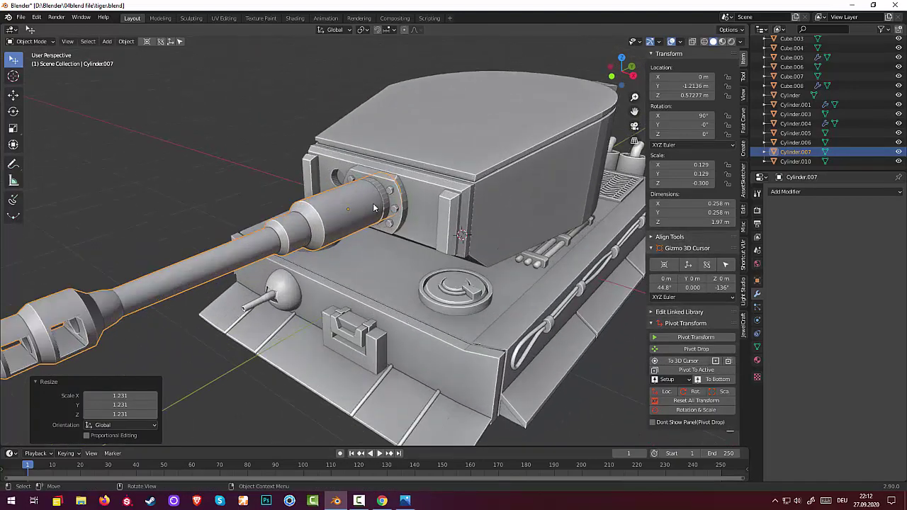
{"action": "scroll", "coordinate": [376, 198], "scroll_direction": "up", "scroll_amount": 3}
- Enlarge the ring Cylinder.003 at the barrel's base to about 1.1
{"action": "left_click", "coordinate": [386, 192]}
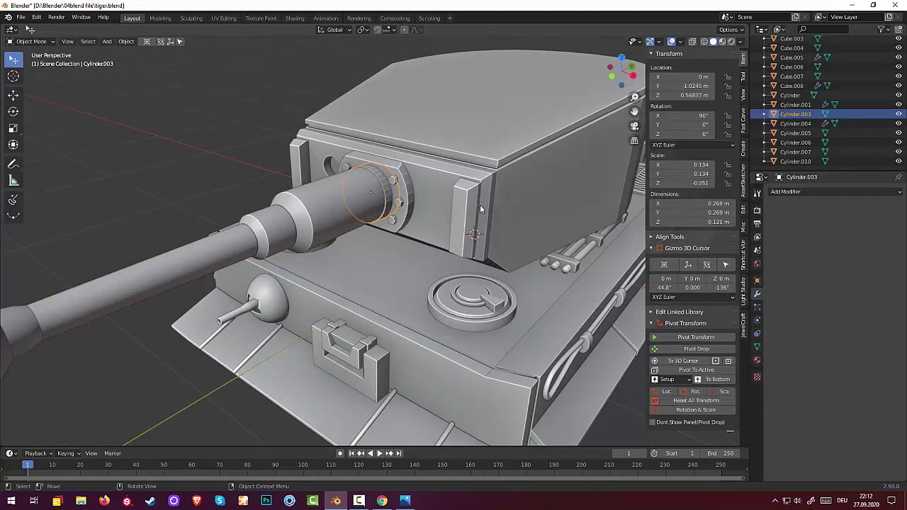
{"action": "key", "text": "s"}
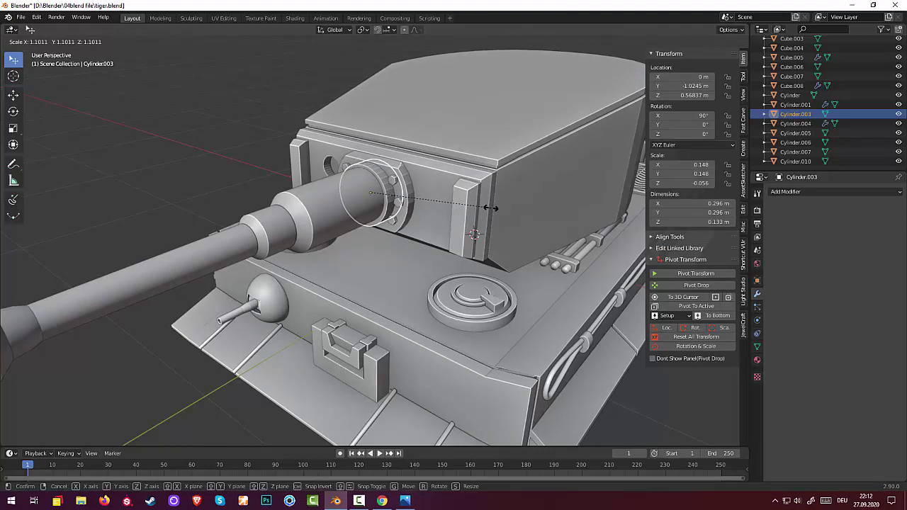
{"action": "left_click", "coordinate": [489, 219]}
{"action": "left_click", "coordinate": [102, 141]}
{"action": "middle_click_drag", "start_coordinate": [131, 143], "coordinate": [269, 125]}
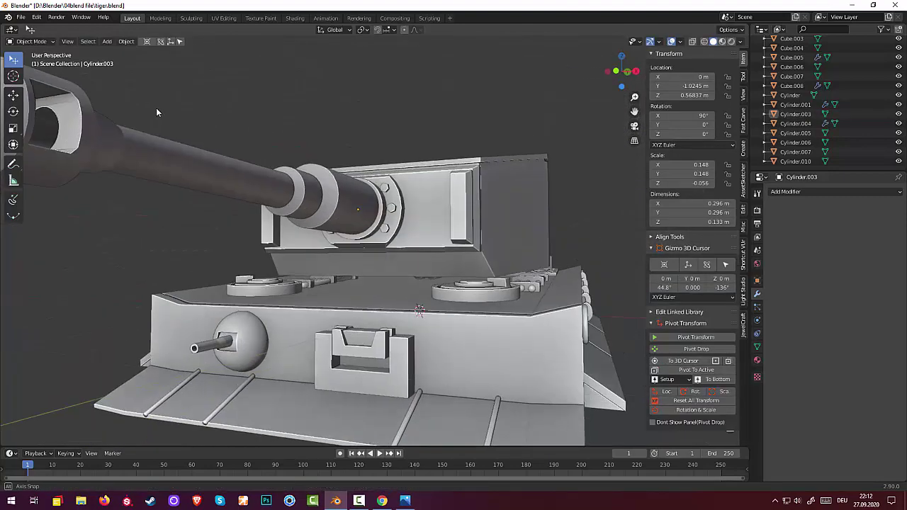
{"action": "scroll", "coordinate": [269, 126], "scroll_direction": "down", "scroll_amount": 3}
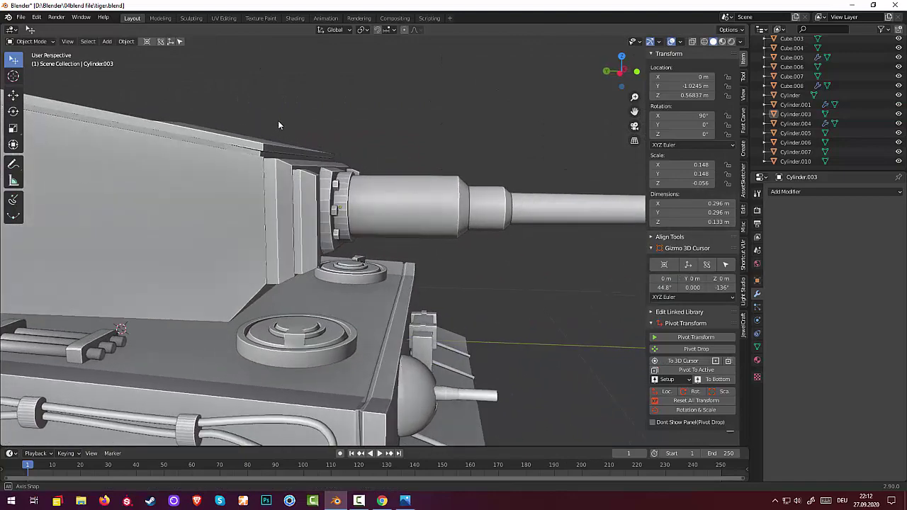
{"action": "scroll", "coordinate": [278, 126], "scroll_direction": "down", "scroll_amount": 3}
{"action": "middle_click_drag", "start_coordinate": [277, 125], "coordinate": [325, 226]}
- Smooth-shade the first mantlet ring and enable its Auto Smooth
{"action": "left_click", "coordinate": [383, 216]}
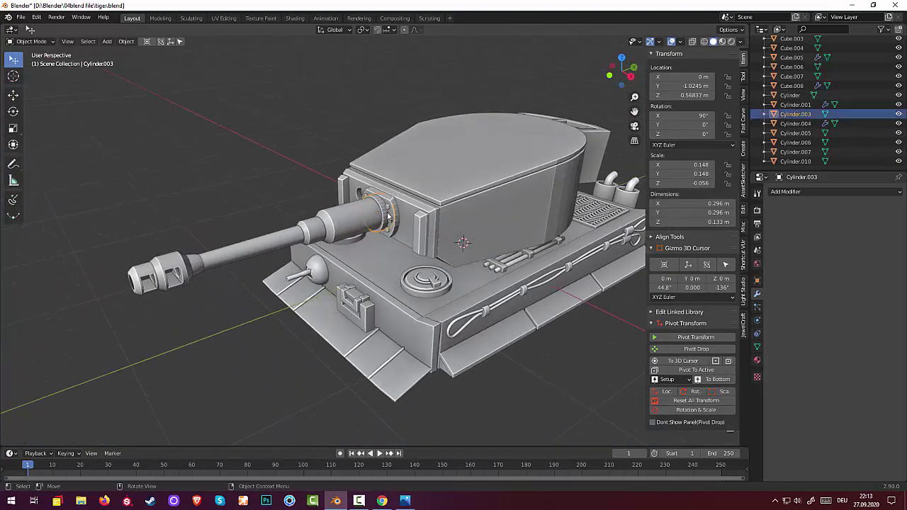
{"action": "right_click", "coordinate": [387, 219]}
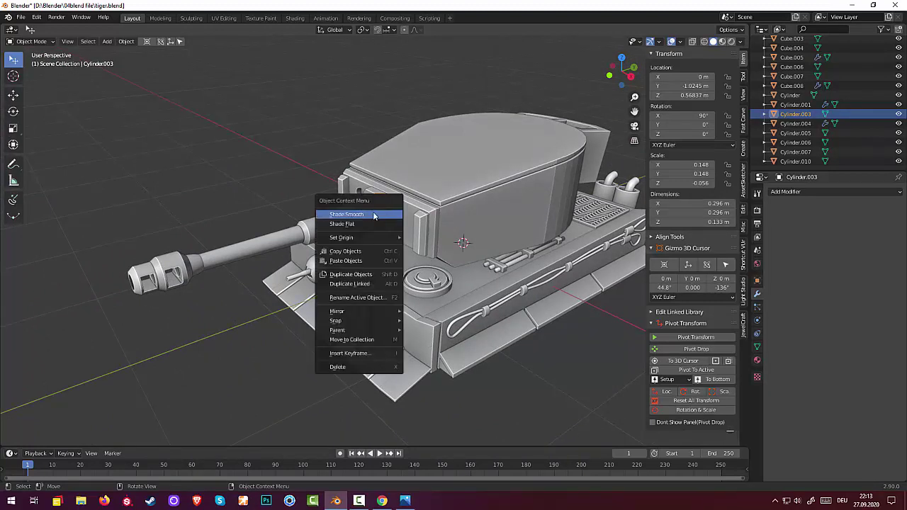
{"action": "left_click", "coordinate": [362, 215]}
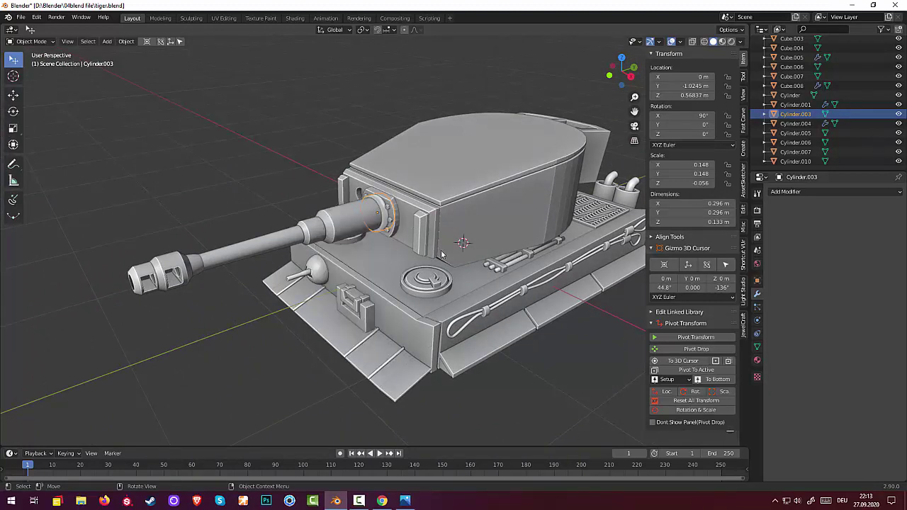
{"action": "left_click", "coordinate": [757, 346]}
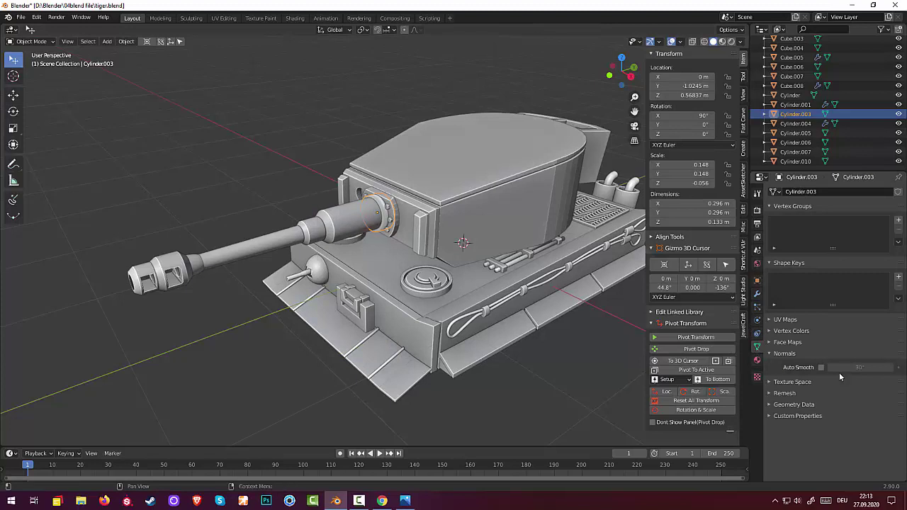
{"action": "left_click", "coordinate": [821, 367]}
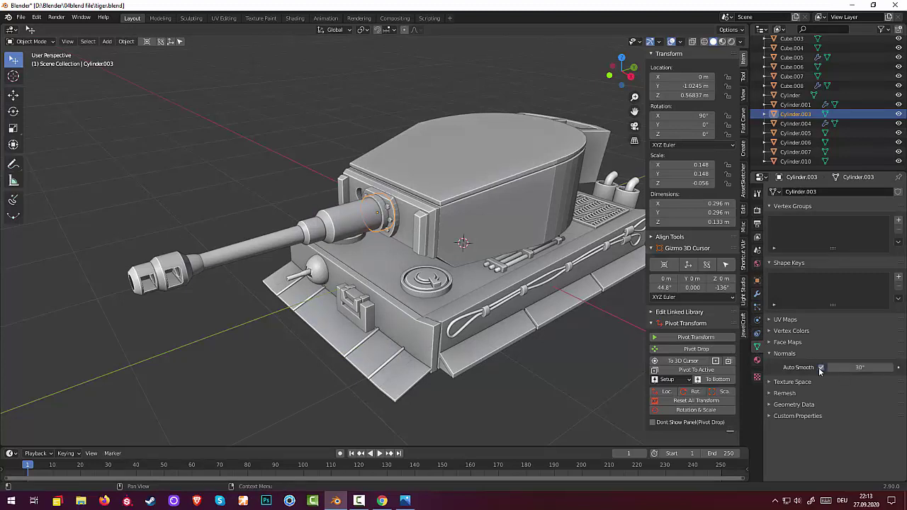
- Shade Cylinder.006 smooth with Auto Smooth at 30°
{"action": "left_click", "coordinate": [398, 219]}
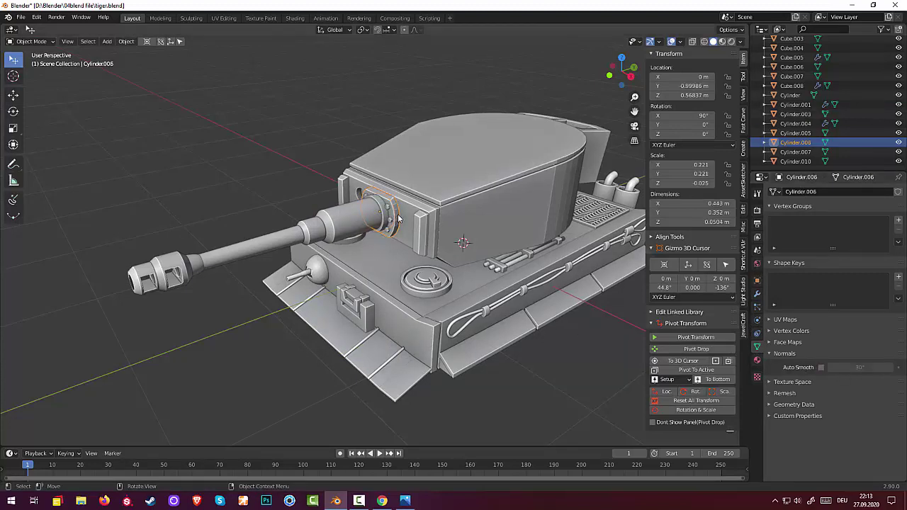
{"action": "left_click", "coordinate": [820, 368]}
{"action": "left_click", "coordinate": [820, 368]}
{"action": "right_click", "coordinate": [399, 212]}
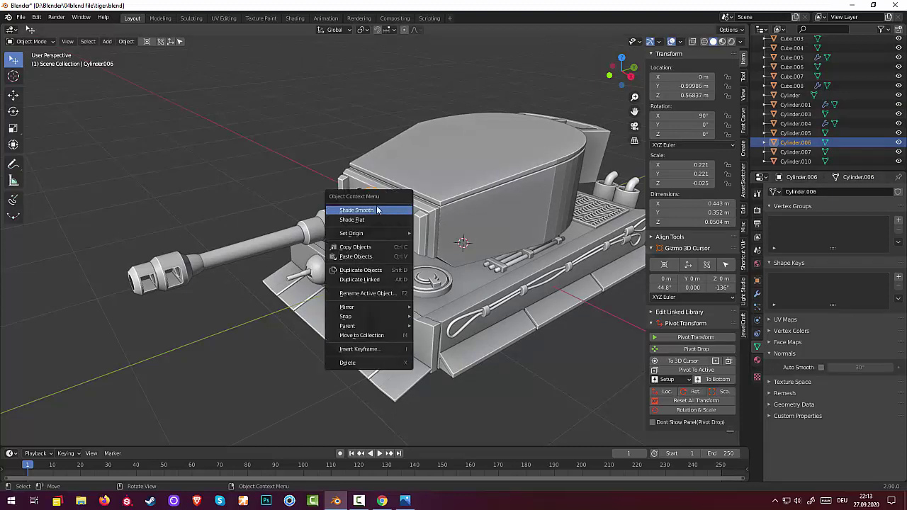
{"action": "left_click", "coordinate": [377, 209]}
{"action": "left_click", "coordinate": [821, 368]}
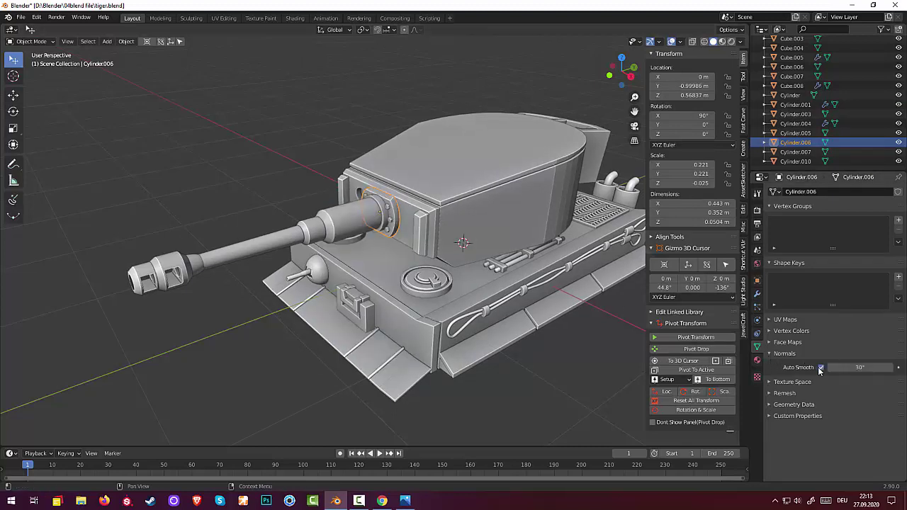
{"action": "left_click", "coordinate": [517, 394]}
- Orbit and zoom around the tank to inspect the smoothed ring
{"action": "scroll", "coordinate": [521, 390], "scroll_direction": "down", "scroll_amount": 3}
{"action": "middle_click_drag", "start_coordinate": [523, 382], "coordinate": [500, 340]}
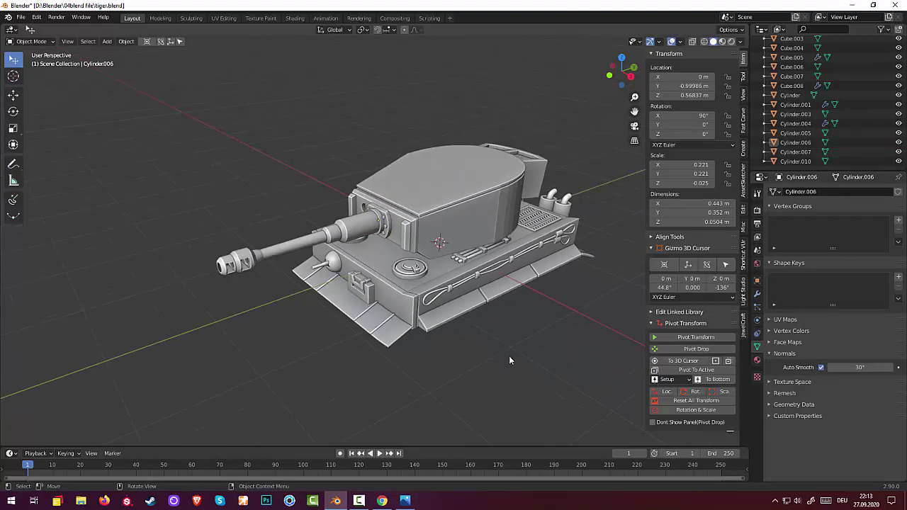
{"action": "scroll", "coordinate": [500, 340], "scroll_direction": "up", "scroll_amount": 1}
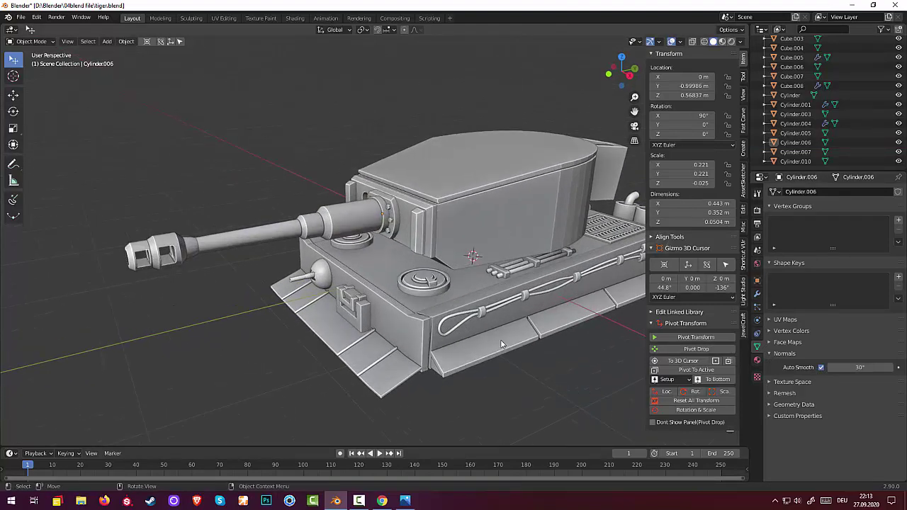
{"action": "scroll", "coordinate": [500, 339], "scroll_direction": "up", "scroll_amount": 2}
{"action": "middle_click_drag", "start_coordinate": [500, 326], "coordinate": [453, 266]}
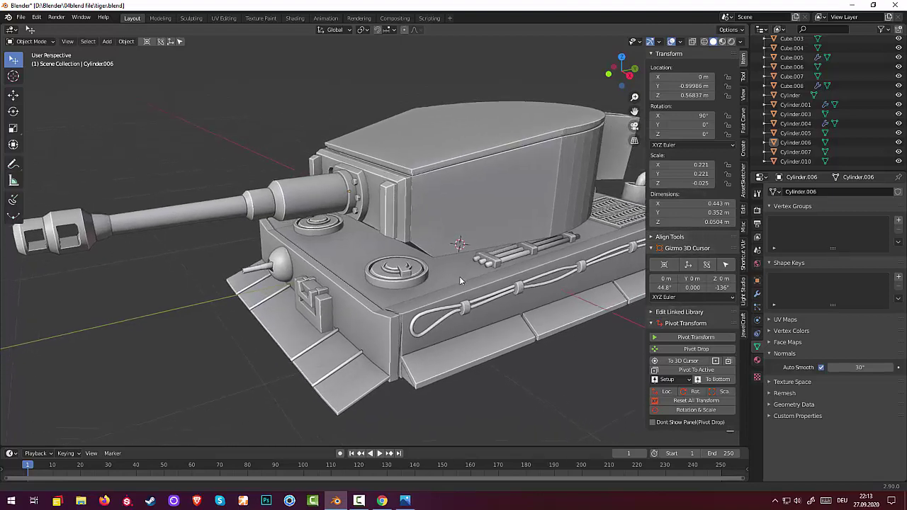
{"action": "scroll", "coordinate": [457, 269], "scroll_direction": "down", "scroll_amount": 2}
{"action": "scroll", "coordinate": [457, 269], "scroll_direction": "down", "scroll_amount": 1}
{"action": "scroll", "coordinate": [458, 267], "scroll_direction": "down", "scroll_amount": 1}
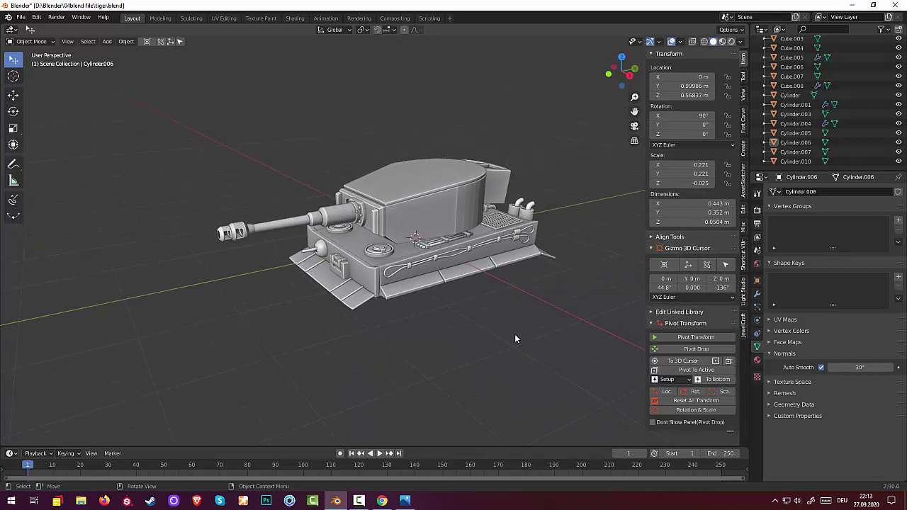
- Apply the Mirror modifiers on Cylinder.004 and Cylinder.001
{"action": "left_click", "coordinate": [822, 124]}
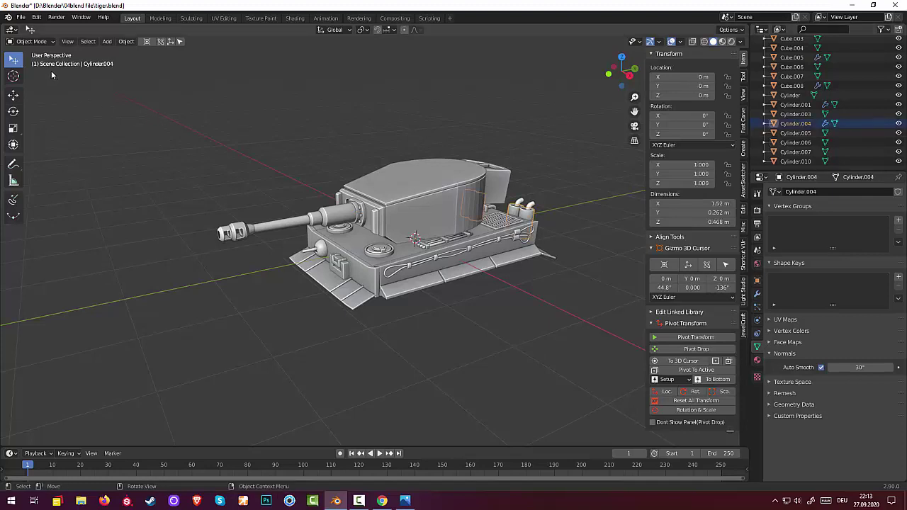
{"action": "left_click", "coordinate": [37, 42]}
{"action": "left_click", "coordinate": [38, 53]}
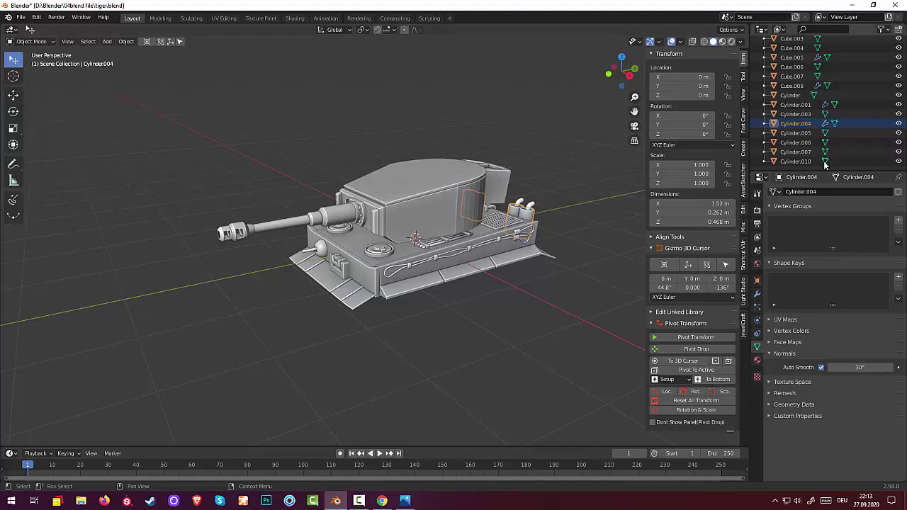
{"action": "left_click", "coordinate": [757, 295]}
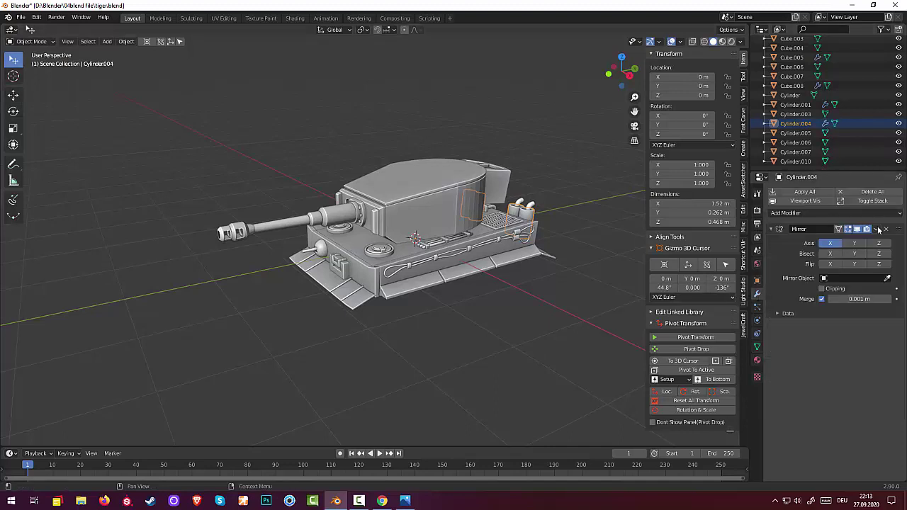
{"action": "left_click", "coordinate": [877, 230]}
{"action": "left_click", "coordinate": [851, 240]}
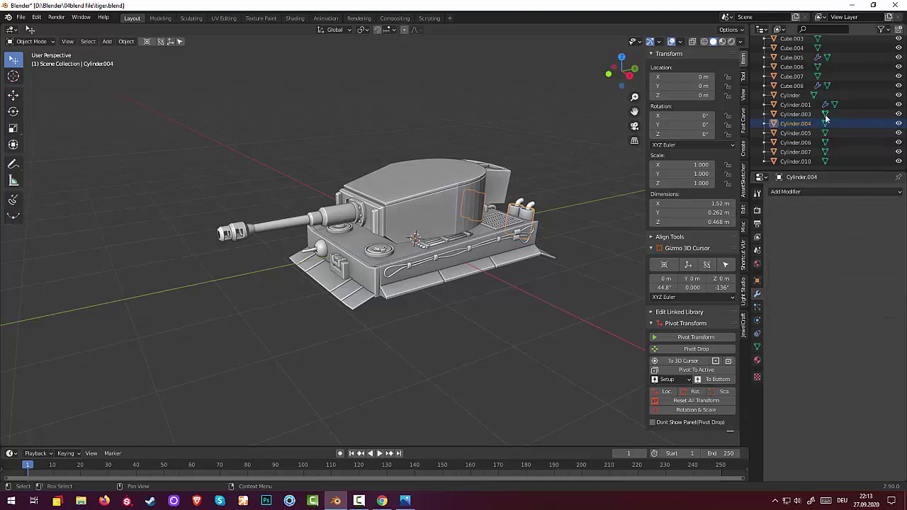
{"action": "left_click", "coordinate": [826, 106]}
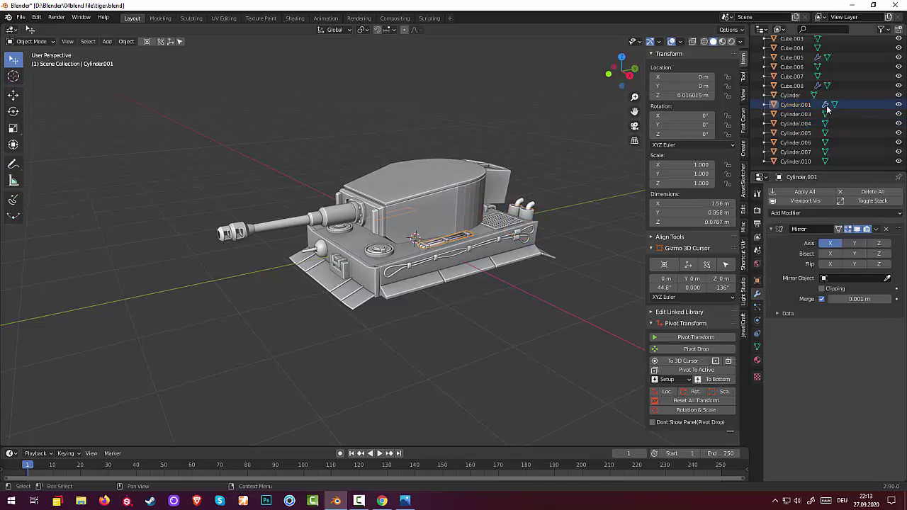
{"action": "left_click", "coordinate": [877, 230]}
{"action": "left_click", "coordinate": [850, 240]}
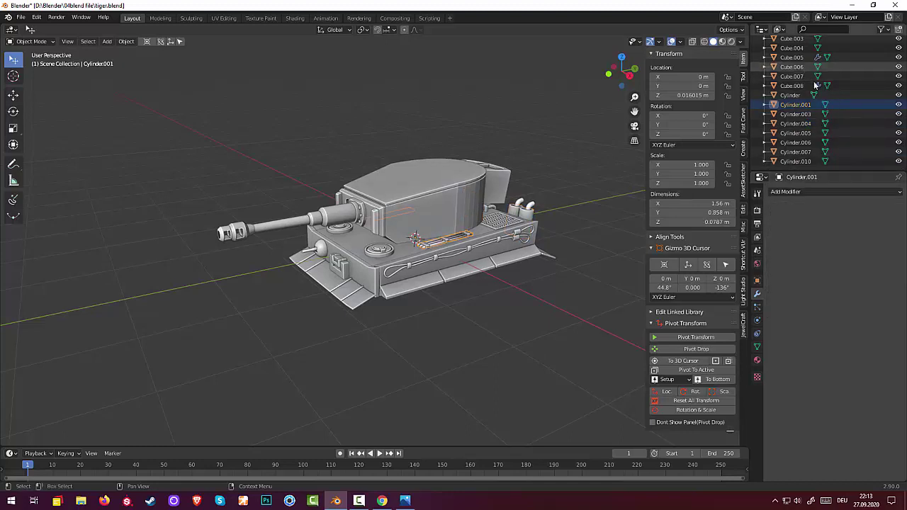
- Apply the Mirror modifiers on Cube.008 and Cube.005
{"action": "left_click", "coordinate": [819, 87]}
{"action": "left_click", "coordinate": [877, 230]}
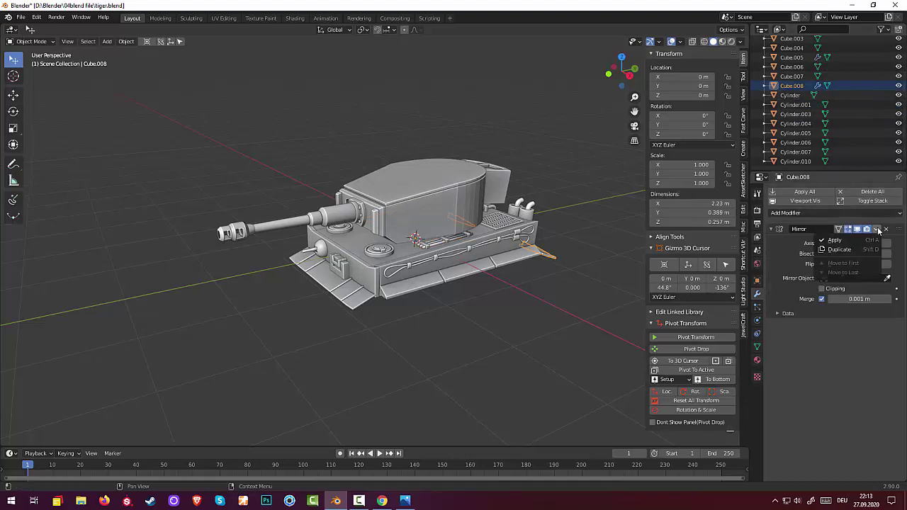
{"action": "key", "text": "Escape"}
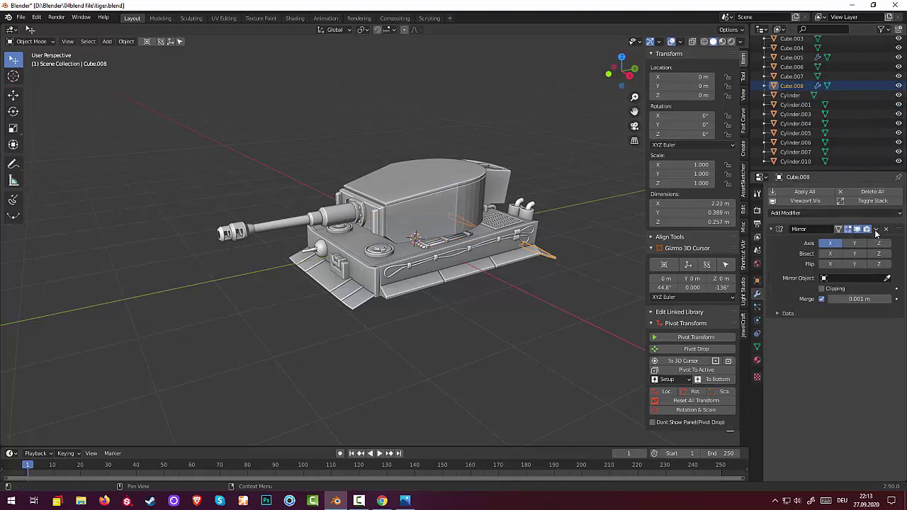
{"action": "left_click", "coordinate": [876, 231]}
{"action": "left_click", "coordinate": [837, 241]}
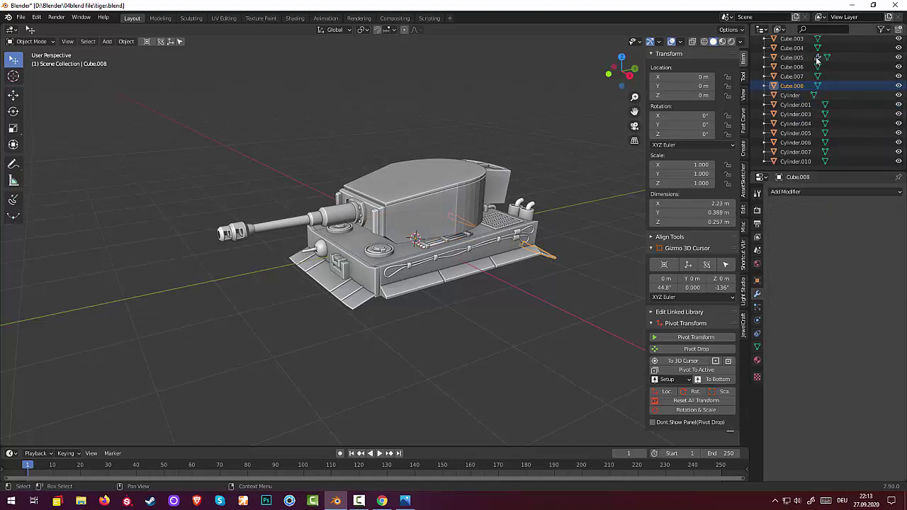
{"action": "left_click", "coordinate": [817, 58]}
{"action": "left_click", "coordinate": [869, 229]}
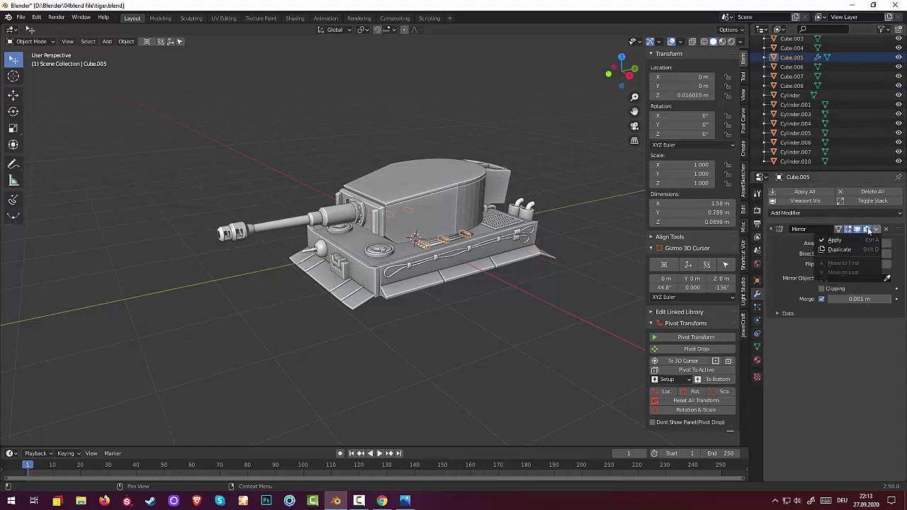
{"action": "left_click", "coordinate": [834, 241]}
{"action": "scroll", "coordinate": [823, 83], "scroll_direction": "up", "scroll_amount": 2}
{"action": "scroll", "coordinate": [824, 84], "scroll_direction": "up", "scroll_amount": 2}
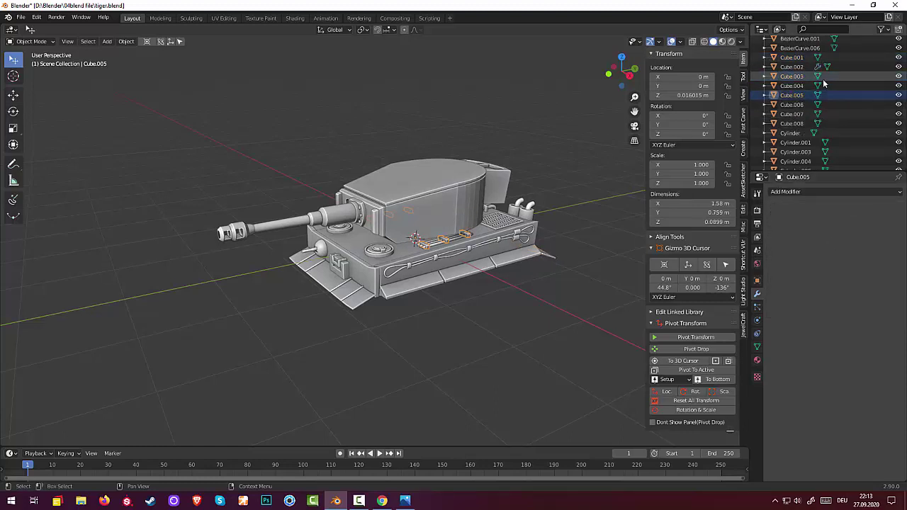
- Duplicate Cube.002's Bevel modifier, then apply both Bevel and Bevel.001
{"action": "left_click", "coordinate": [818, 66]}
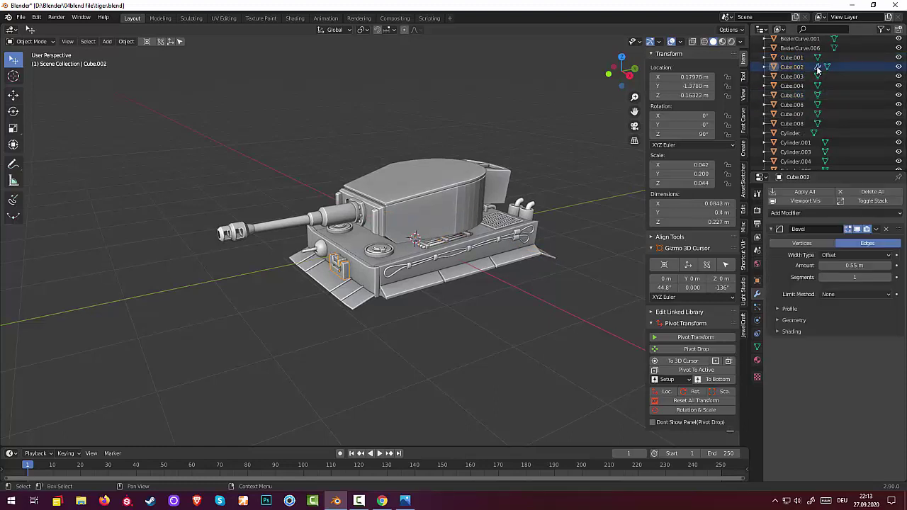
{"action": "left_click", "coordinate": [877, 230]}
{"action": "left_click", "coordinate": [836, 252]}
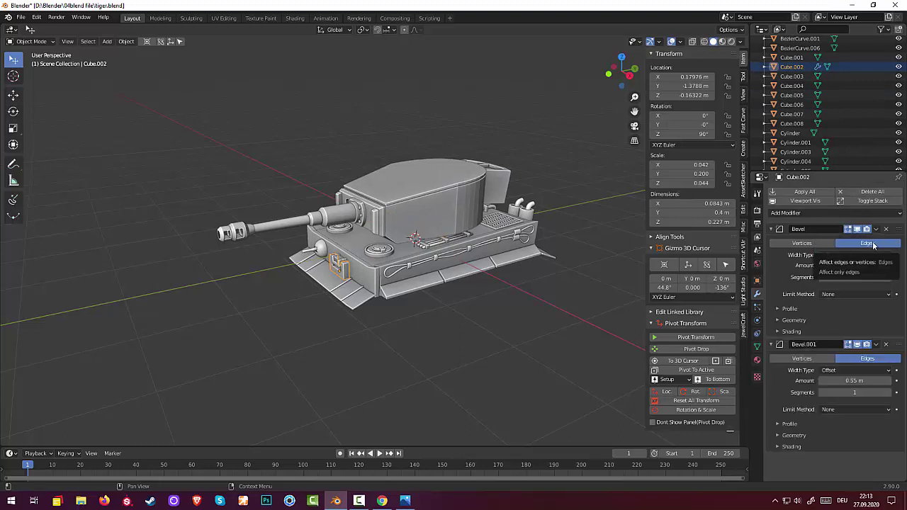
{"action": "left_click", "coordinate": [878, 229]}
{"action": "left_click", "coordinate": [835, 241]}
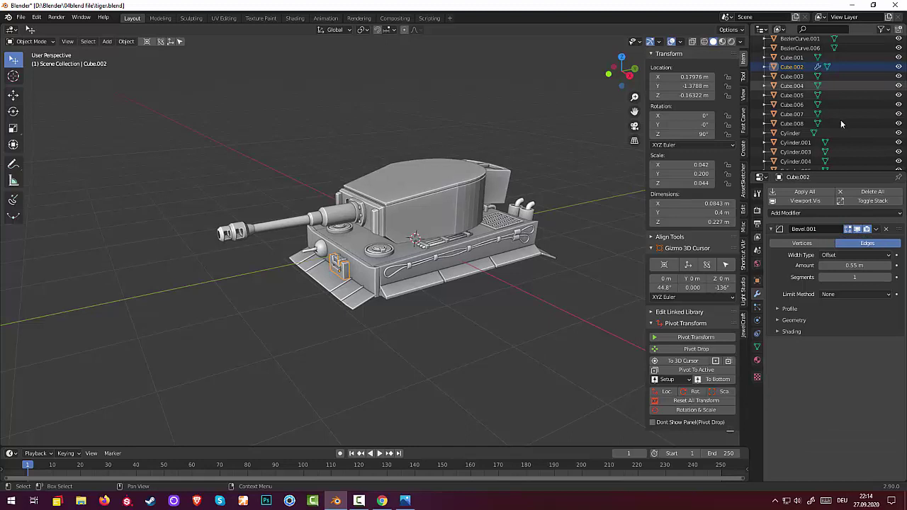
{"action": "left_click", "coordinate": [877, 229]}
{"action": "left_click", "coordinate": [838, 239]}
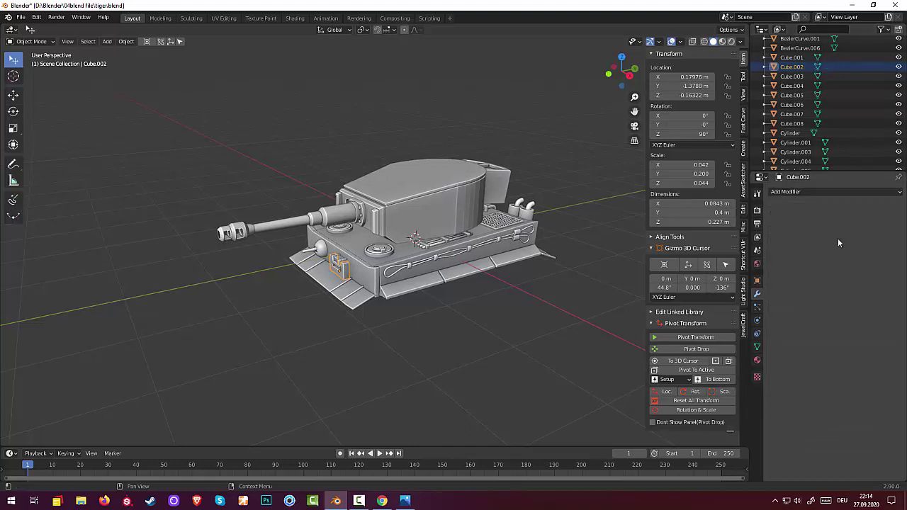
{"action": "scroll", "coordinate": [839, 104], "scroll_direction": "up", "scroll_amount": 2}
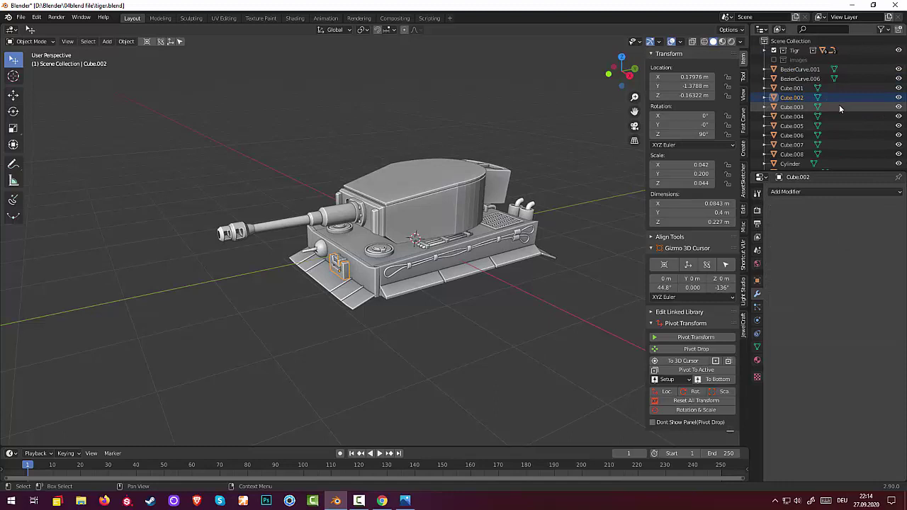
{"action": "scroll", "coordinate": [833, 109], "scroll_direction": "down", "scroll_amount": 1}
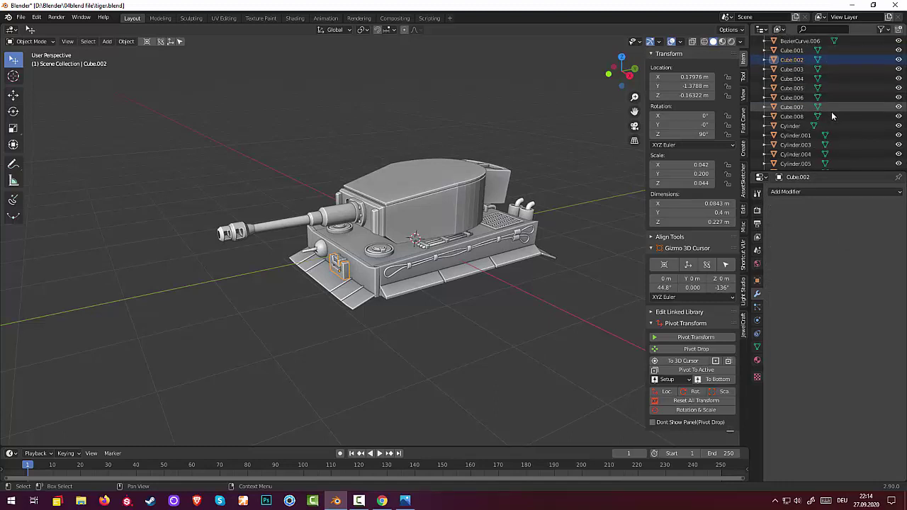
{"action": "scroll", "coordinate": [831, 111], "scroll_direction": "down", "scroll_amount": 2}
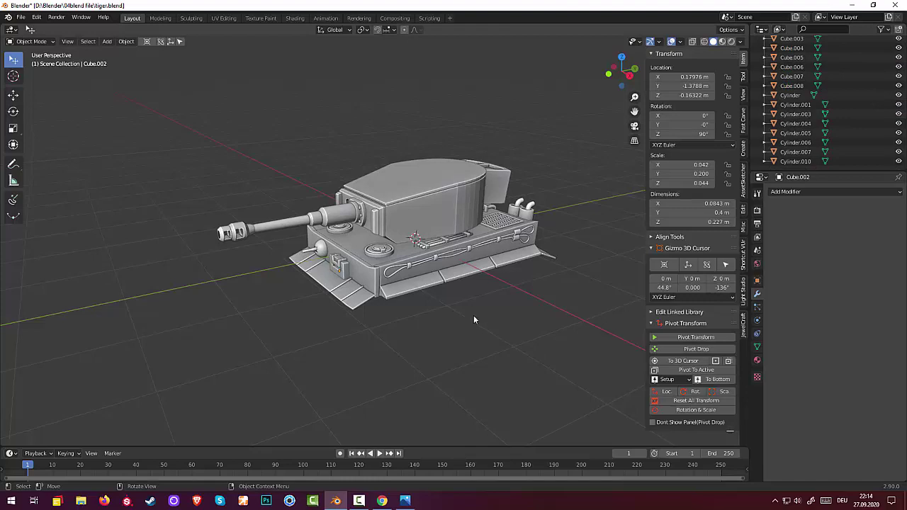
{"action": "mouse_move", "coordinate": [474, 315]}
{"action": "middle_mouse_down"}
{"action": "mouse_move", "coordinate": [556, 312]}
{"action": "mouse_move", "coordinate": [633, 278]}
{"action": "mouse_move", "coordinate": [629, 299]}
{"action": "mouse_move", "coordinate": [511, 312]}
{"action": "mouse_move", "coordinate": [451, 302]}
{"action": "middle_mouse_up"}
{"action": "middle_click_drag", "start_coordinate": [474, 213], "coordinate": [430, 234]}
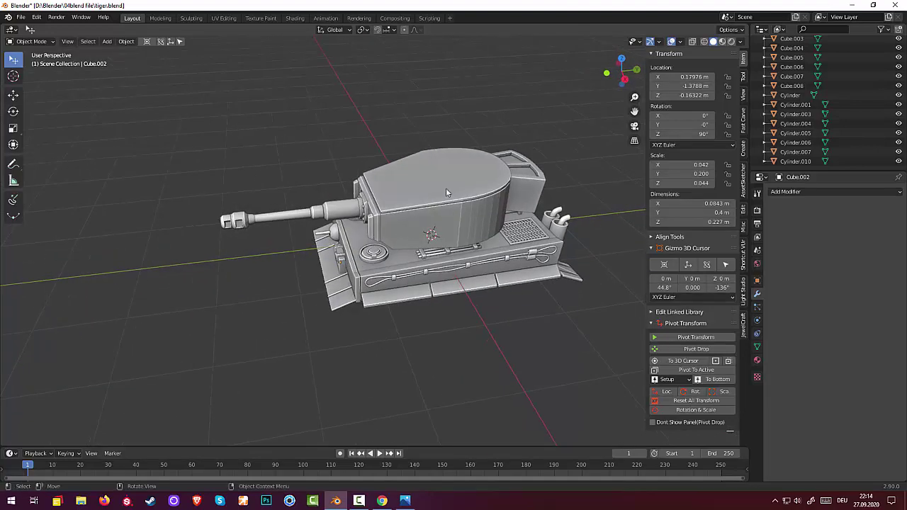
{"action": "mouse_move", "coordinate": [454, 180]}
{"action": "middle_mouse_down"}
{"action": "mouse_move", "coordinate": [501, 158]}
{"action": "mouse_move", "coordinate": [466, 212]}
{"action": "middle_mouse_up"}
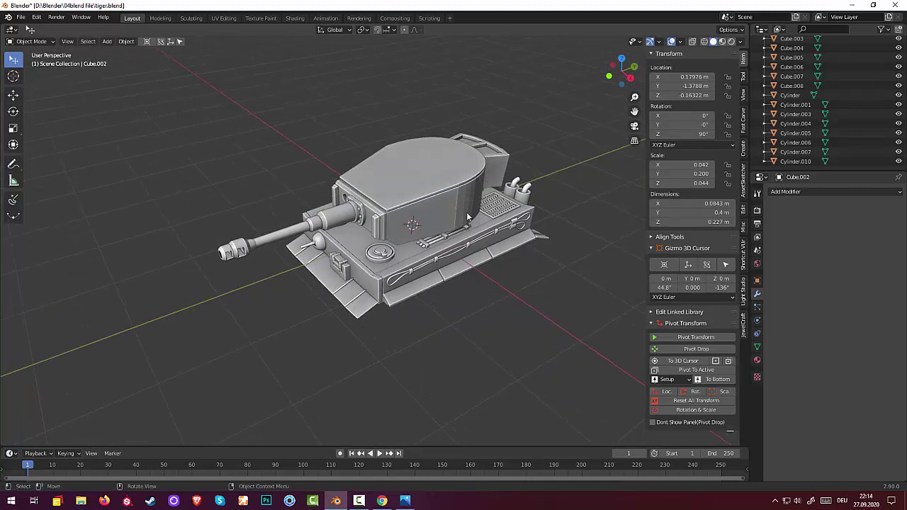